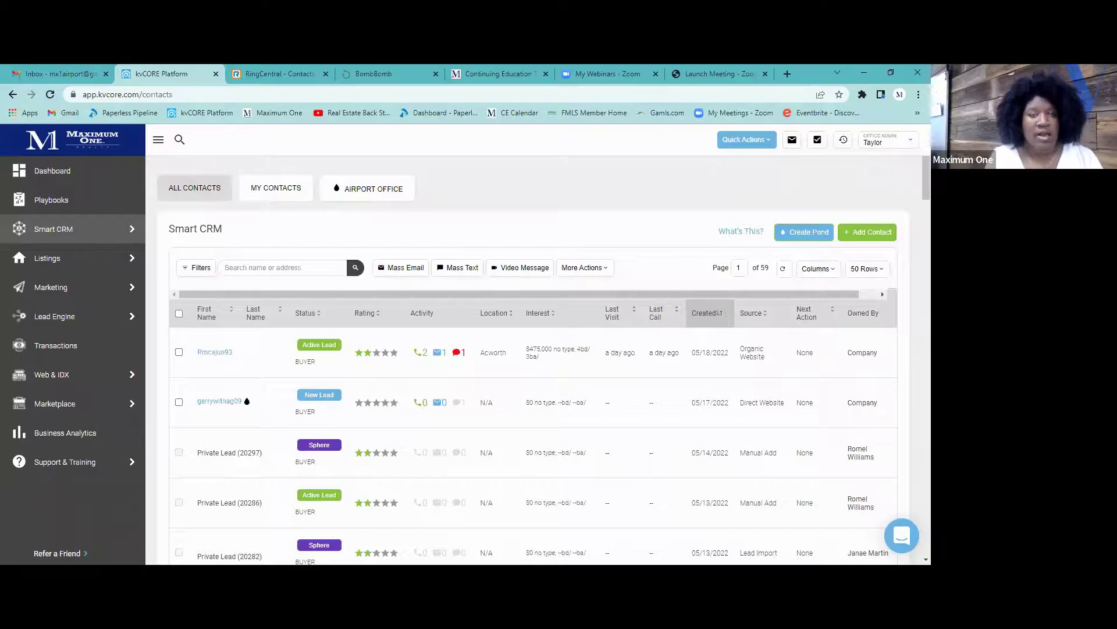
View the newest company-owned contact's record from the Smart CRM list and close it
left_click(213, 352)
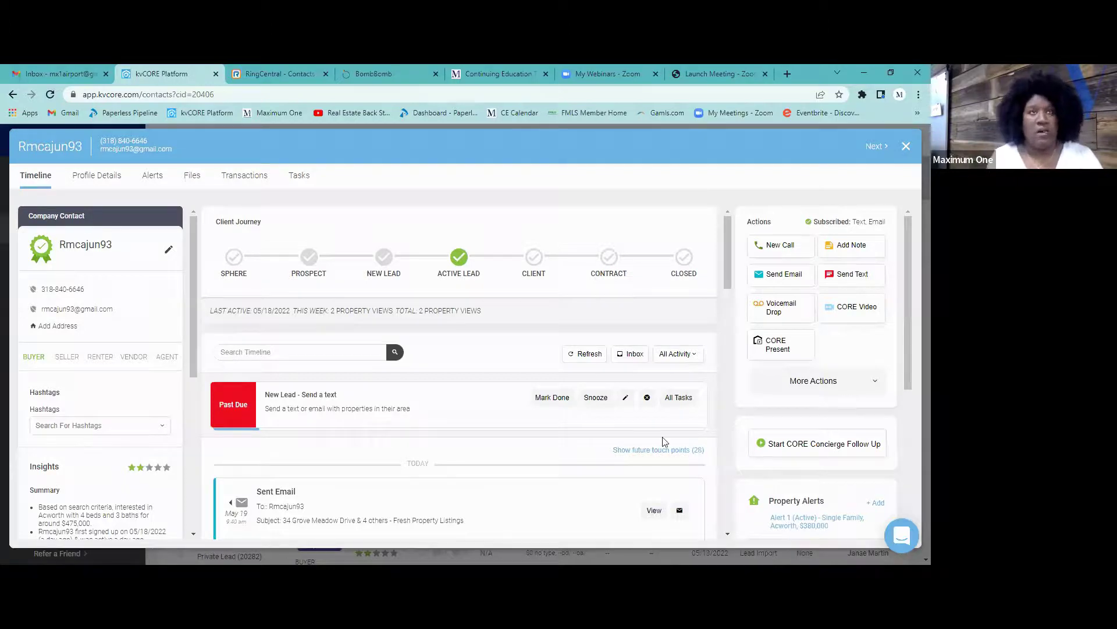
left_click(906, 145)
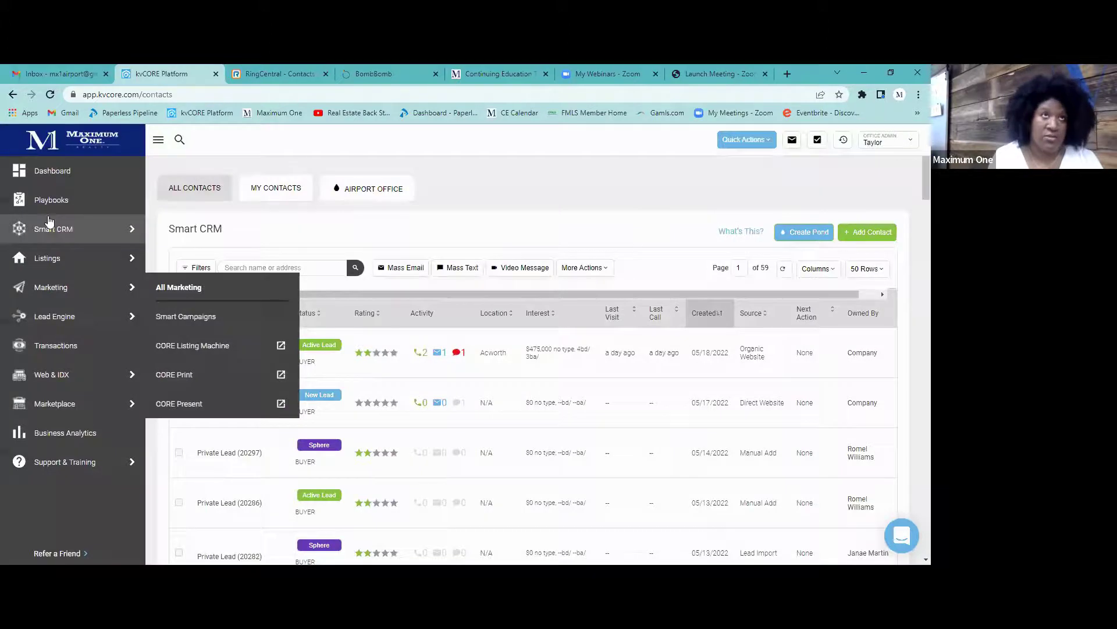
mouse_move(75, 230)
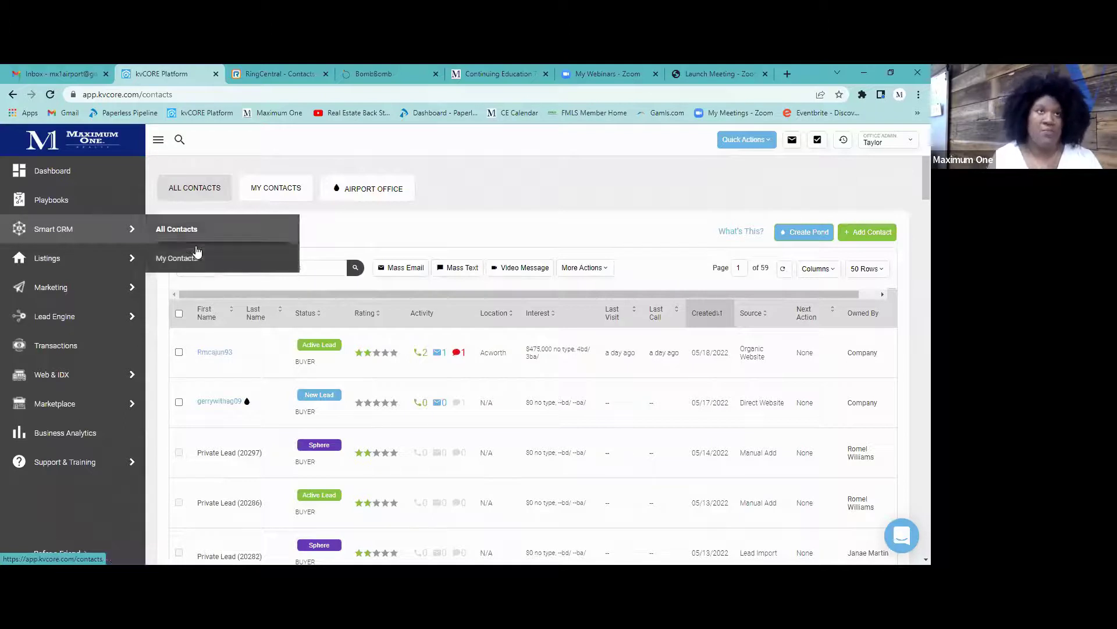
Reopen the newest contact's record, examine its Client Journey stages and New Call action, and return to the contact list
left_click(215, 351)
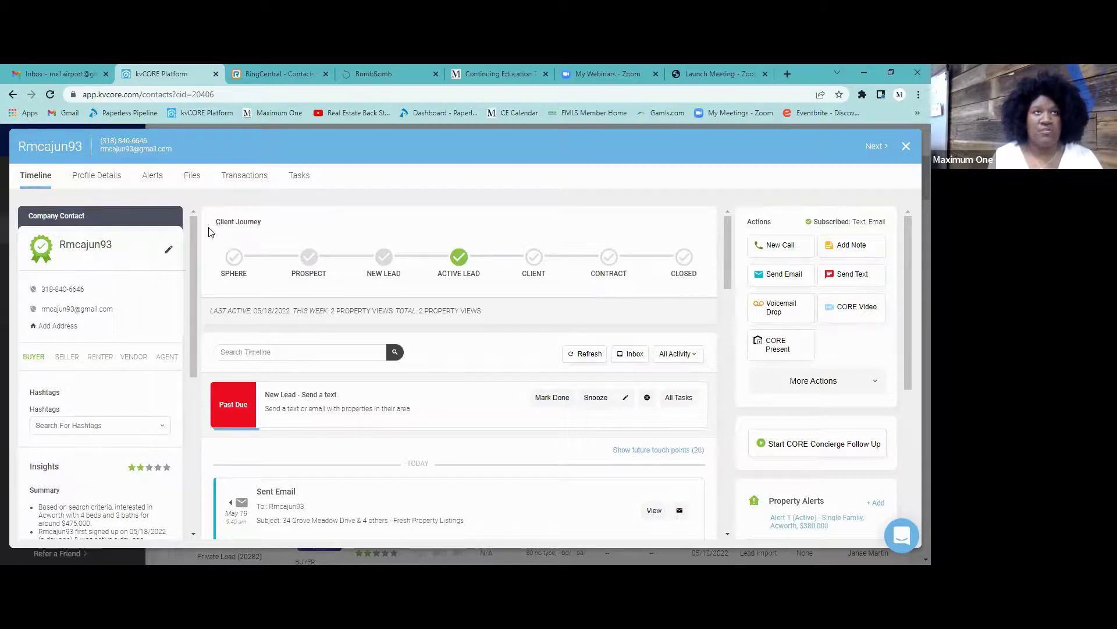
left_click_drag(214, 221, 271, 225)
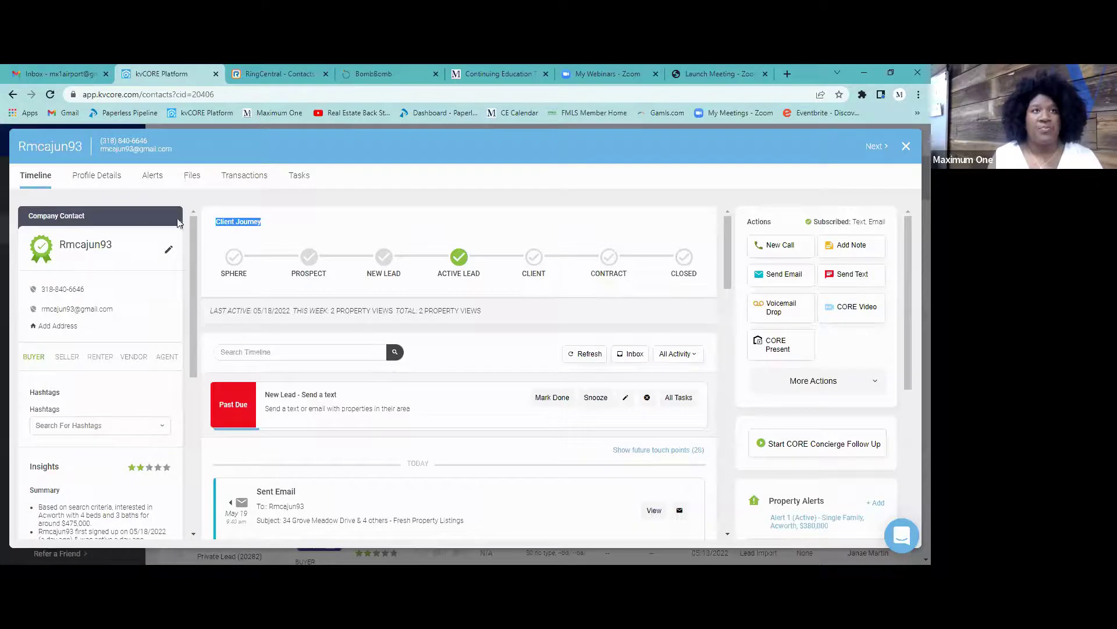
left_click(247, 231)
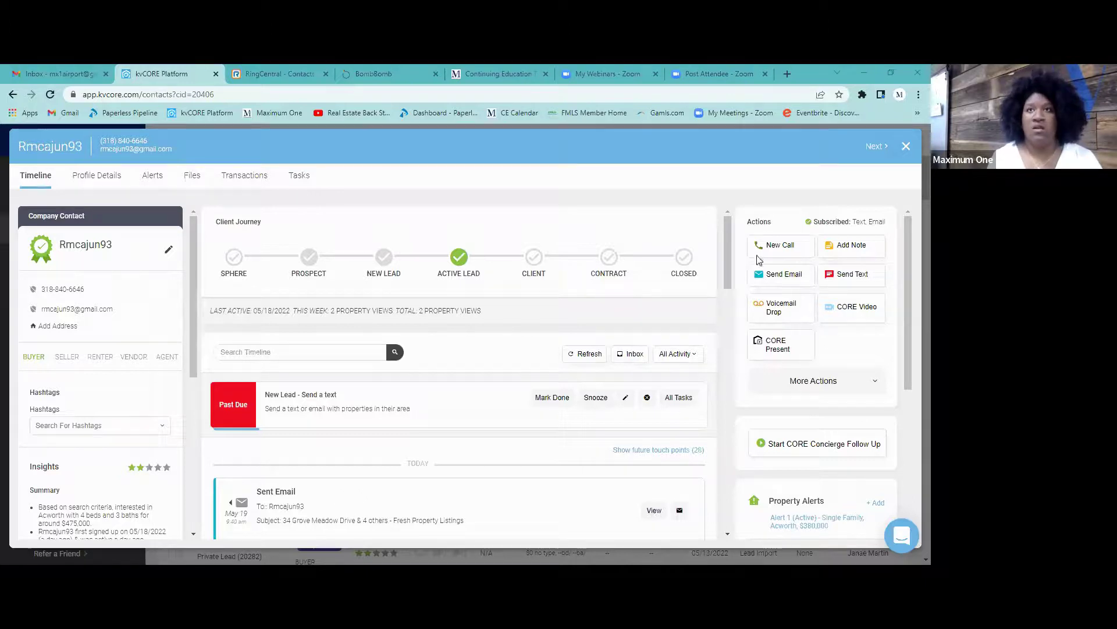
left_click(780, 247)
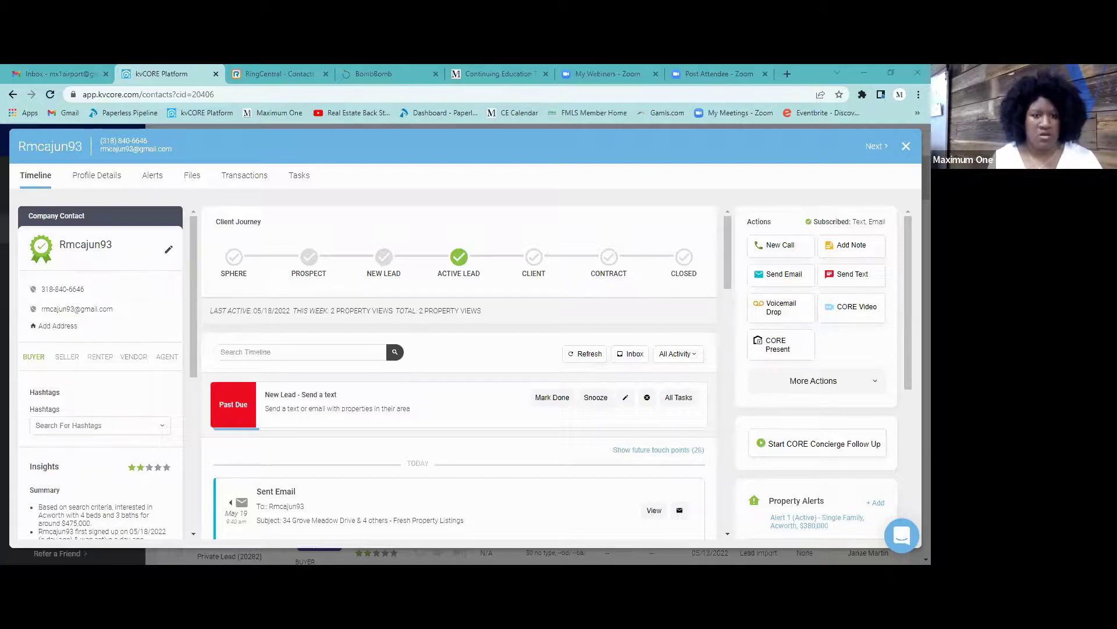
left_click(907, 147)
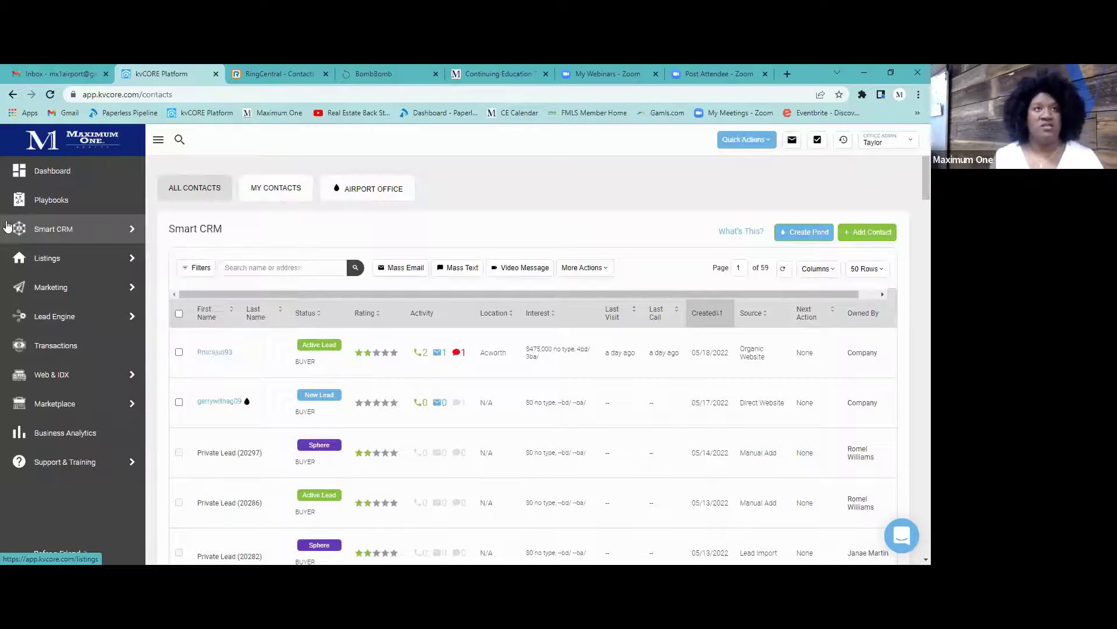
Open the Smart Campaigns page of the marketing section
mouse_move(79, 312)
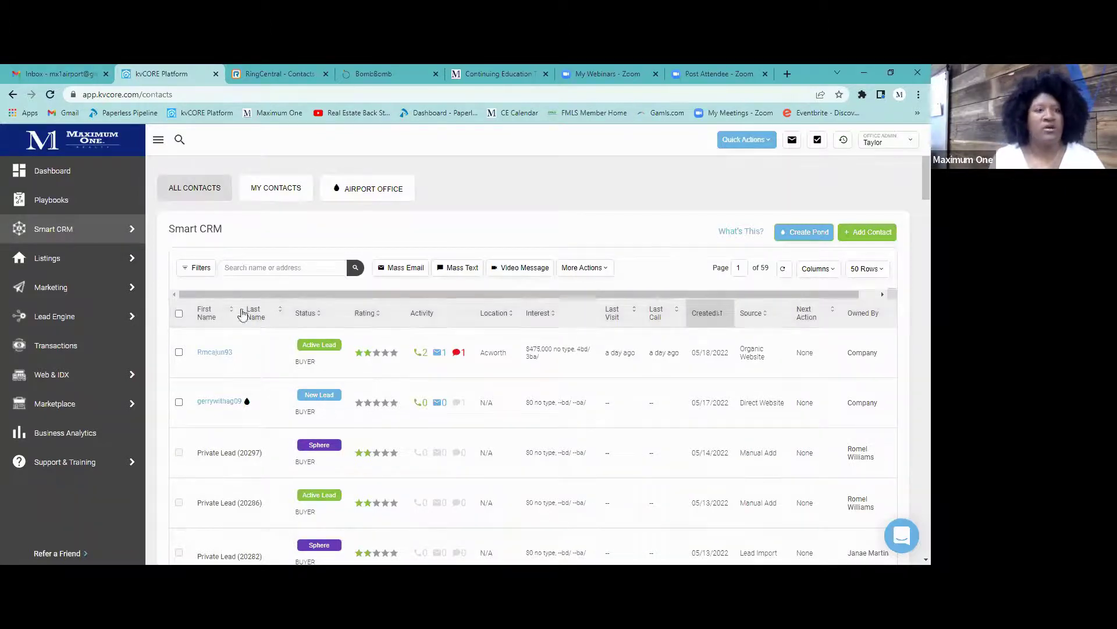
mouse_move(52, 265)
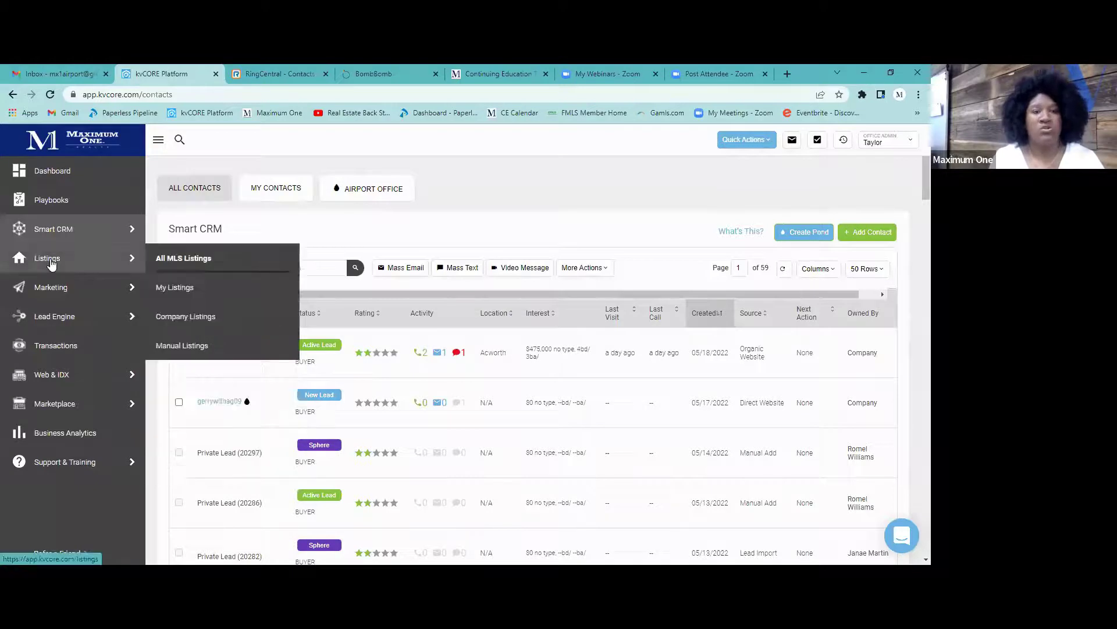
mouse_move(87, 286)
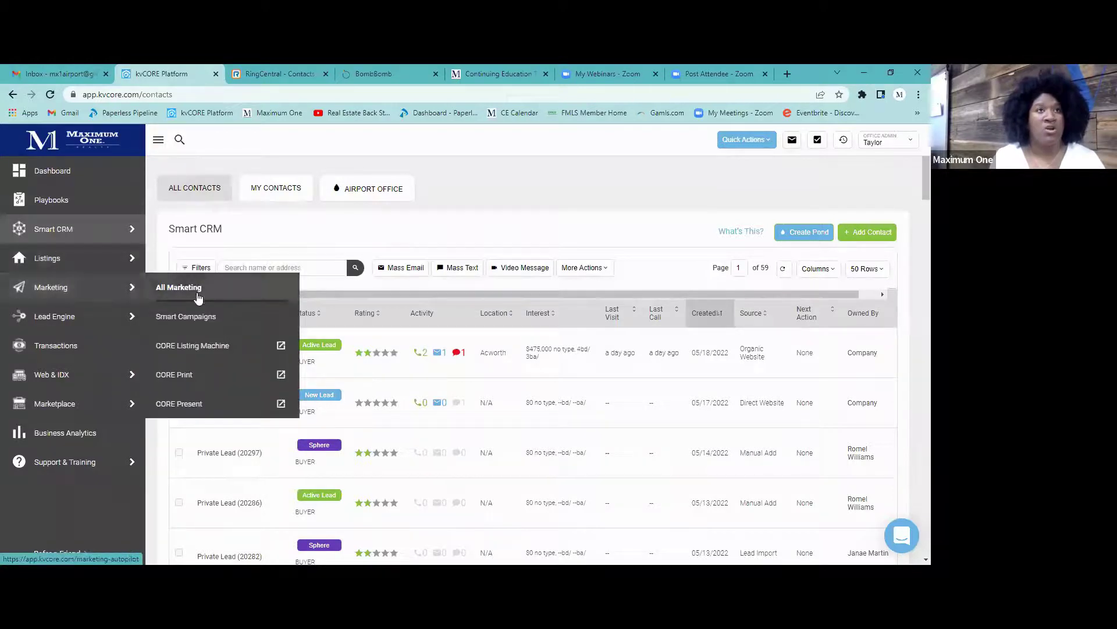
left_click(208, 330)
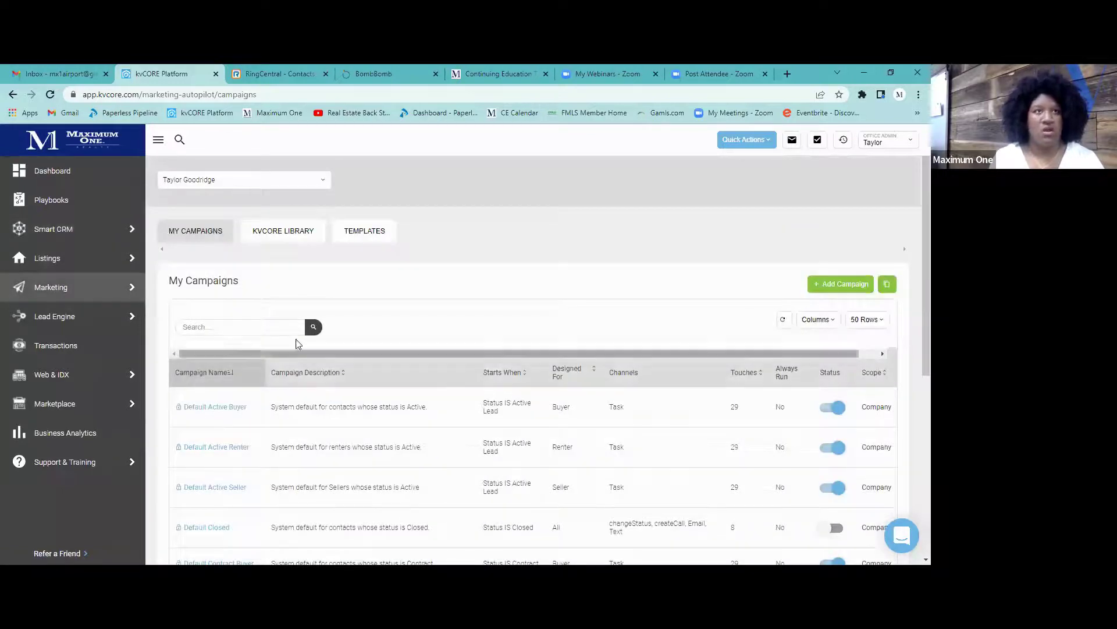
Examine the My Campaigns list, including each default campaign's start condition, channels and on/off status
scroll(308, 344, "down", 2)
scroll(332, 378, "up", 2)
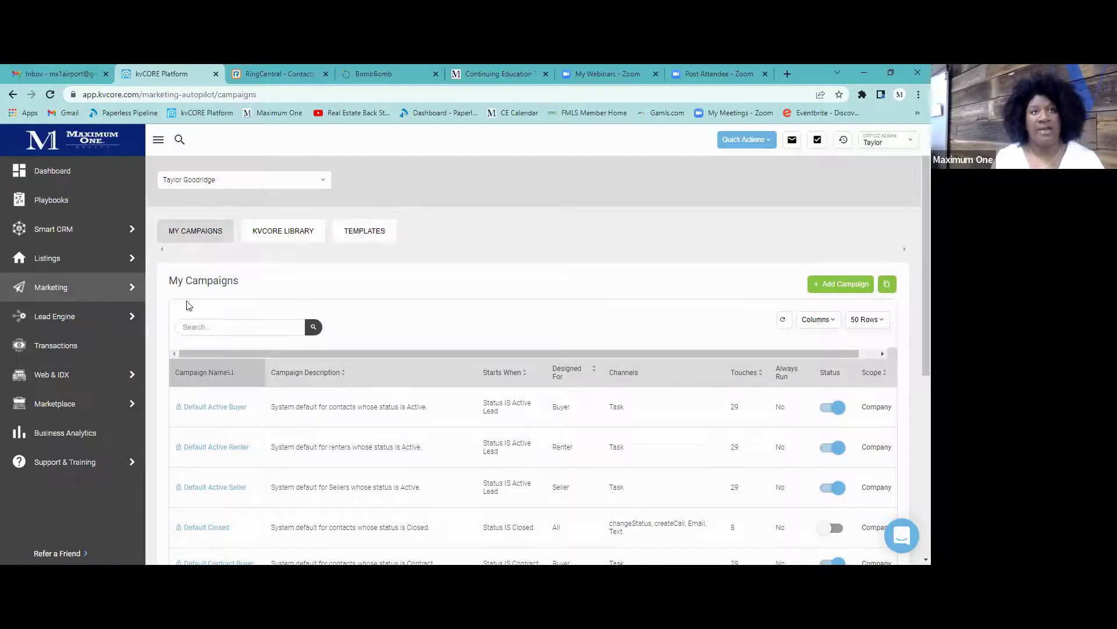
scroll(221, 429, "down", 4)
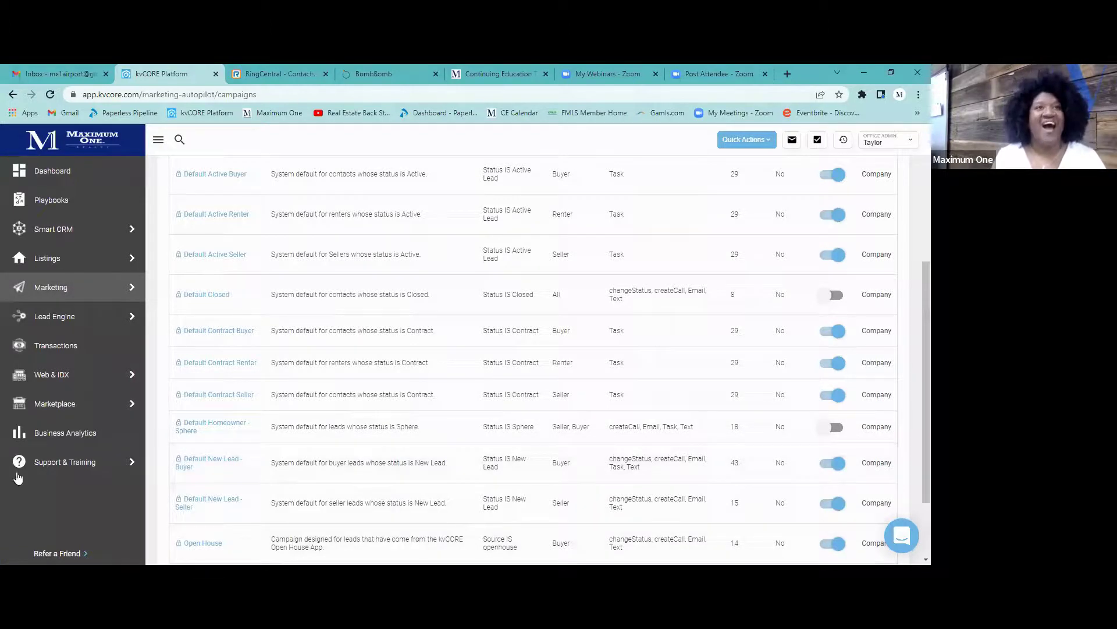
scroll(204, 291, "up", 4)
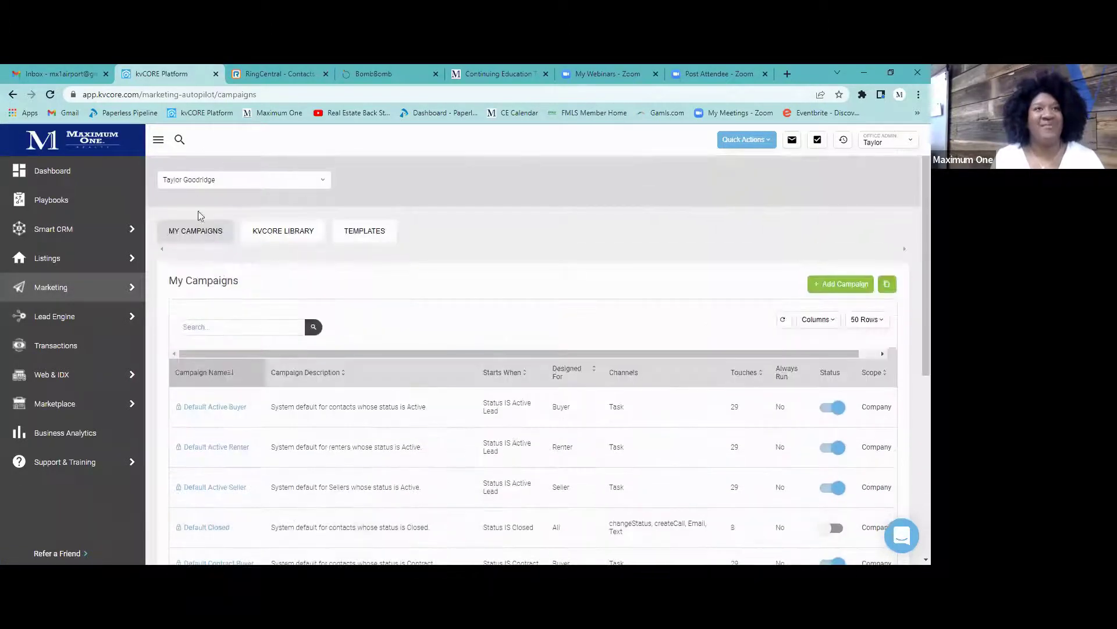
scroll(254, 381, "down", 5)
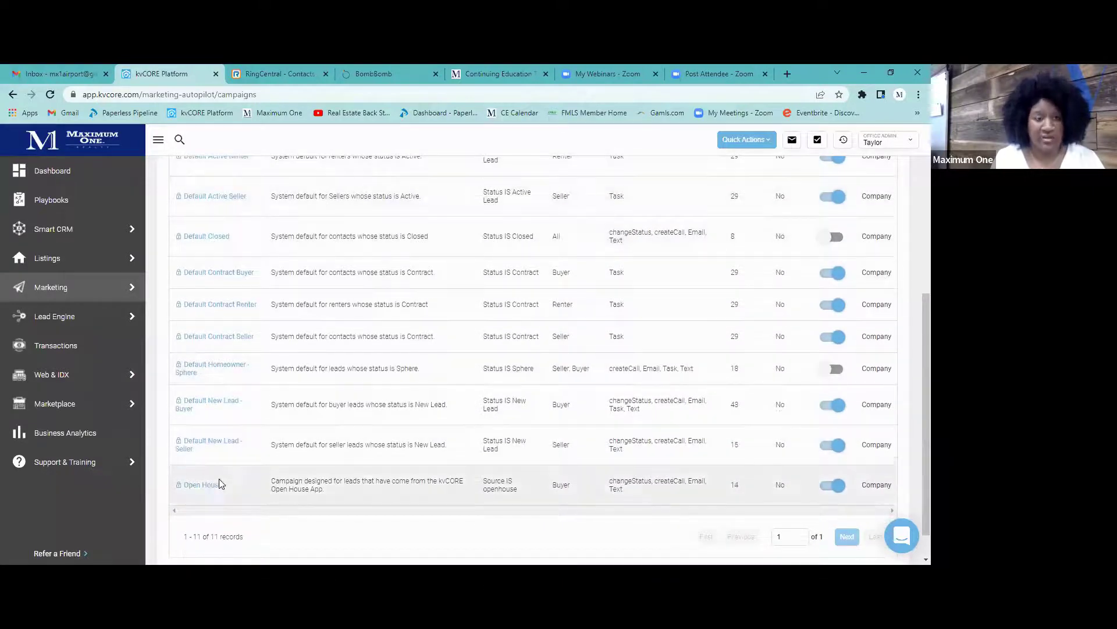
scroll(220, 483, "up", 2)
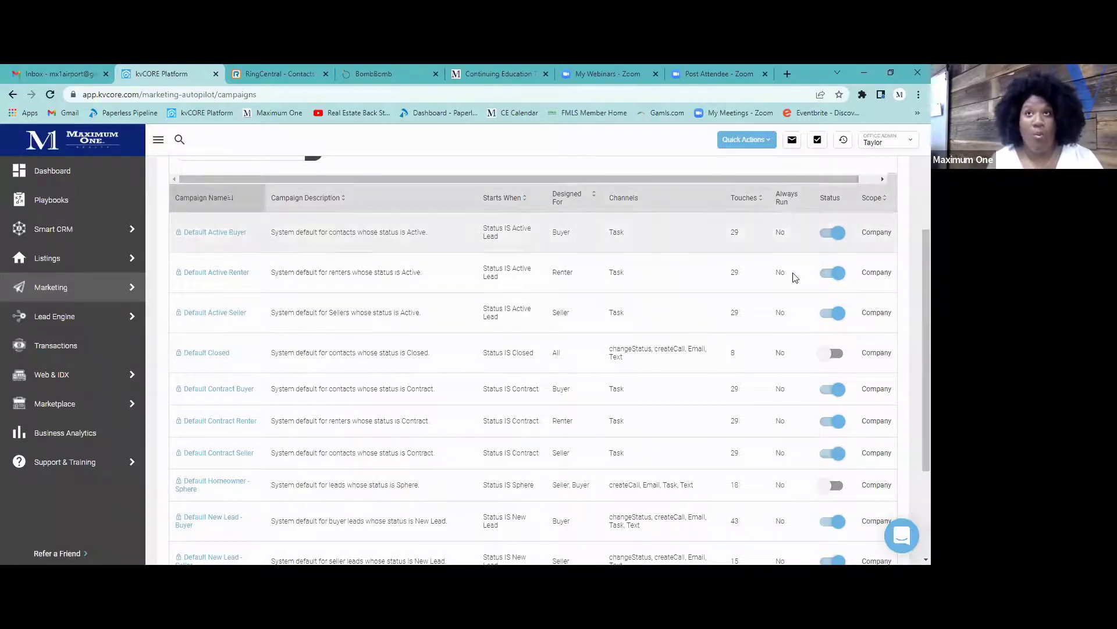
right_click(818, 532)
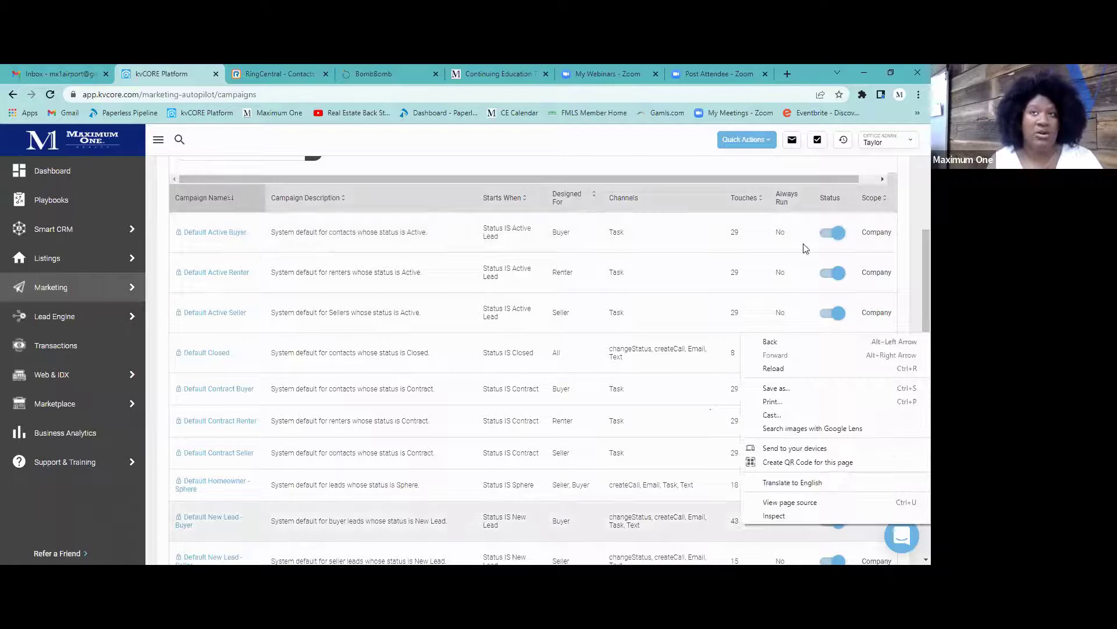
key("Escape")
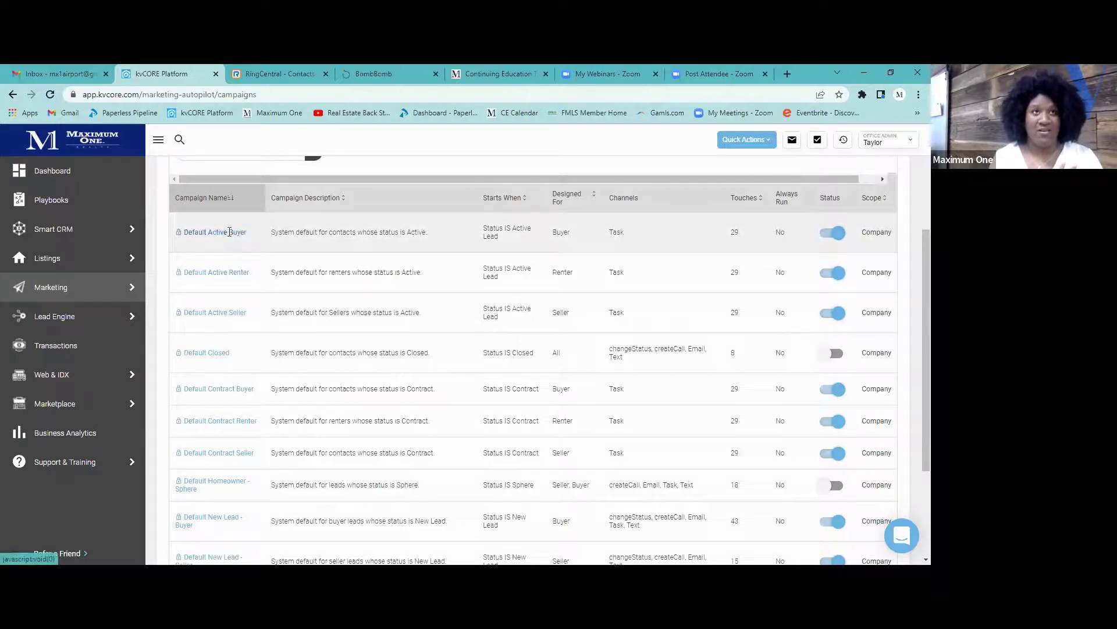
Open the Default Active Buyer campaign and examine the recipient and method of its immediate Weekly Check-In
left_click(214, 212)
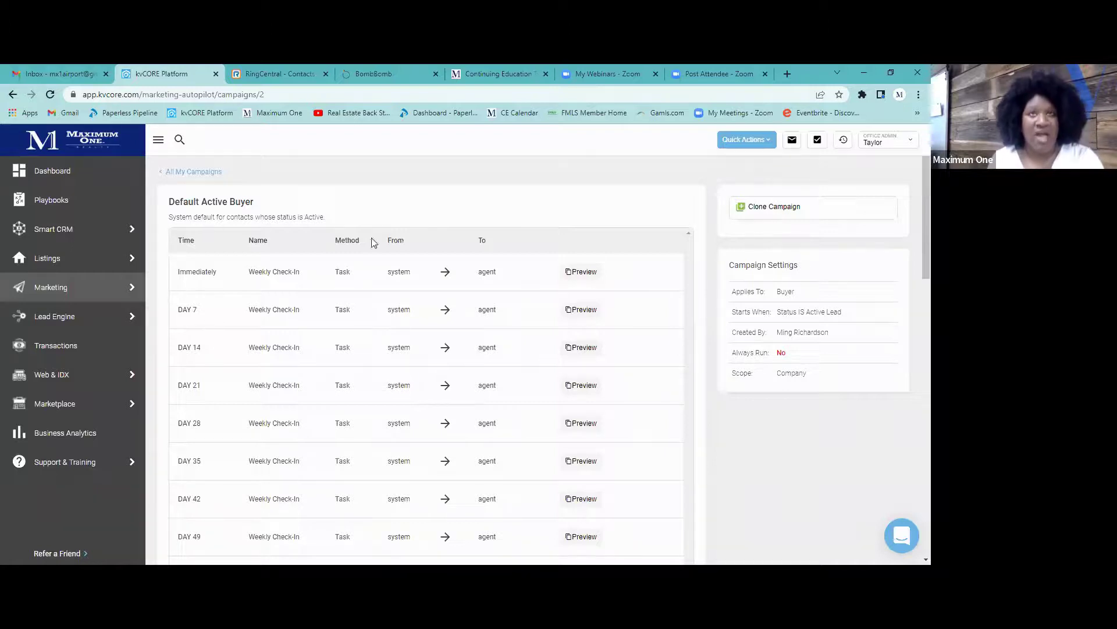
left_click_drag(479, 242, 489, 308)
left_click(486, 282)
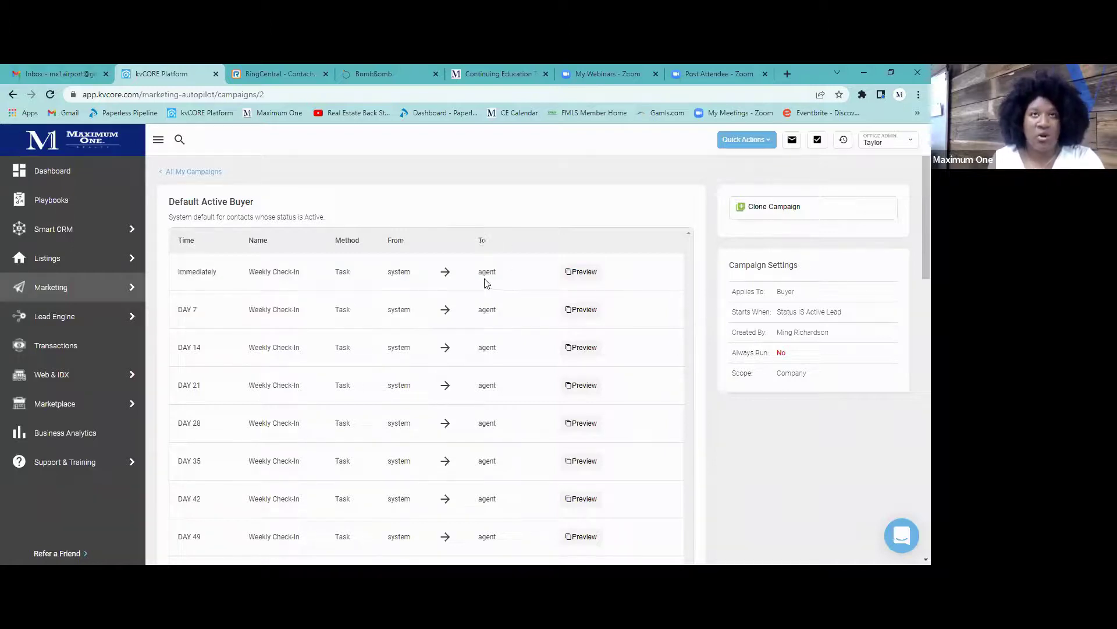
double_click(493, 273)
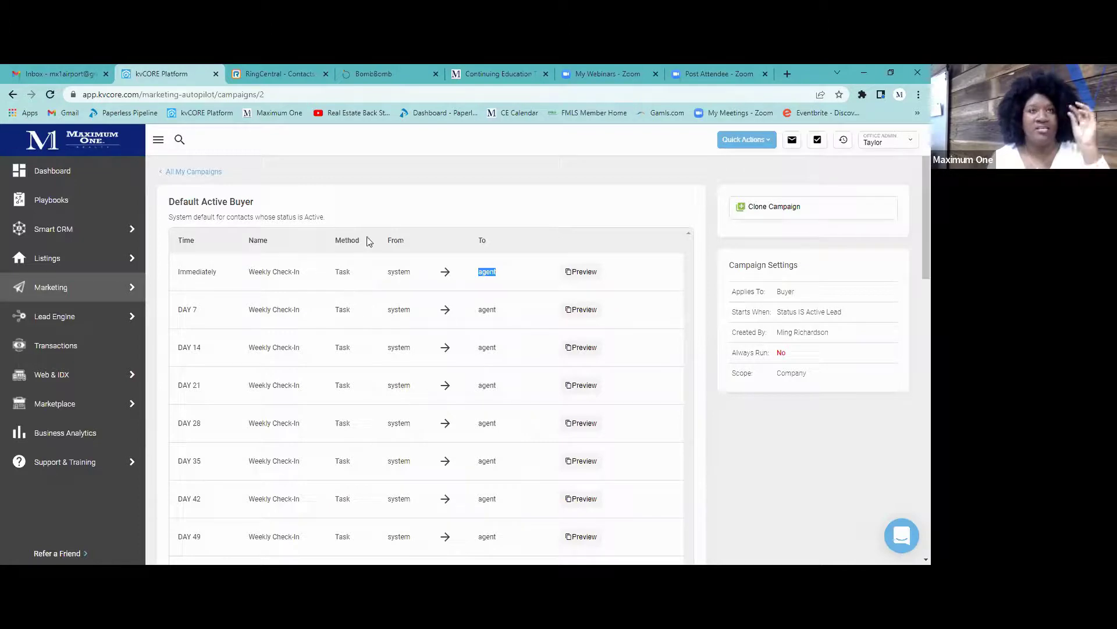
left_click_drag(335, 278, 350, 276)
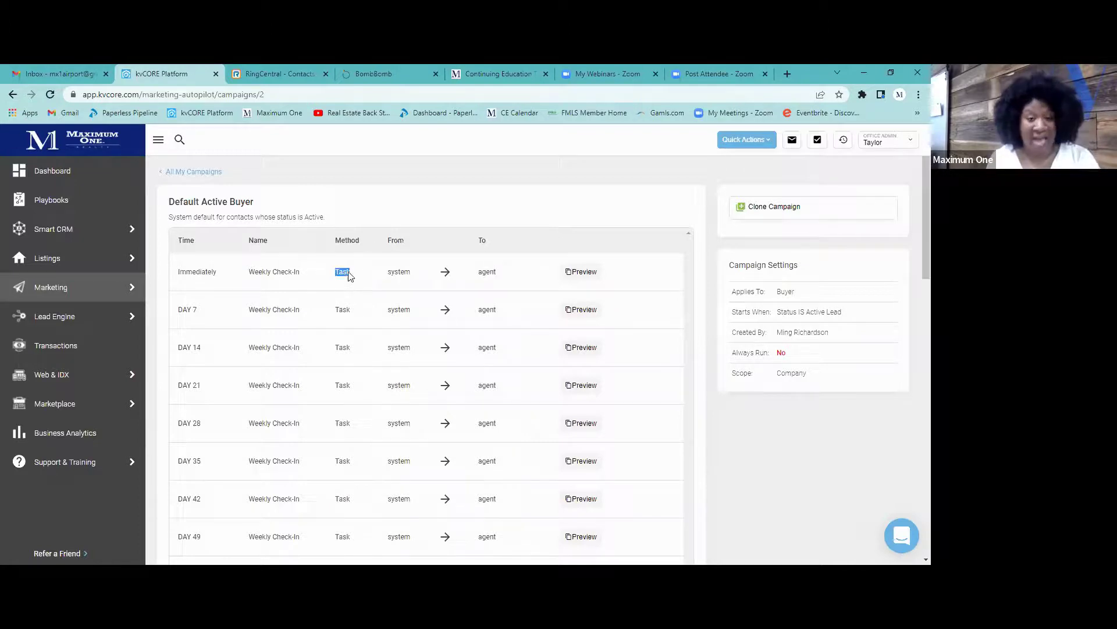
Review the incomplete tasks by due date in the notifications and return to the Default Active Buyer campaign
left_click(815, 142)
left_click_drag(743, 169, 813, 170)
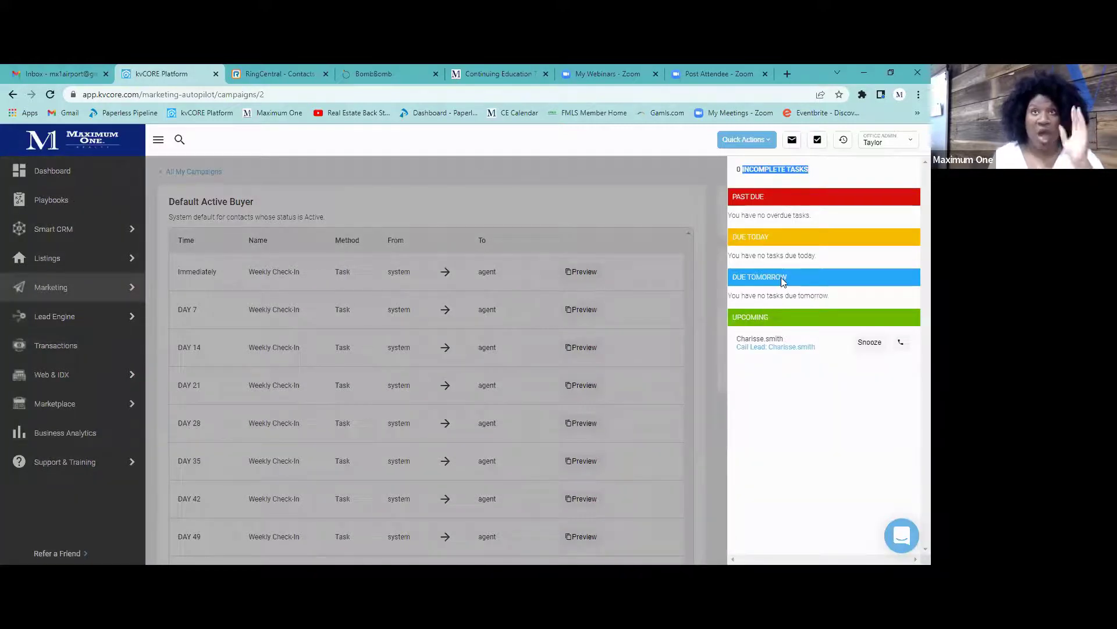
left_click(679, 243)
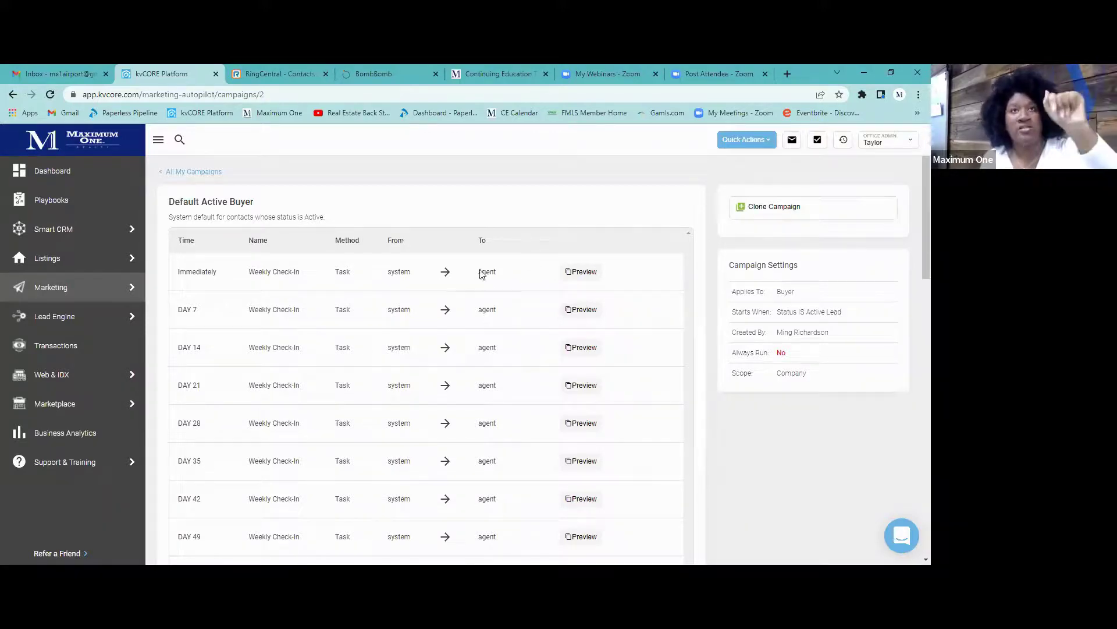
Preview the content of the immediate Weekly Check-In task and recheck the incomplete tasks list
left_click_drag(466, 269, 513, 276)
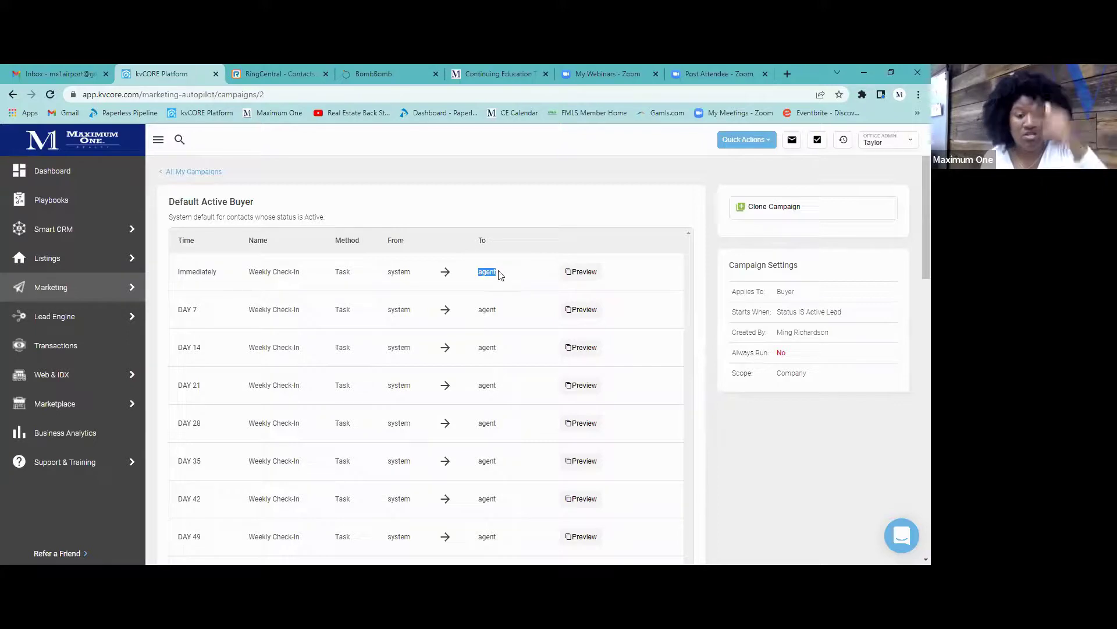
left_click(582, 272)
left_click_drag(357, 245, 576, 246)
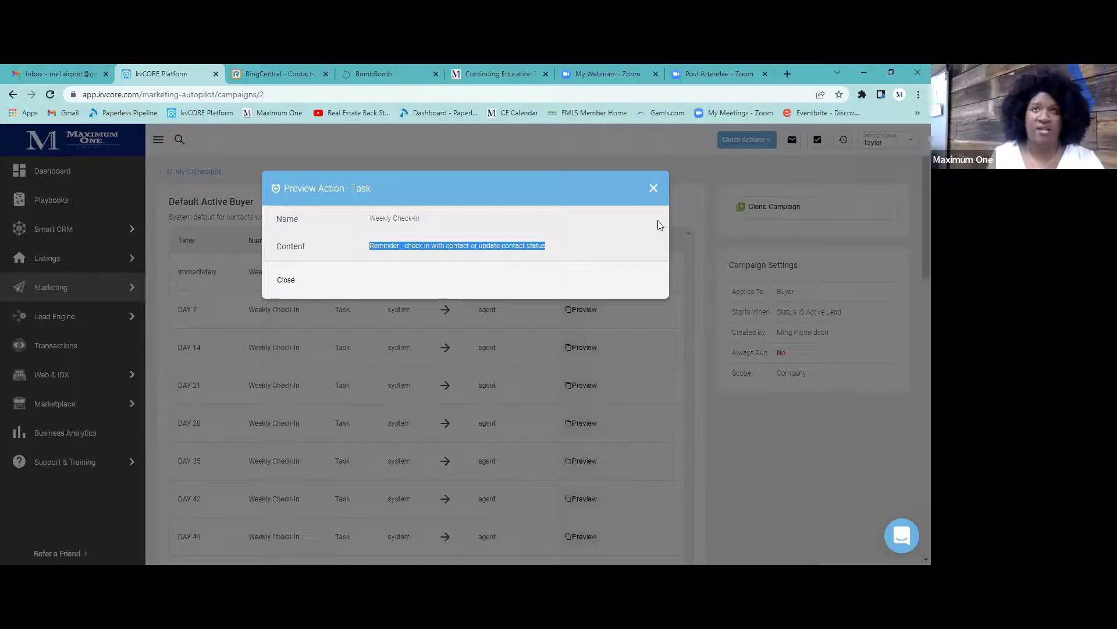
left_click(654, 188)
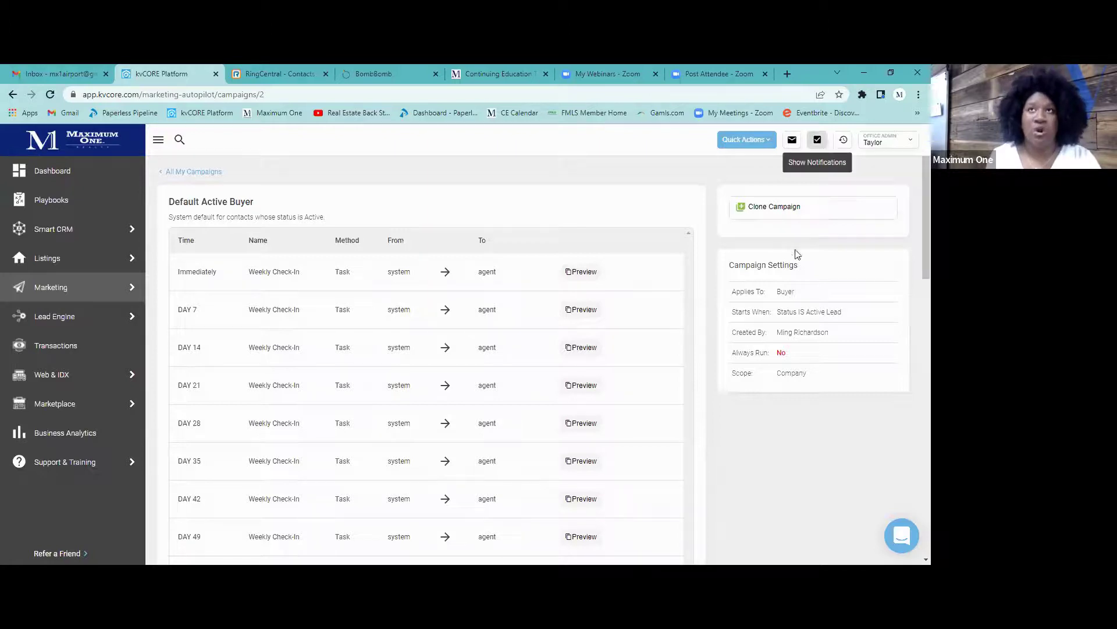
left_click(827, 145)
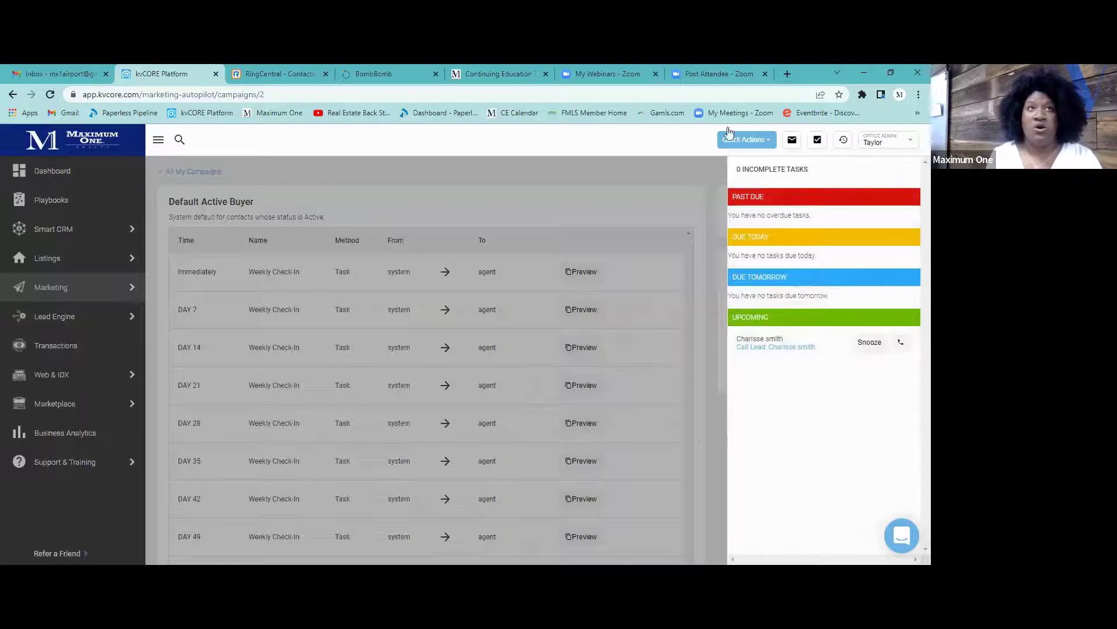
left_click(721, 163)
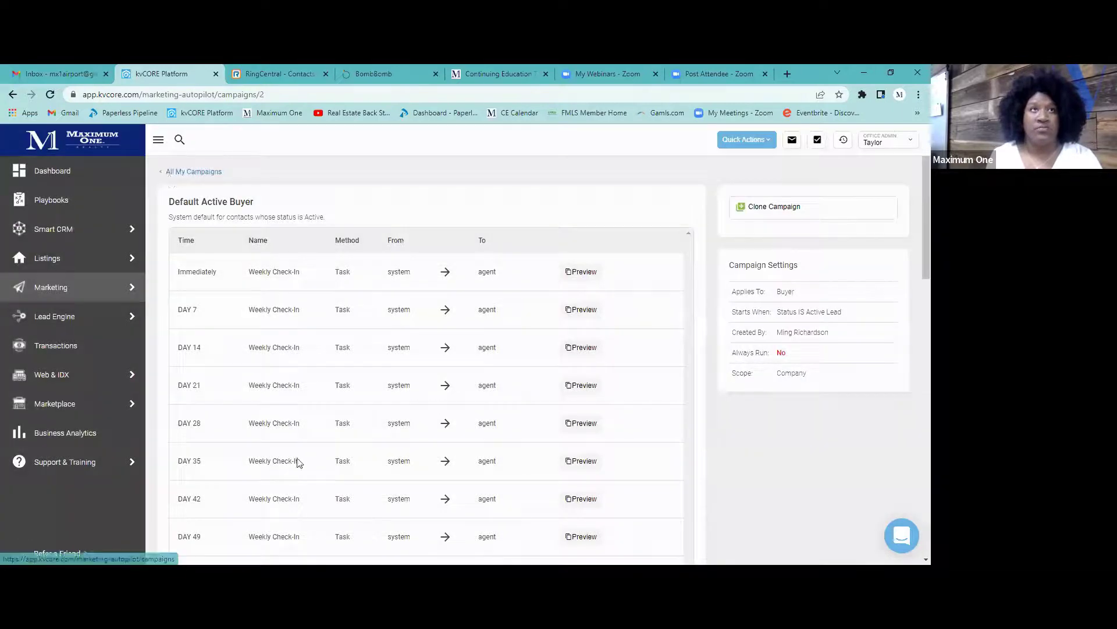
Open the Default Closed campaign from the campaign list and examine the method, sender and recipient of its Day 30 action
scroll(262, 407, "down", 3)
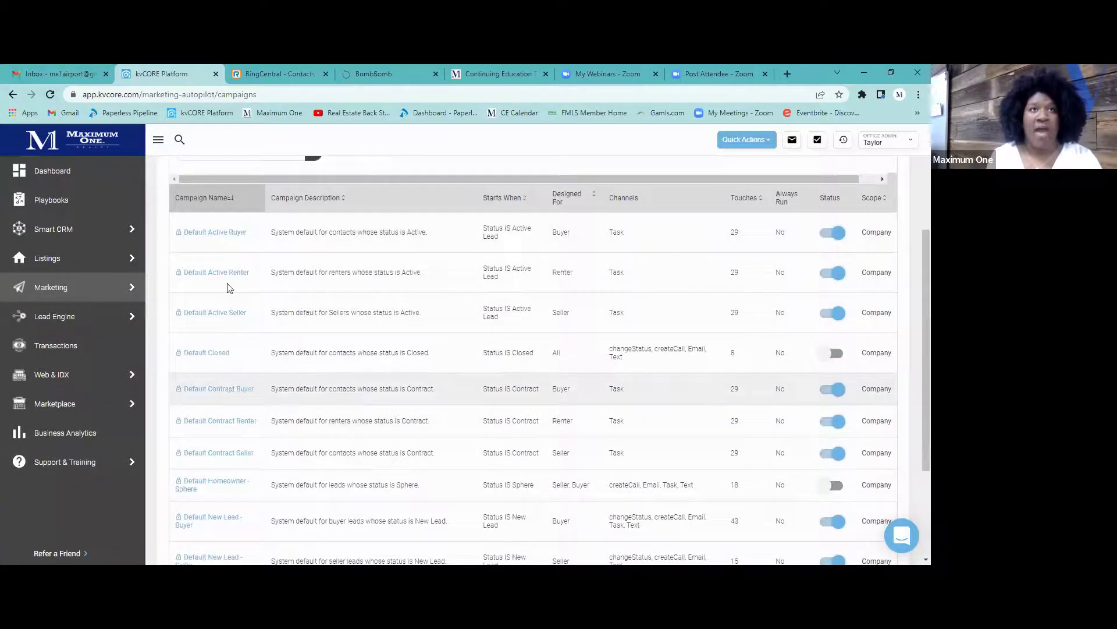
left_click(207, 352)
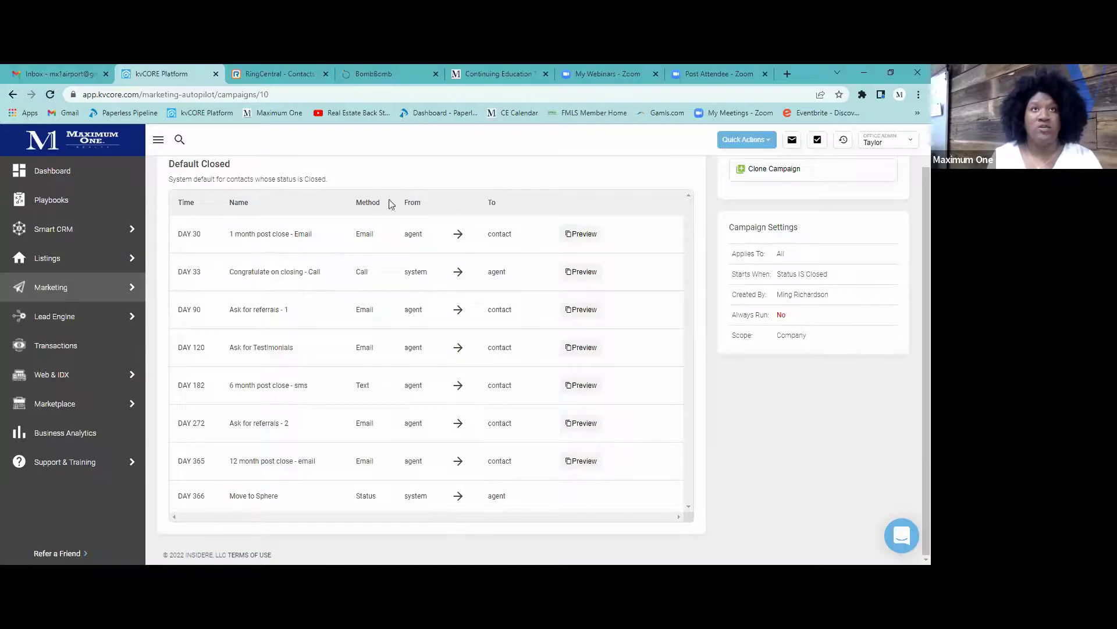
left_click_drag(357, 242, 388, 243)
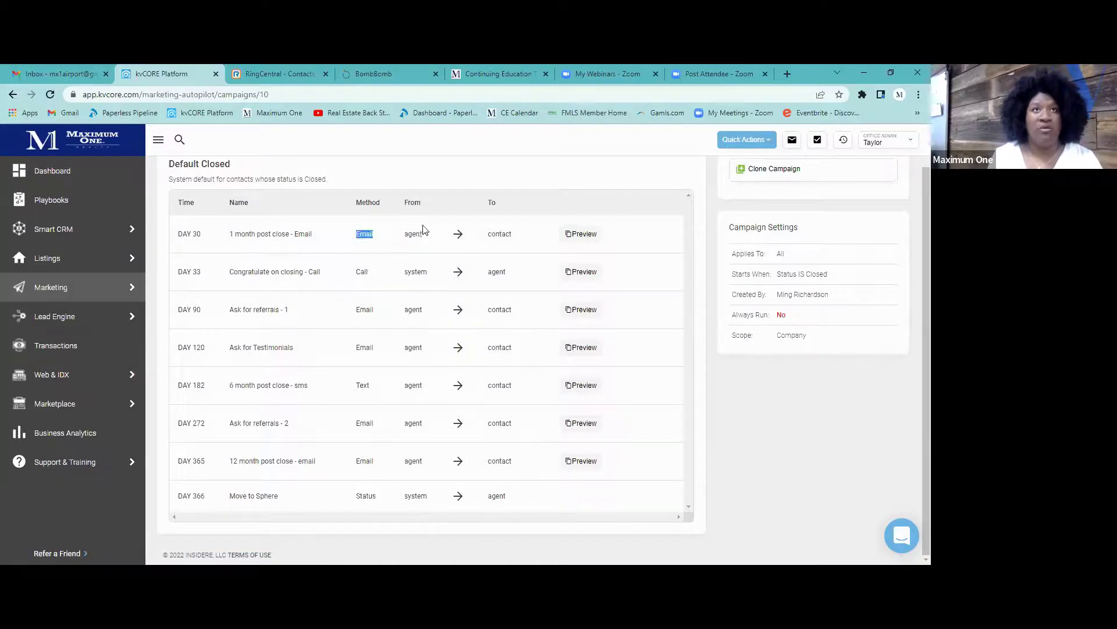
double_click(410, 235)
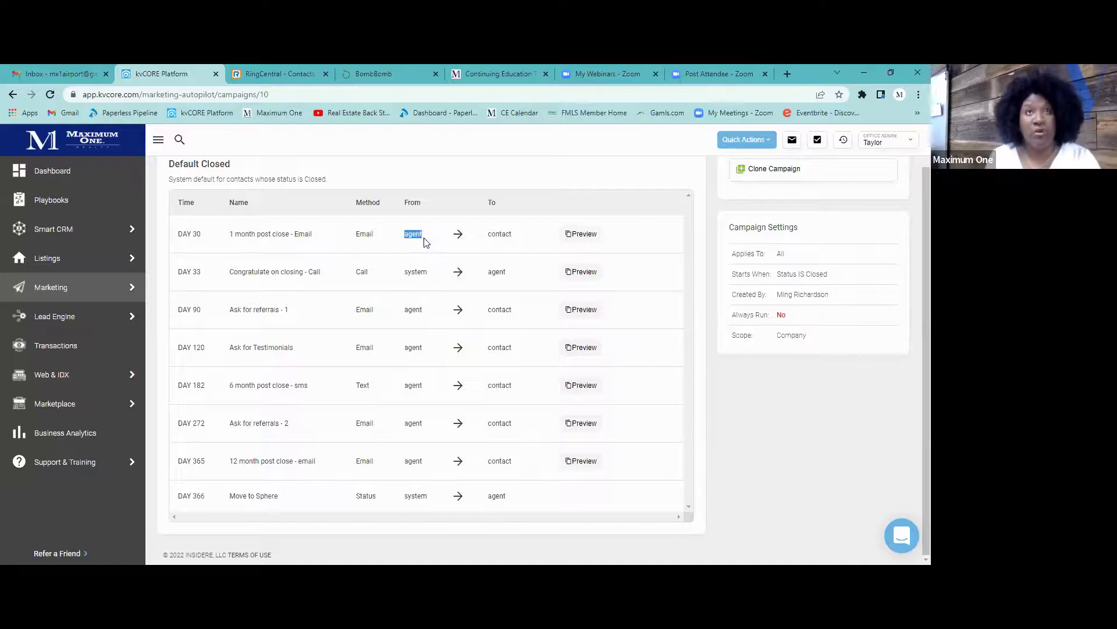
left_click(500, 233)
double_click(499, 233)
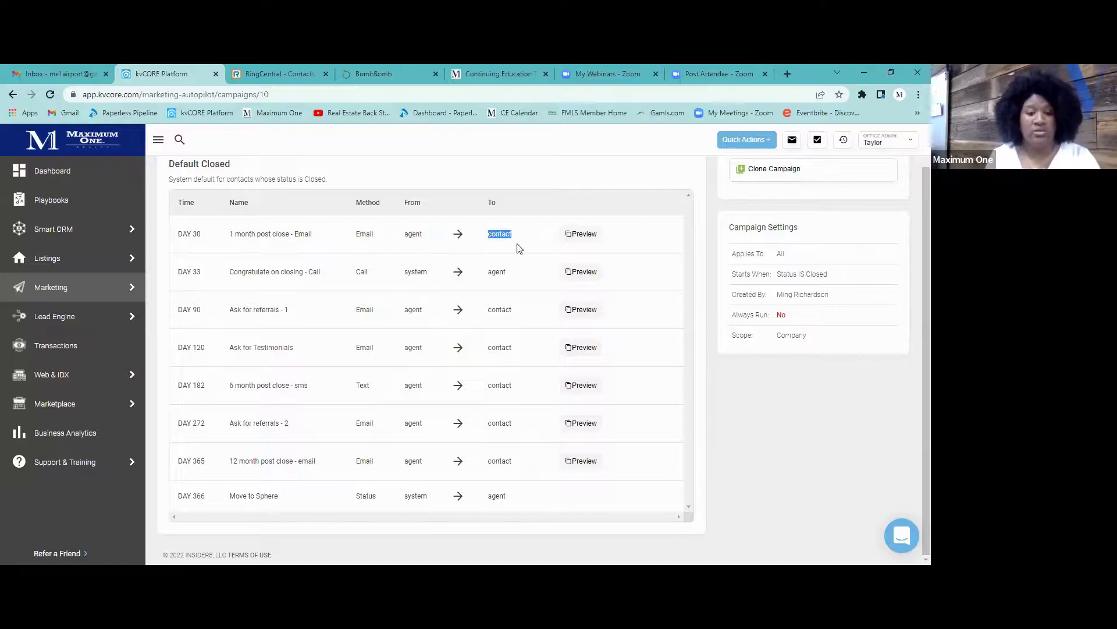
Preview the Default Closed campaign's Day 30 email, examine its first-name placeholder, body text and agent sign-off, and close the preview
left_click(581, 234)
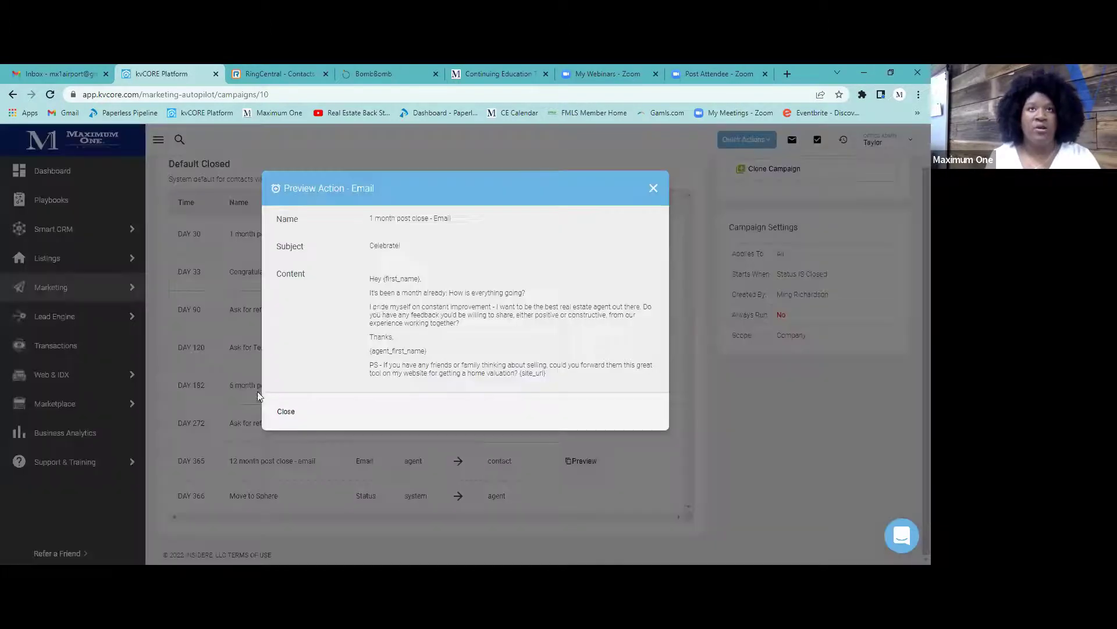
left_click_drag(374, 281, 445, 281)
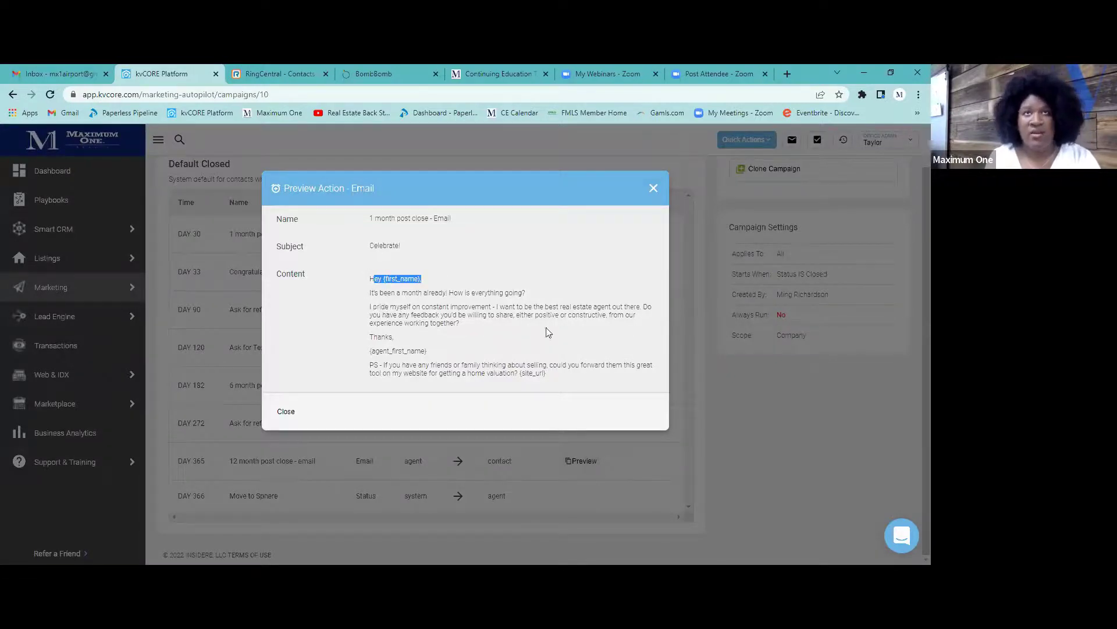
left_click_drag(367, 307, 574, 379)
left_click(420, 293)
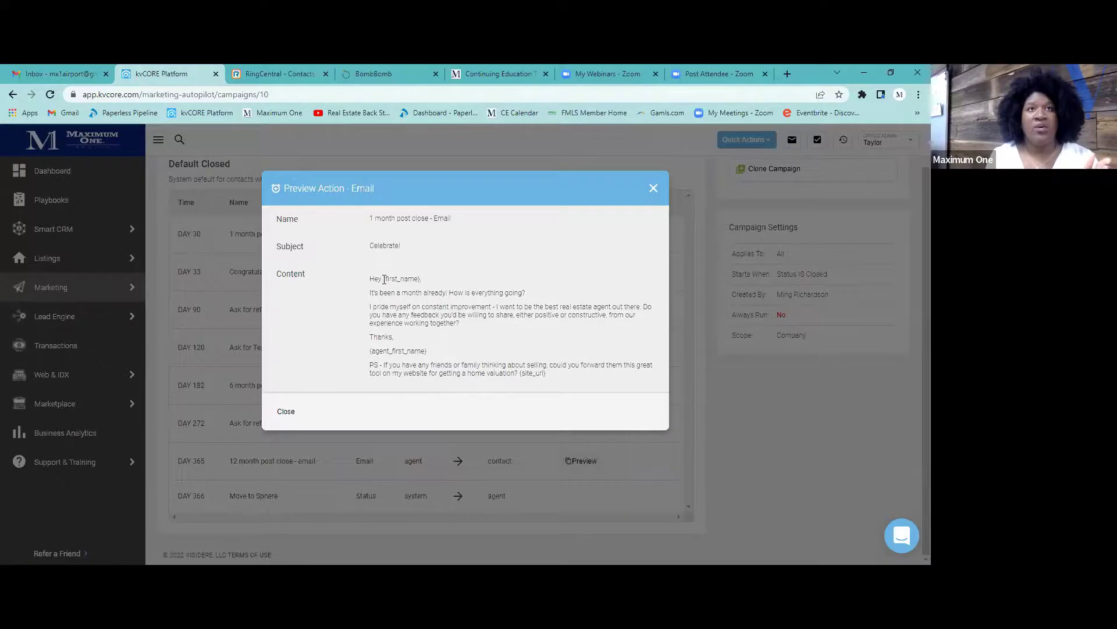
left_click_drag(383, 278, 422, 279)
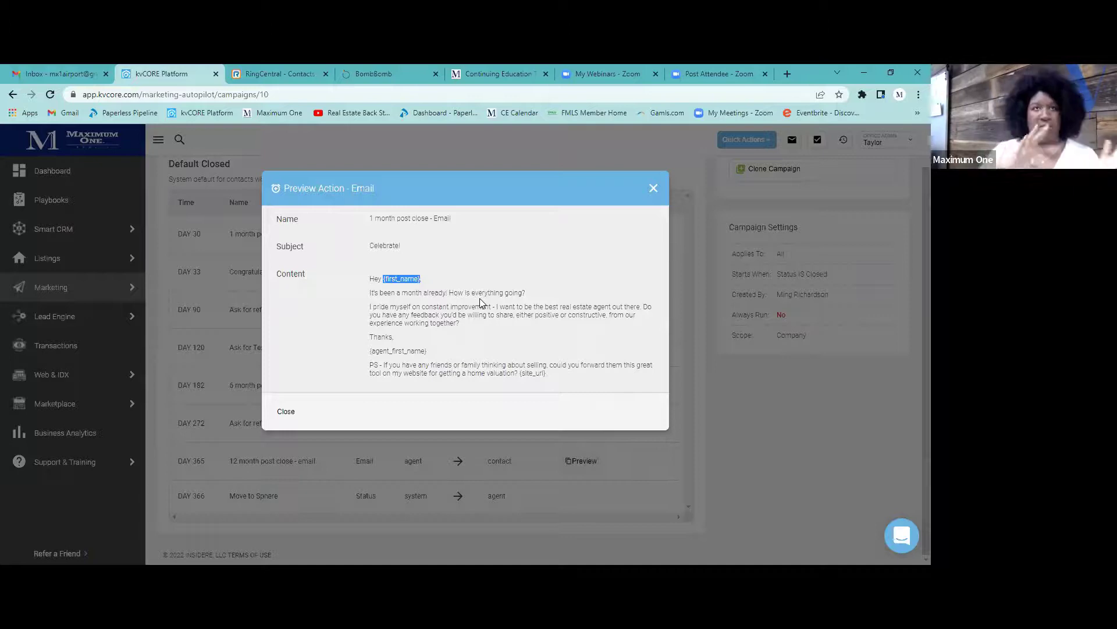
left_click_drag(370, 336, 427, 353)
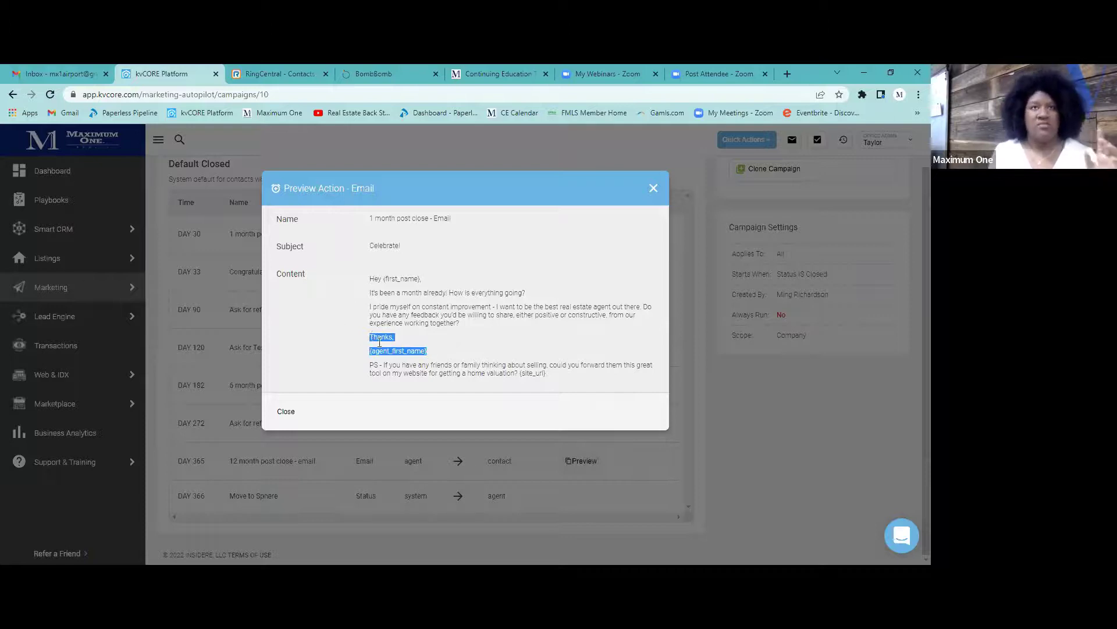
left_click(370, 364)
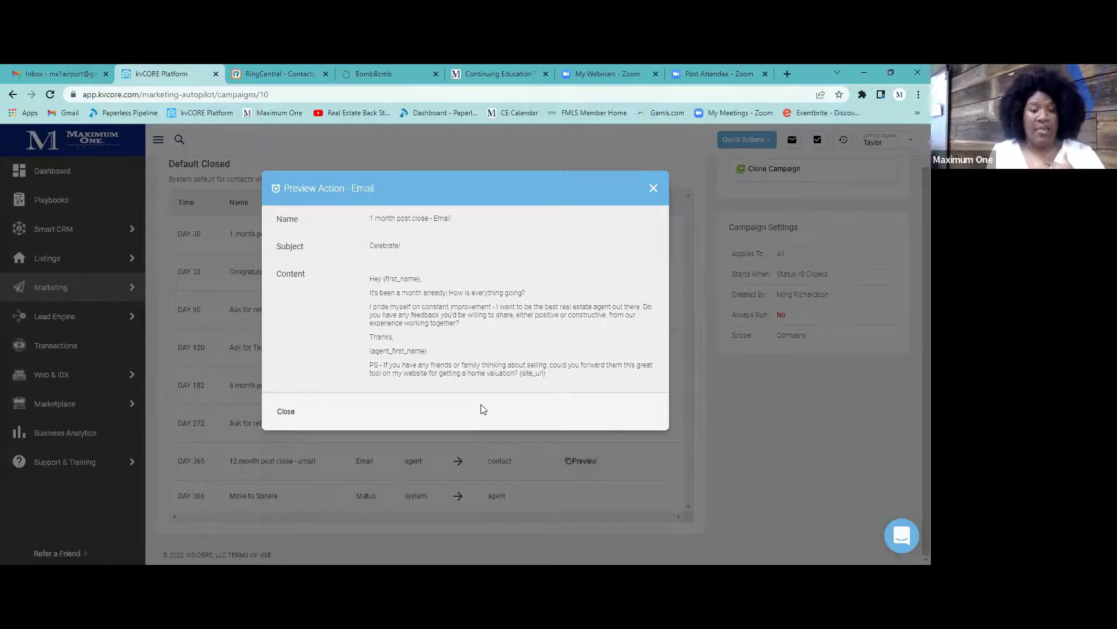
left_click_drag(370, 290, 484, 353)
left_click(438, 363)
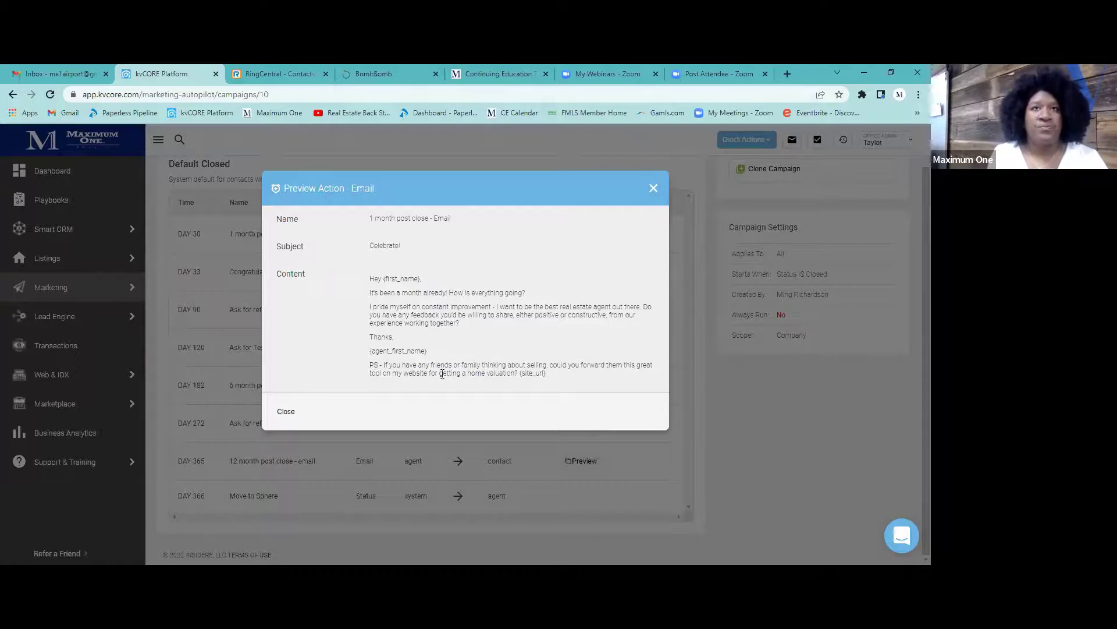
left_click(653, 188)
Return to the campaign list and examine the channels used by the default campaigns
scroll(236, 198, "up", 1)
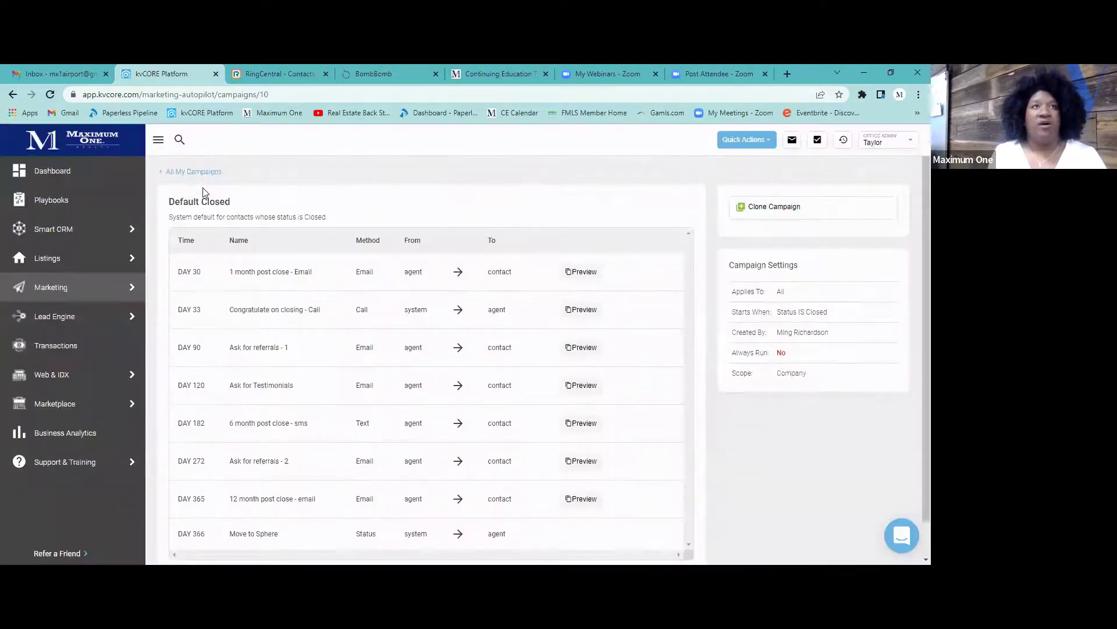
left_click(204, 172)
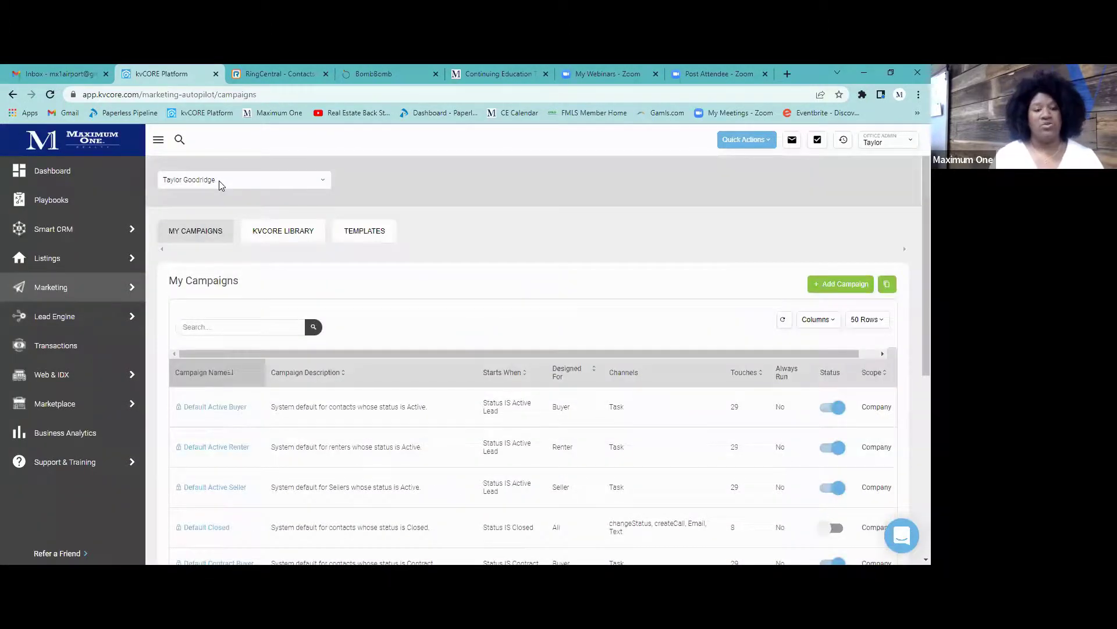
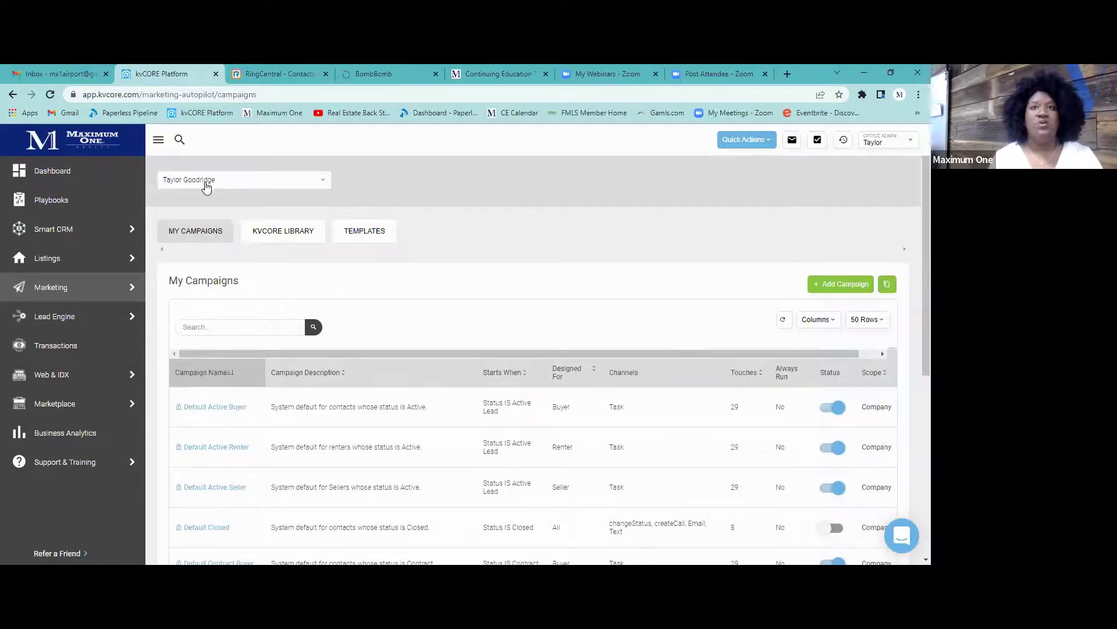
scroll(528, 265, "down", 4)
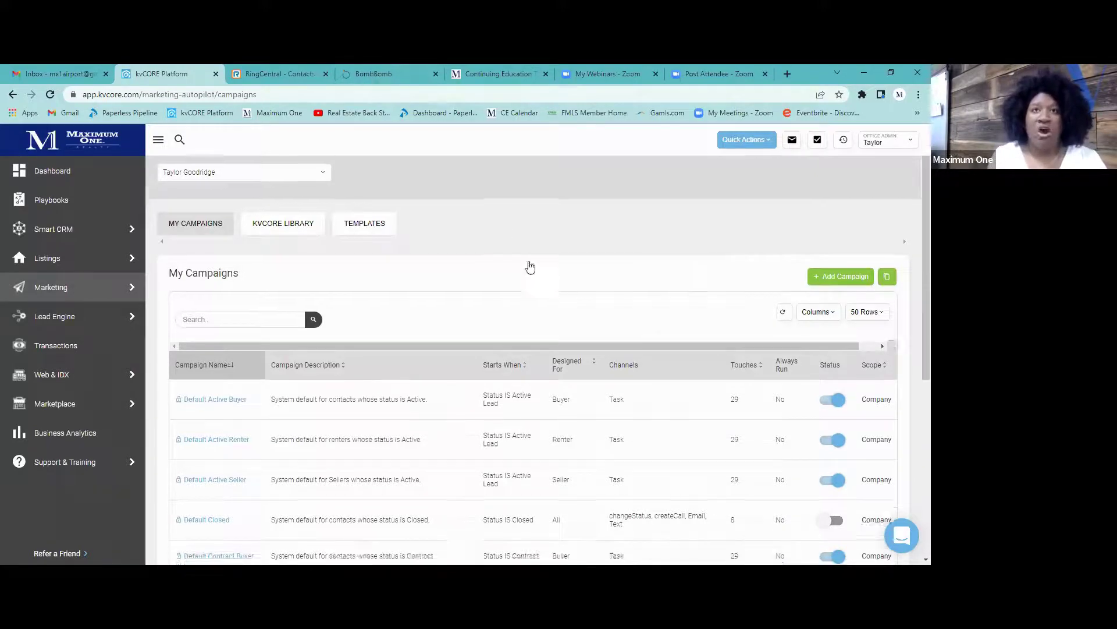
scroll(612, 189, "up", 1)
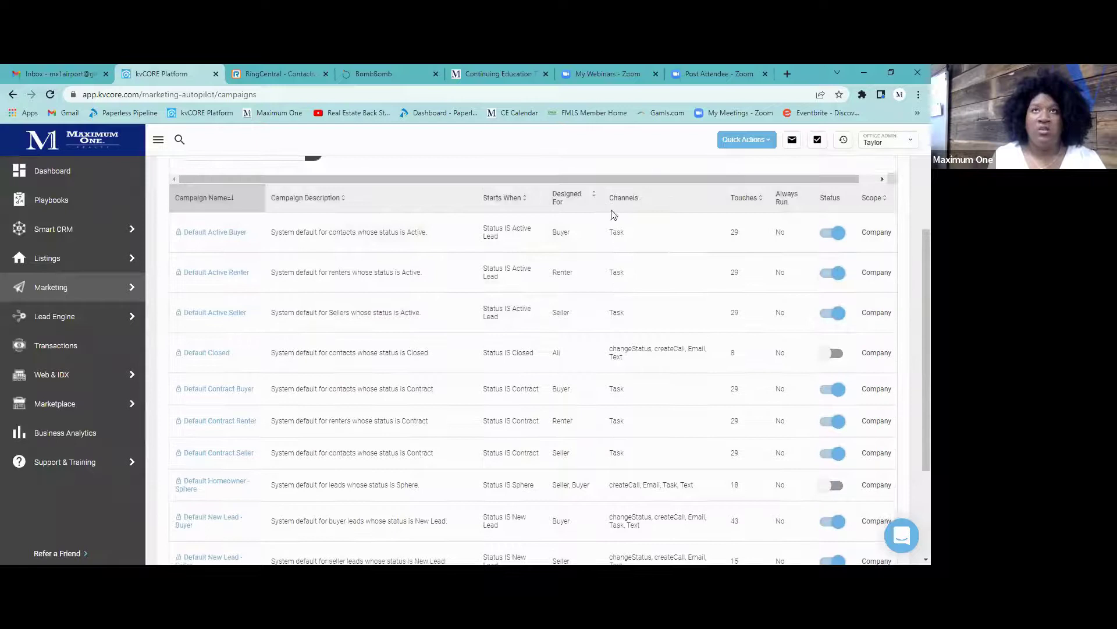
left_click_drag(612, 215, 628, 289)
left_click(624, 326)
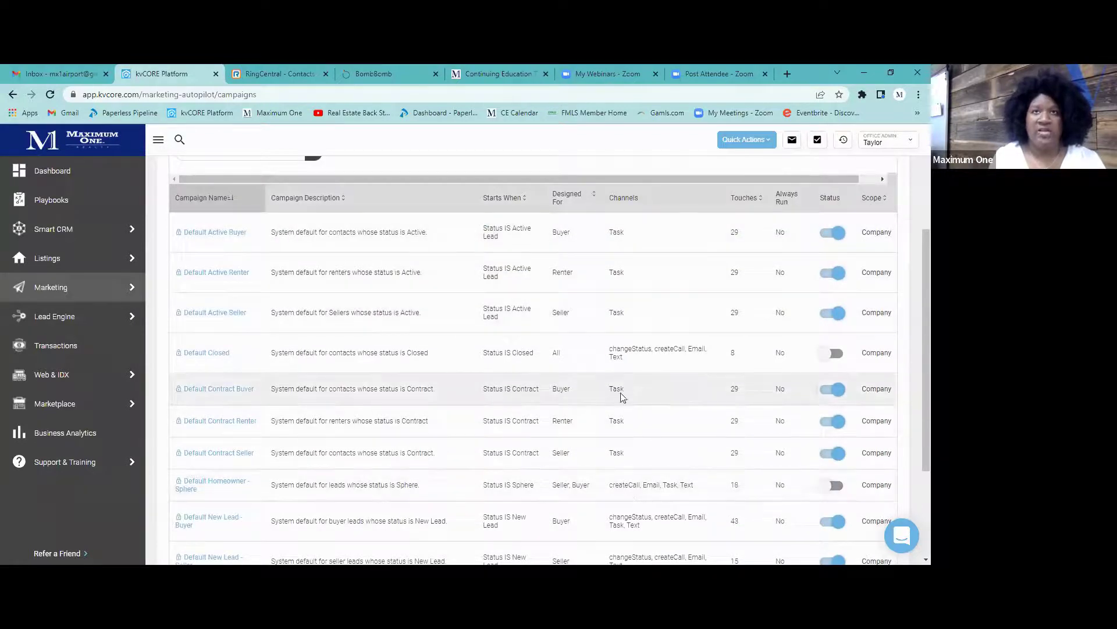
Open the Default Contract Buyer campaign, examine its Weekly Check-In tasks and check the incomplete tasks list
left_click(242, 390)
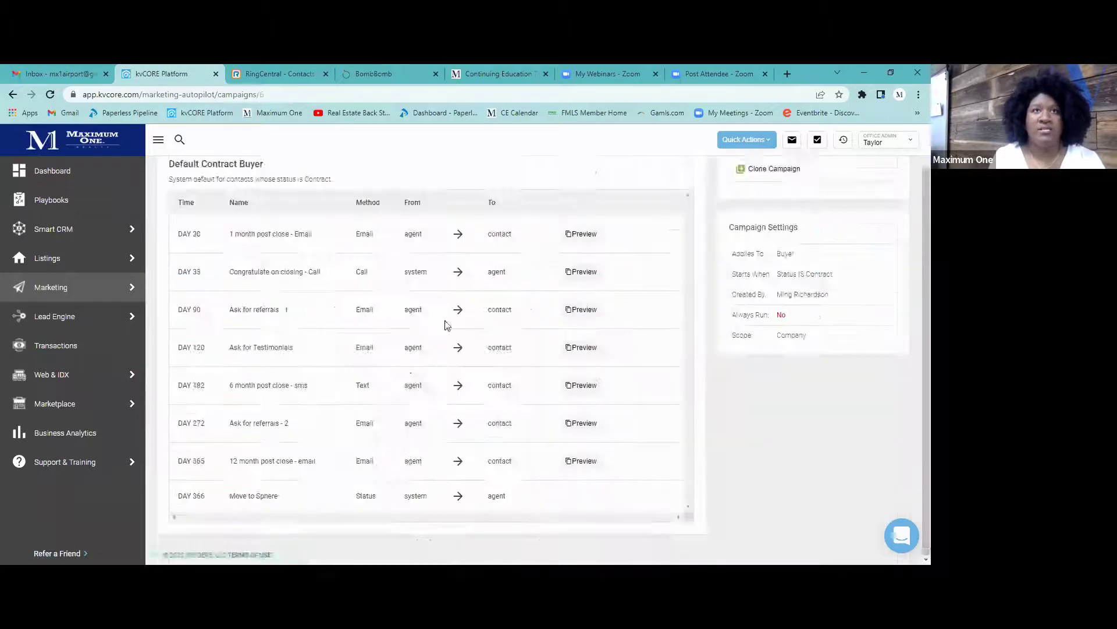
scroll(508, 186, "down", 2)
scroll(481, 210, "up", 3)
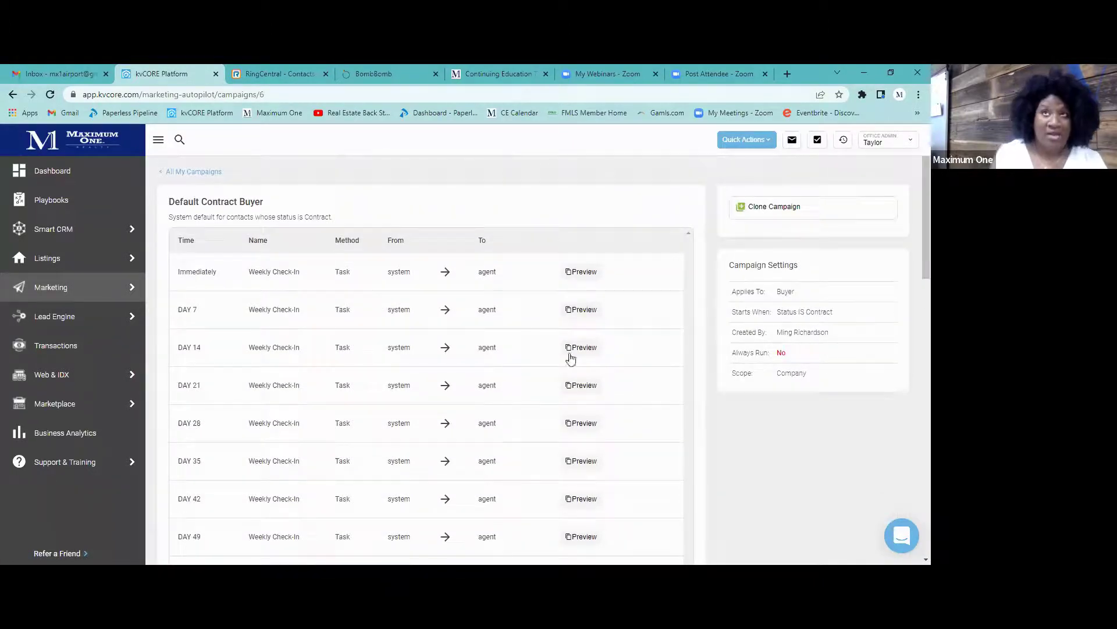
left_click(818, 140)
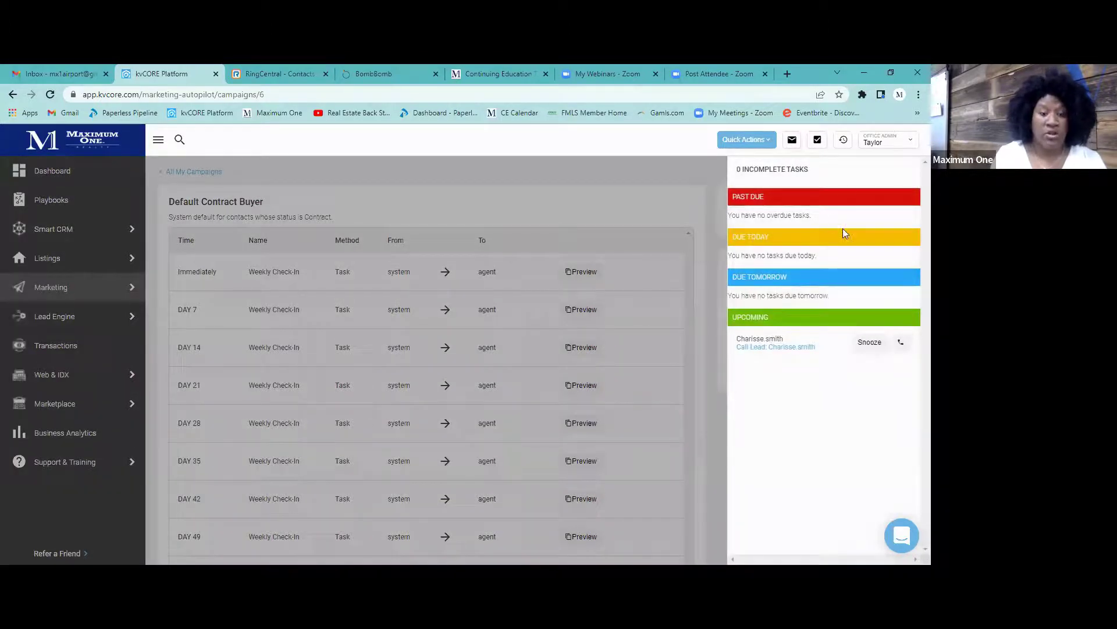
left_click(348, 185)
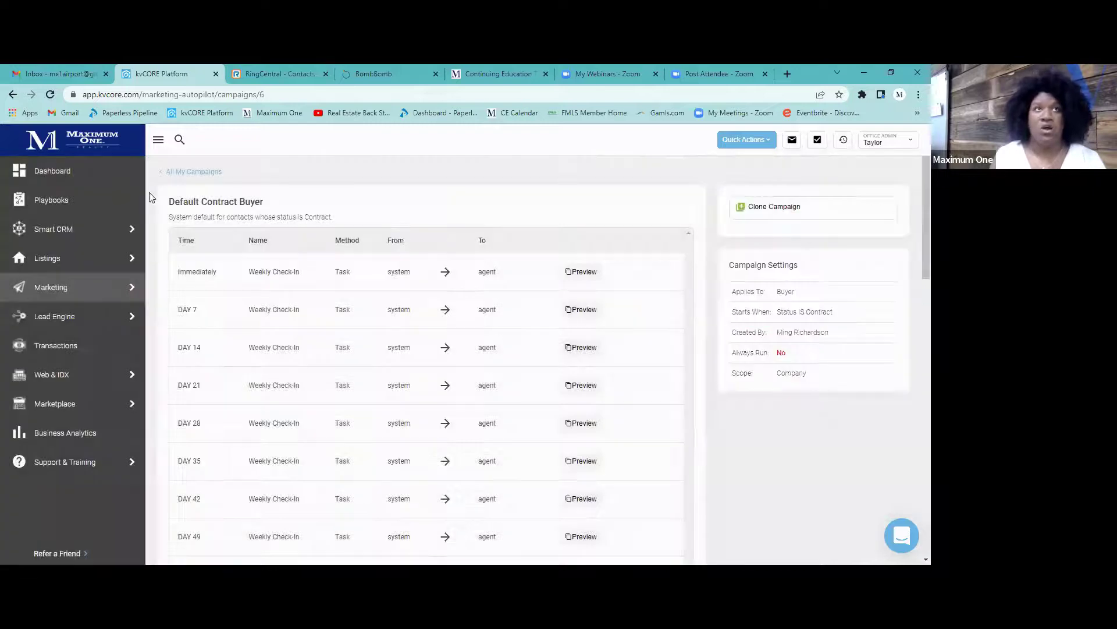
Go back to the campaign list, open the Open House campaign and examine its scheduled texts, emails and calls
left_click(175, 173)
scroll(658, 390, "down", 6)
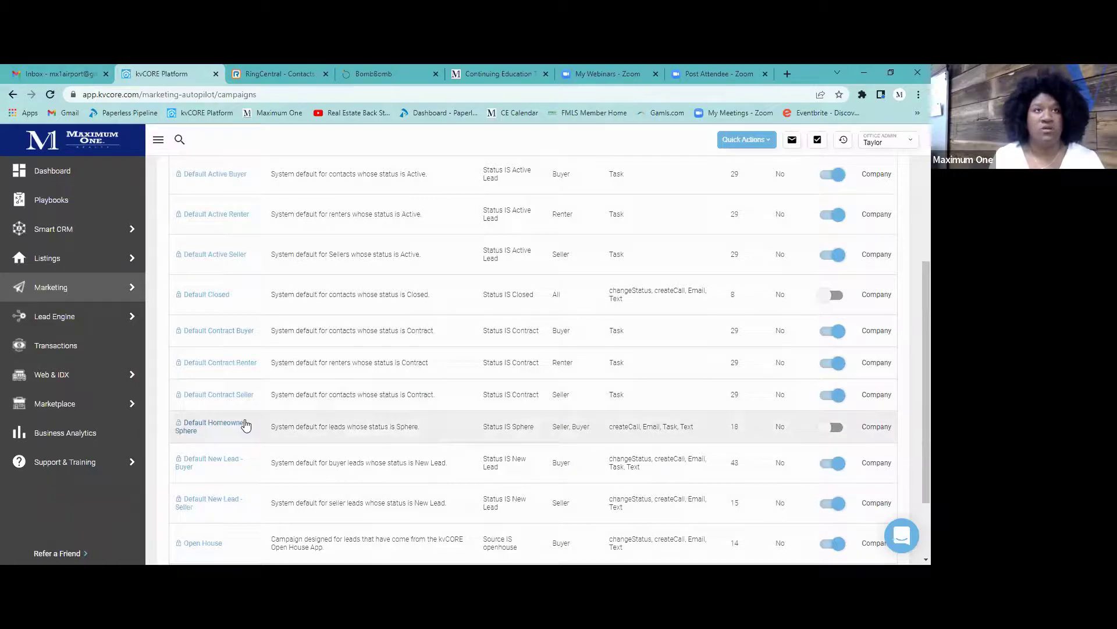
scroll(553, 407, "down", 3)
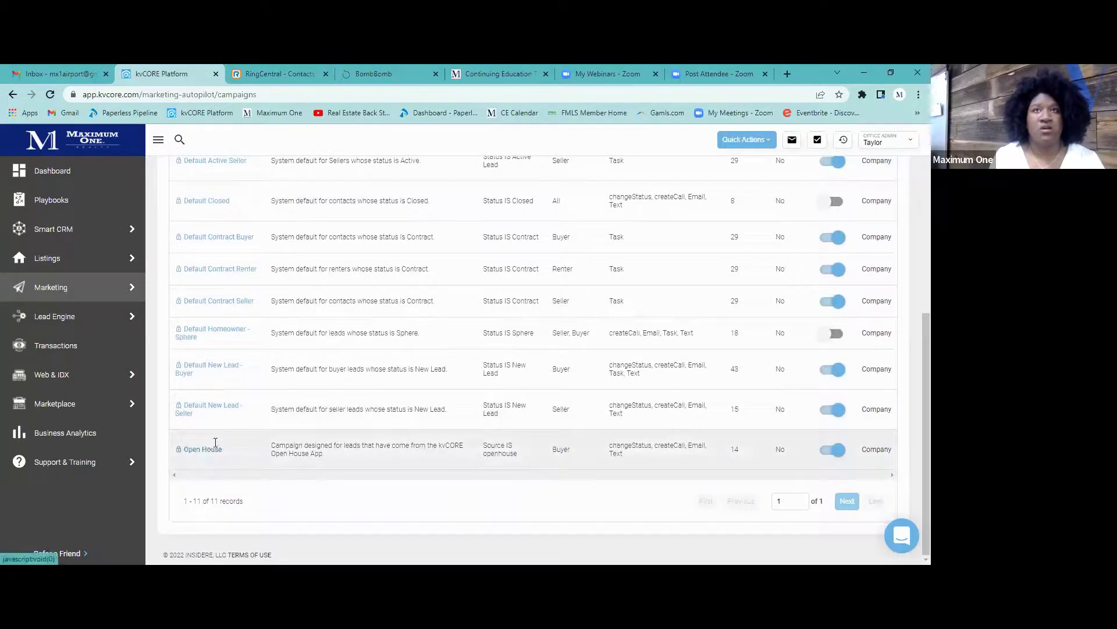
left_click(213, 448)
scroll(519, 342, "up", 5)
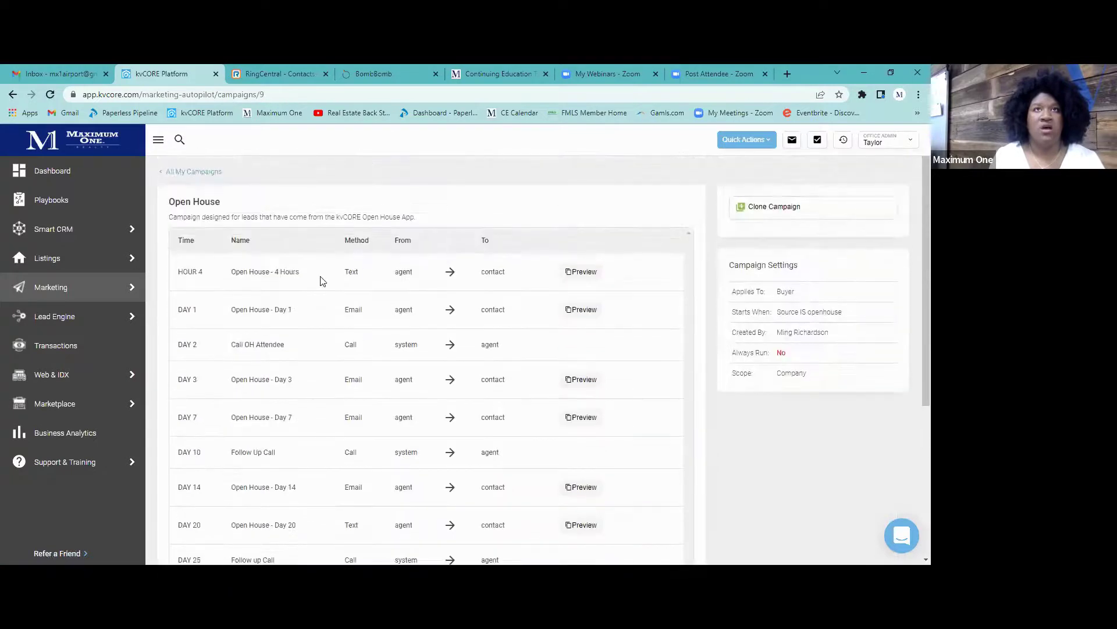
Return to the campaign list and review the default campaigns by contact status
left_click(179, 172)
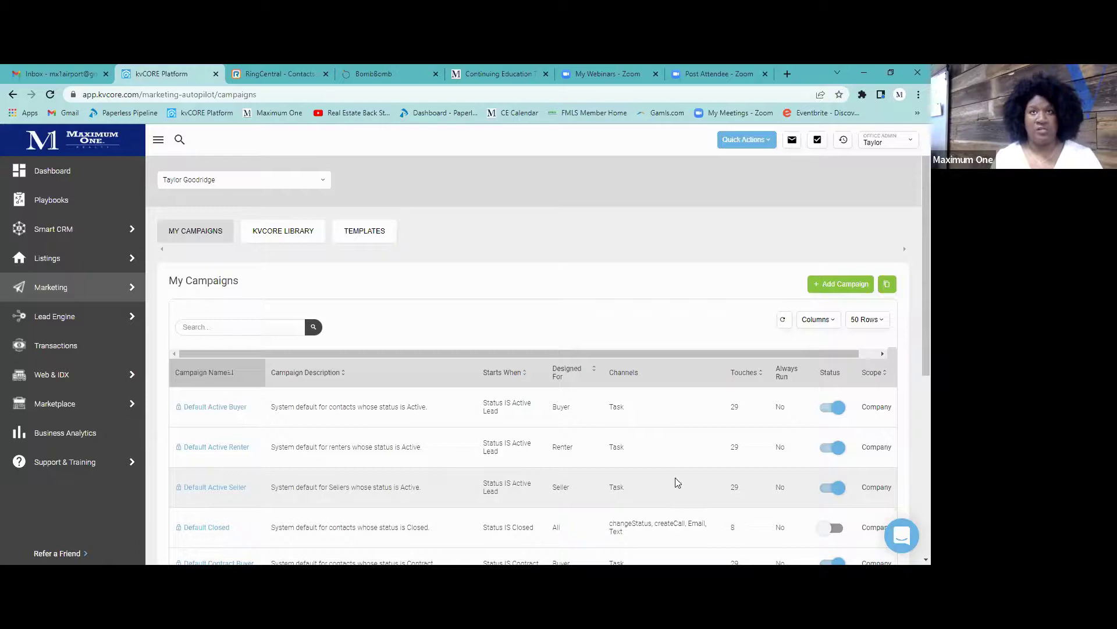
scroll(678, 482, "down", 2)
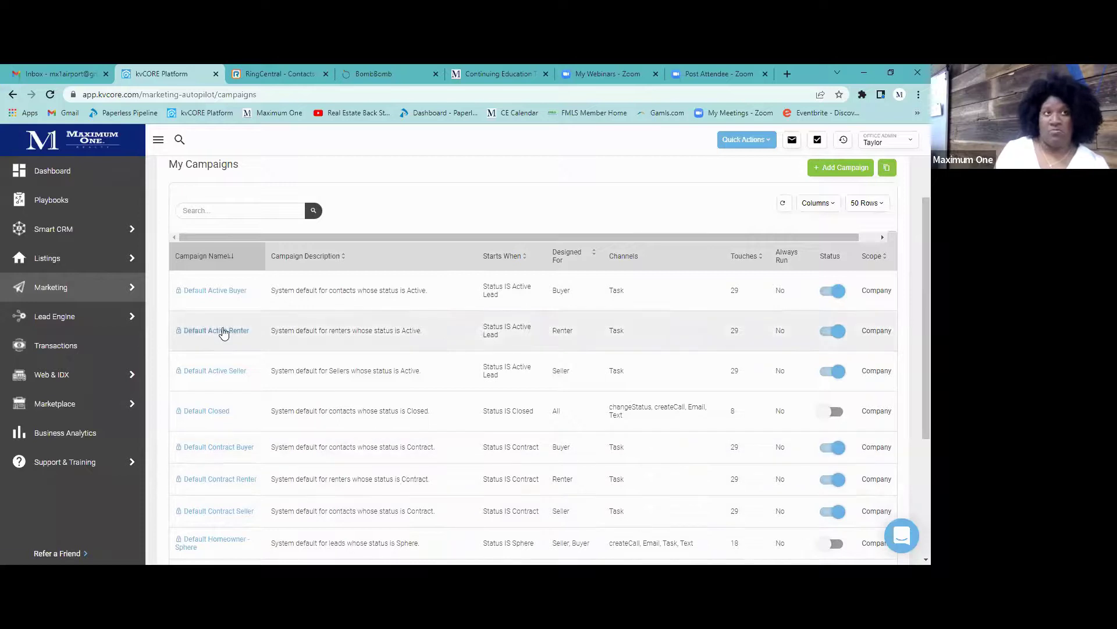
scroll(329, 458, "down", 2)
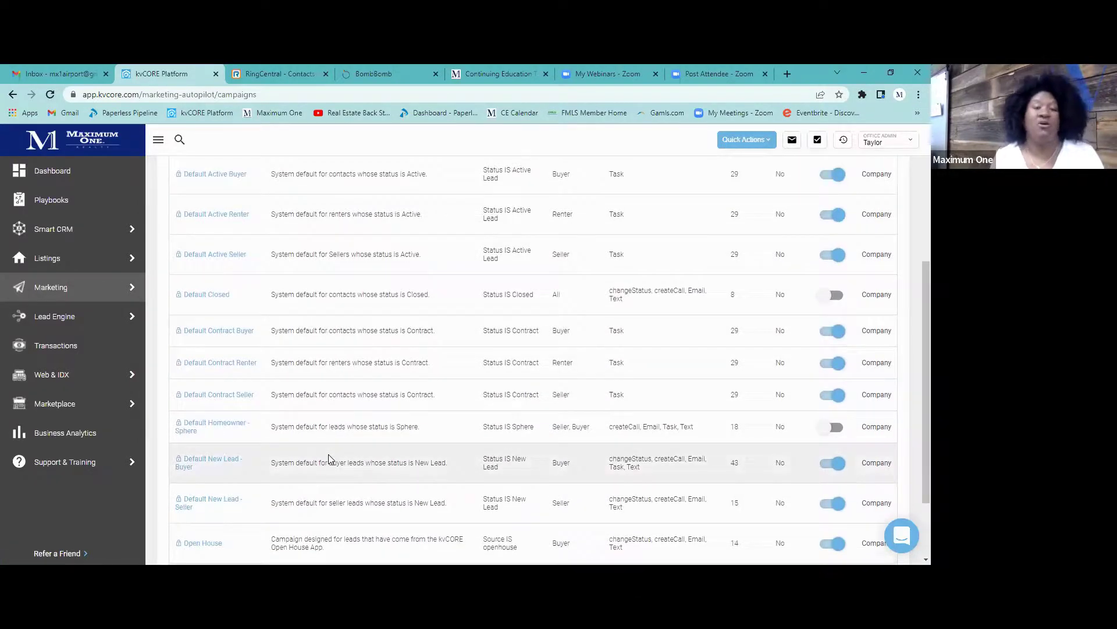
Try to switch on the Default Closed campaign in the campaign list
scroll(274, 434, "up", 4)
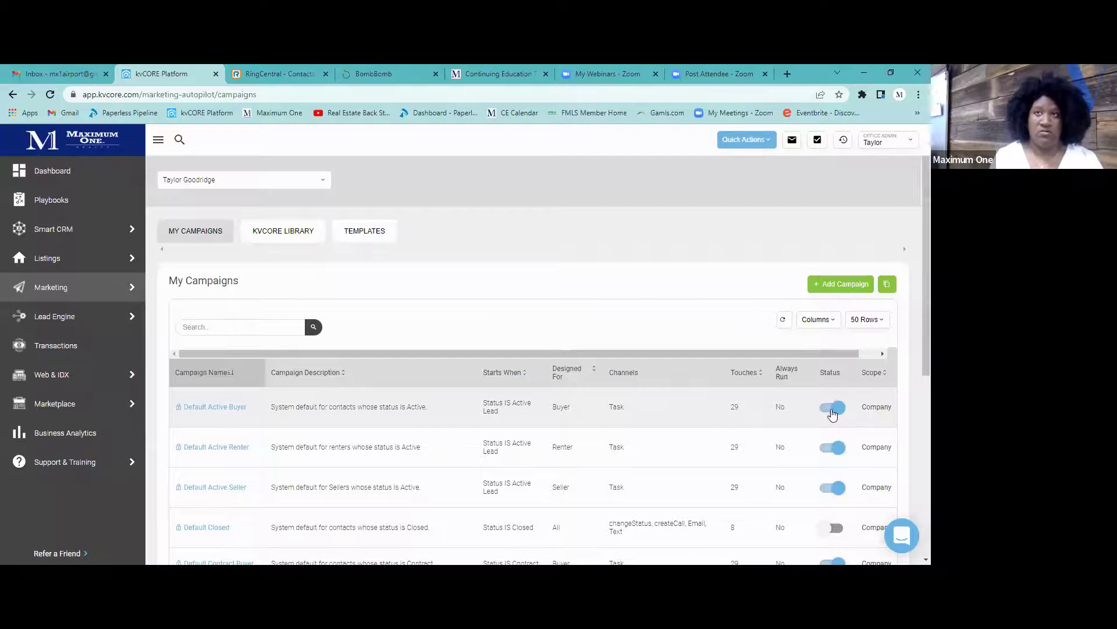
left_click(836, 528)
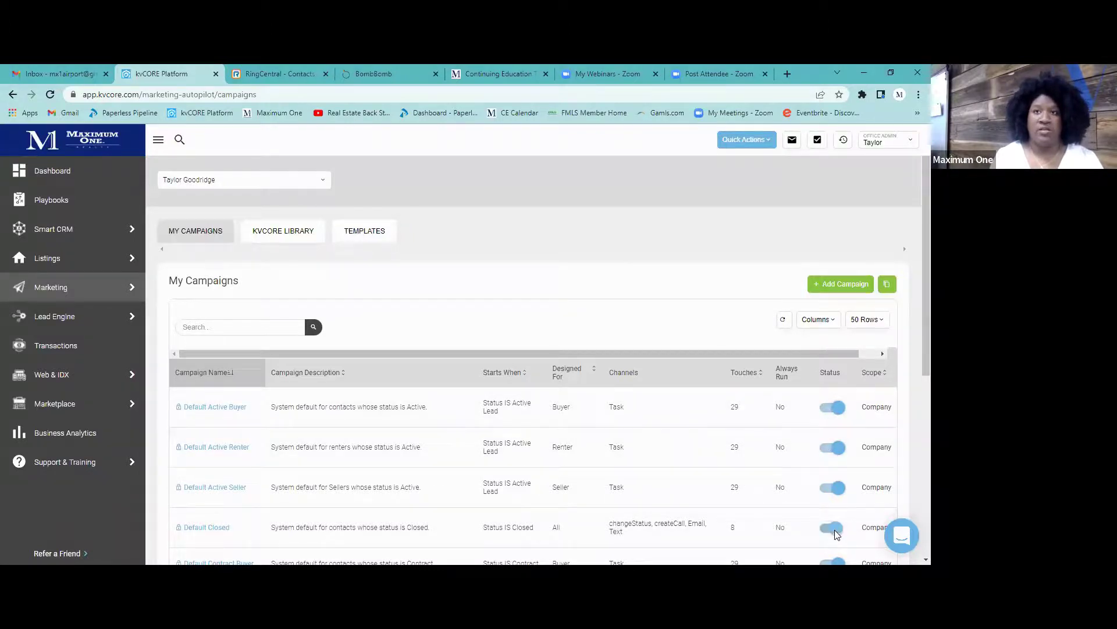
left_click(496, 354)
Examine which campaigns are enabled, from Default Active Buyer down to Open House
scroll(716, 469, "down", 2)
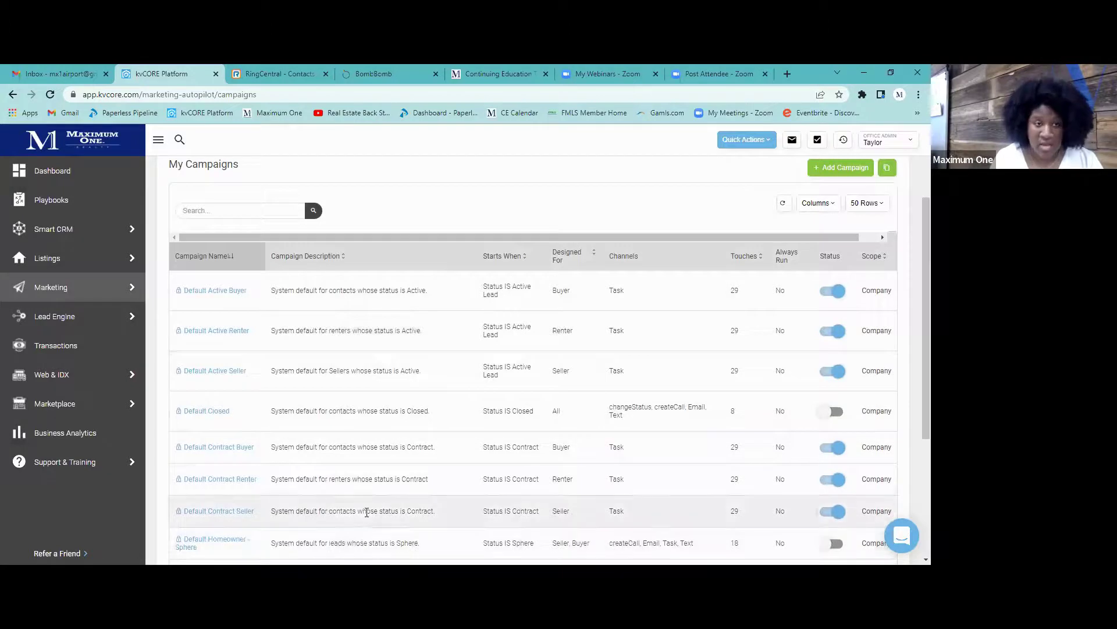
scroll(367, 512, "down", 2)
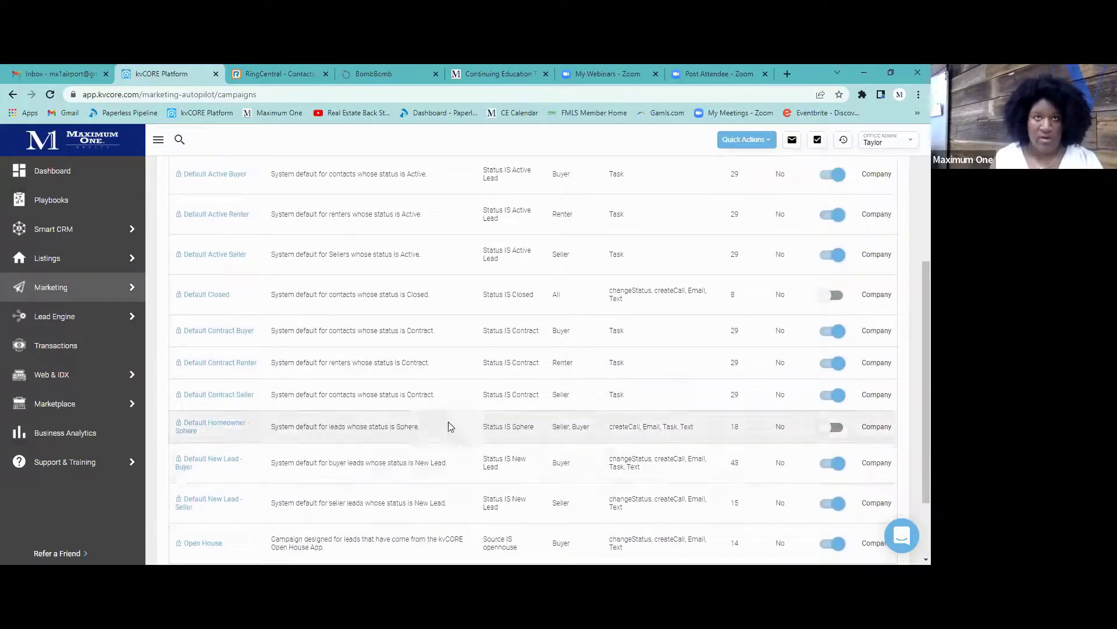
scroll(407, 454, "down", 2)
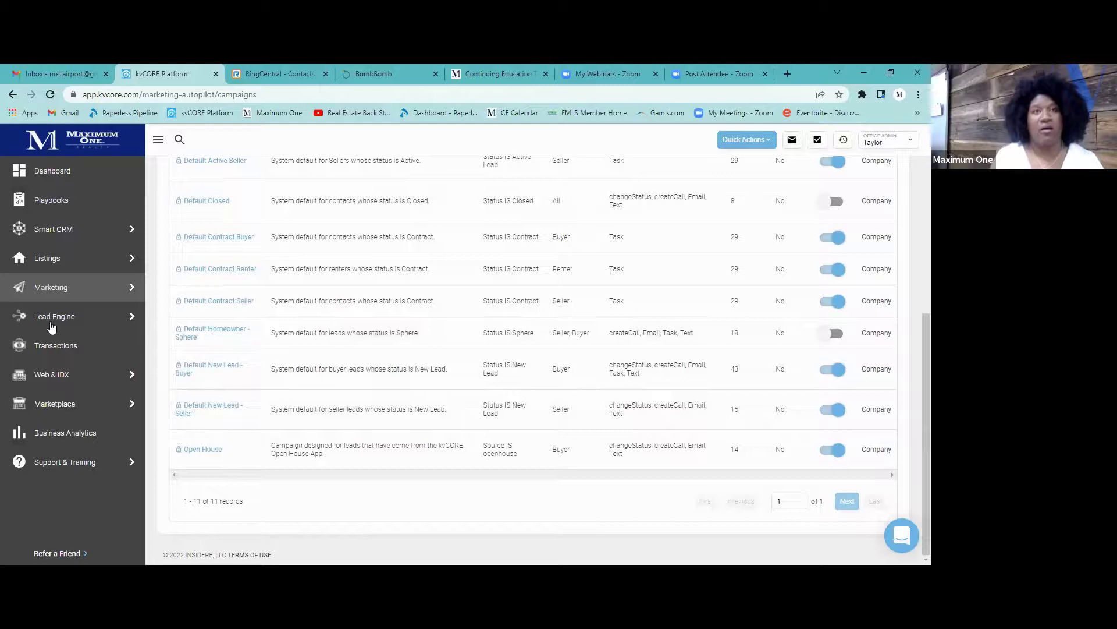
scroll(50, 322, "up", 3)
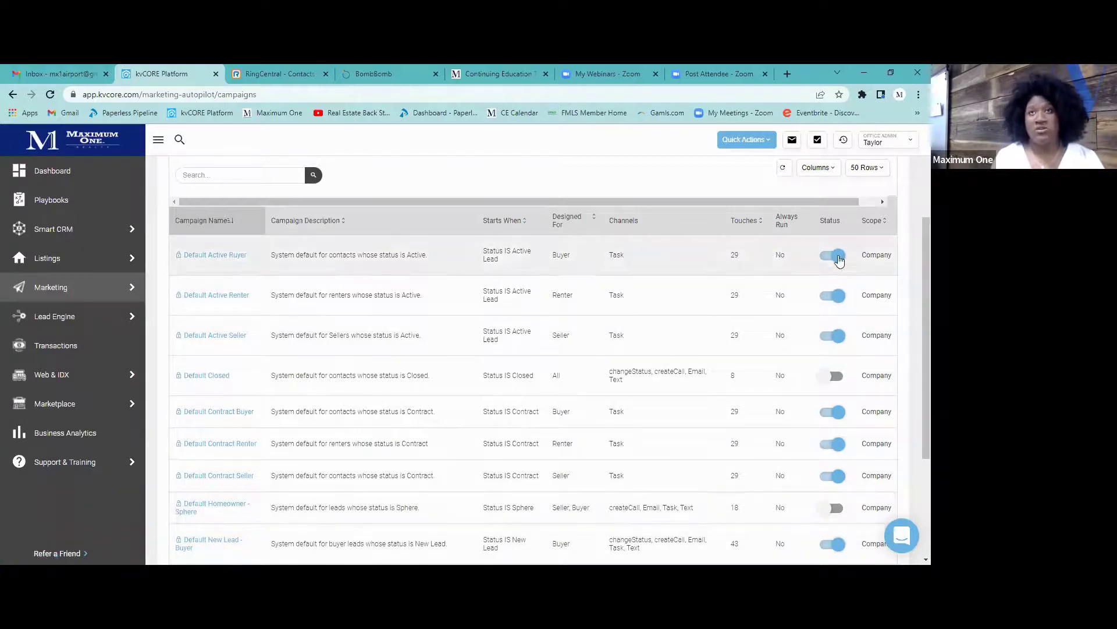
scroll(663, 285, "up", 3)
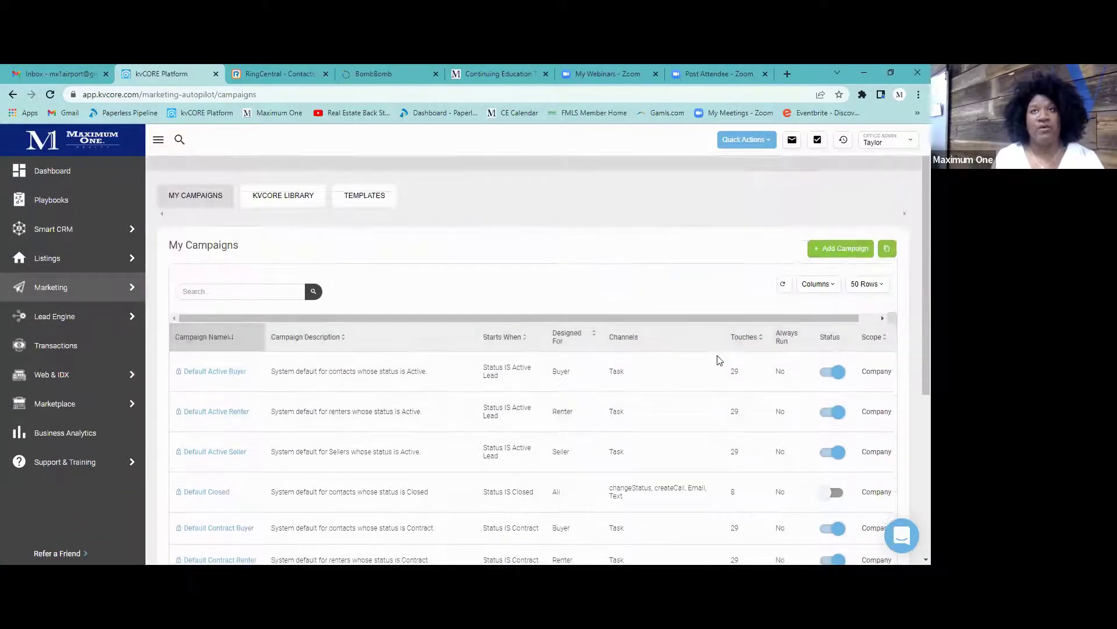
Open the form for adding a new campaign, examine its start triggers and setup stages, and close it without saving
left_click(842, 248)
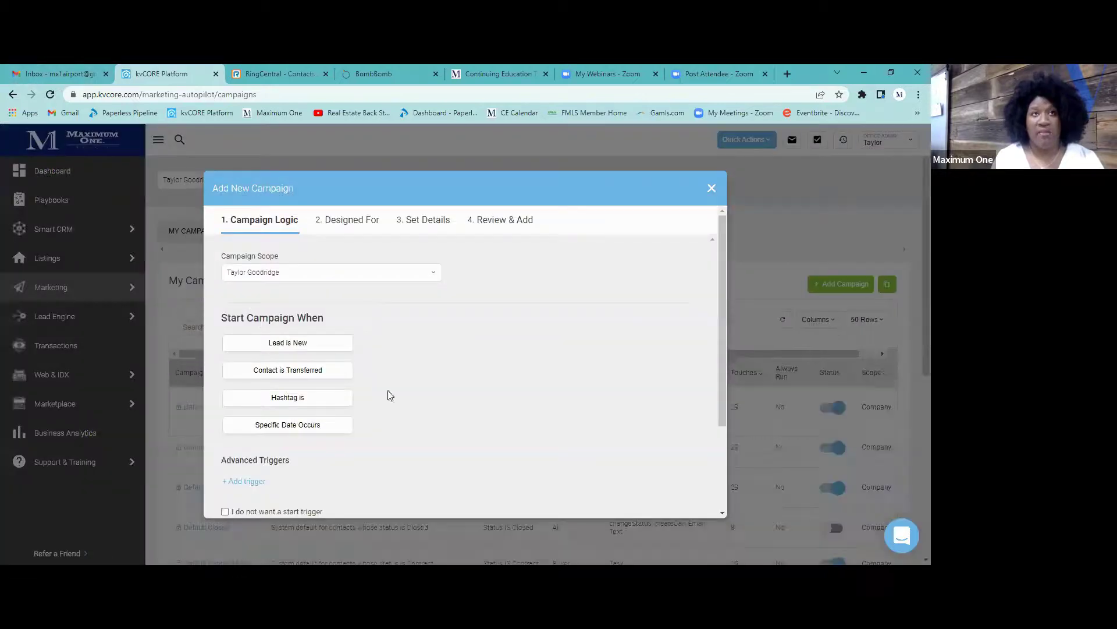
scroll(379, 346, "down", 3)
scroll(372, 372, "up", 3)
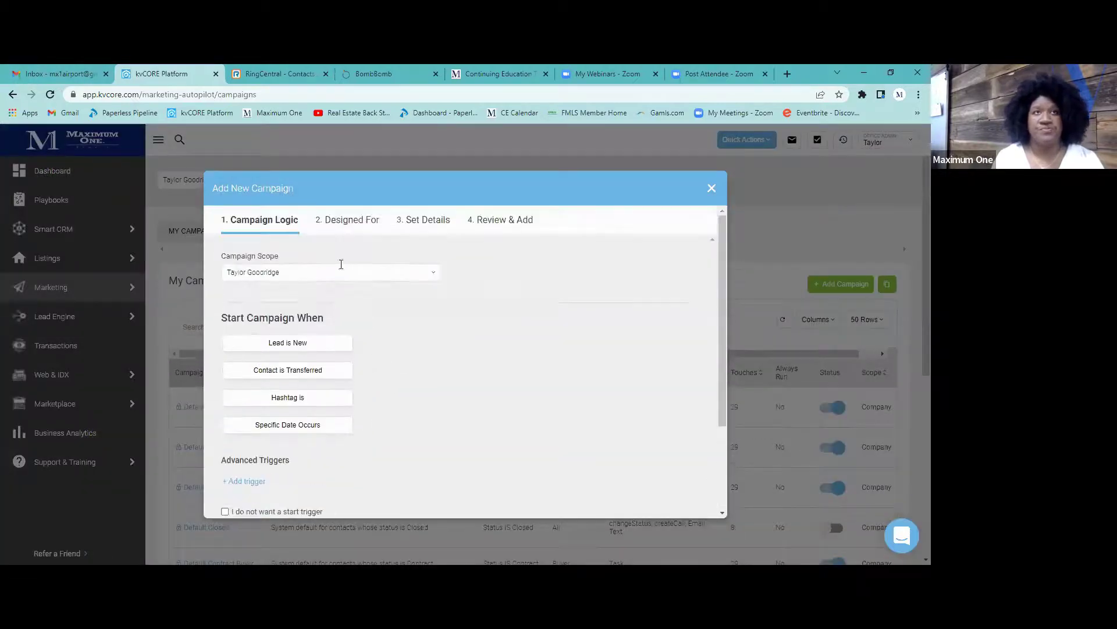
left_click(352, 220)
left_click(428, 219)
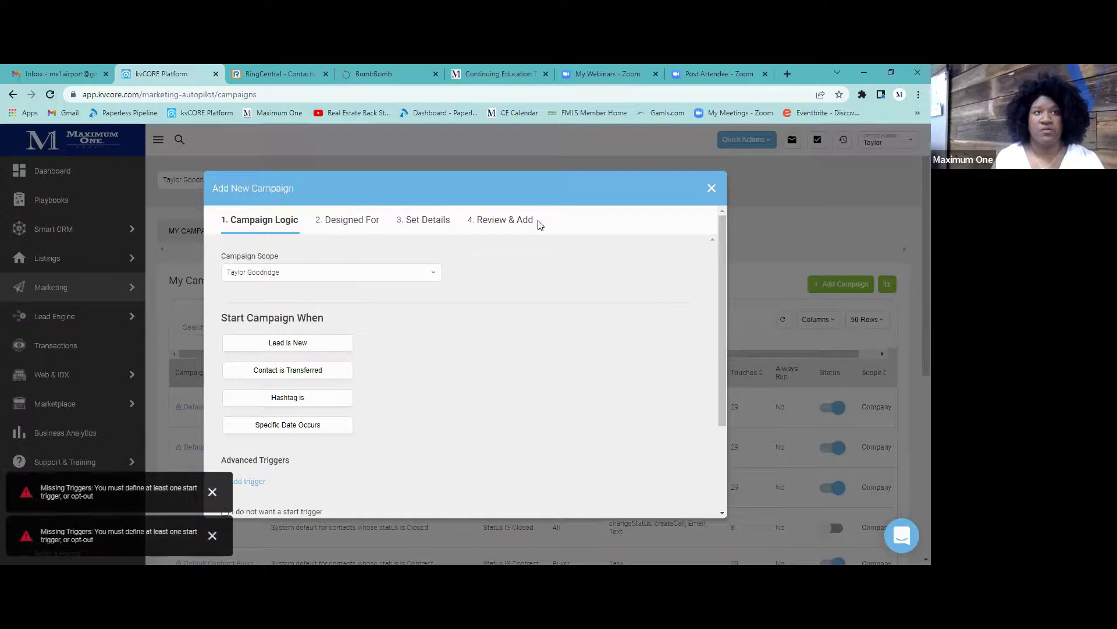
left_click(214, 495)
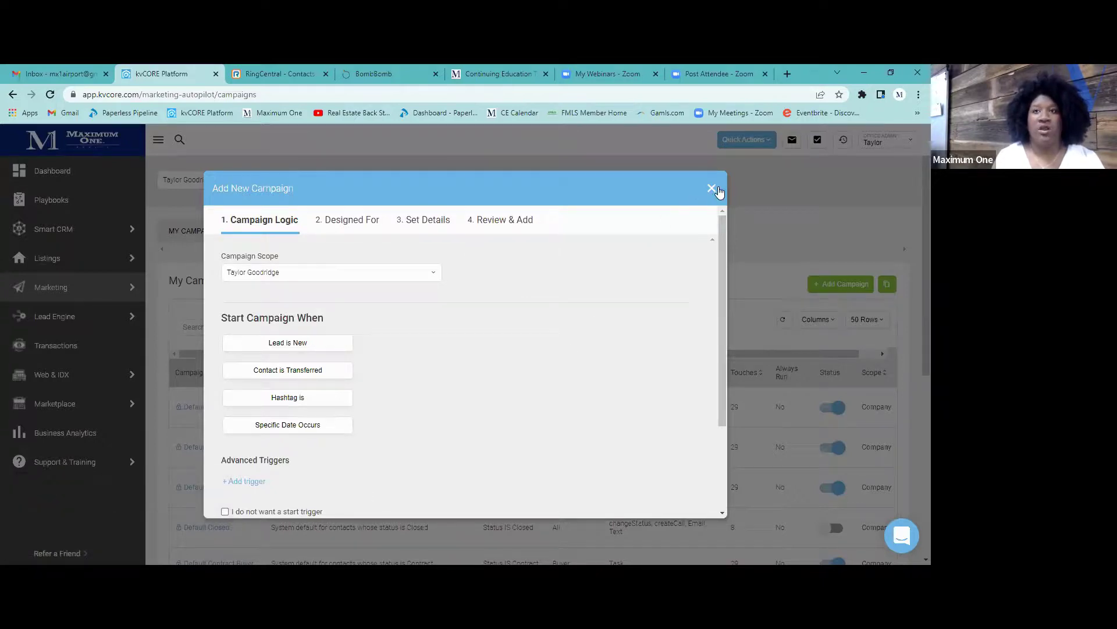
left_click(704, 196)
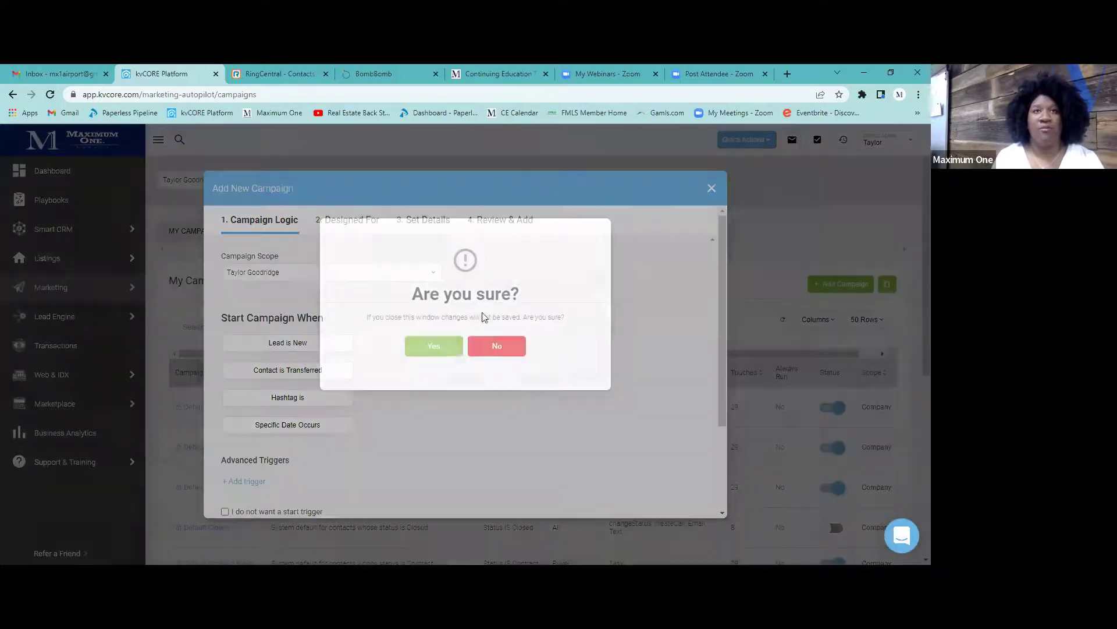
left_click(436, 347)
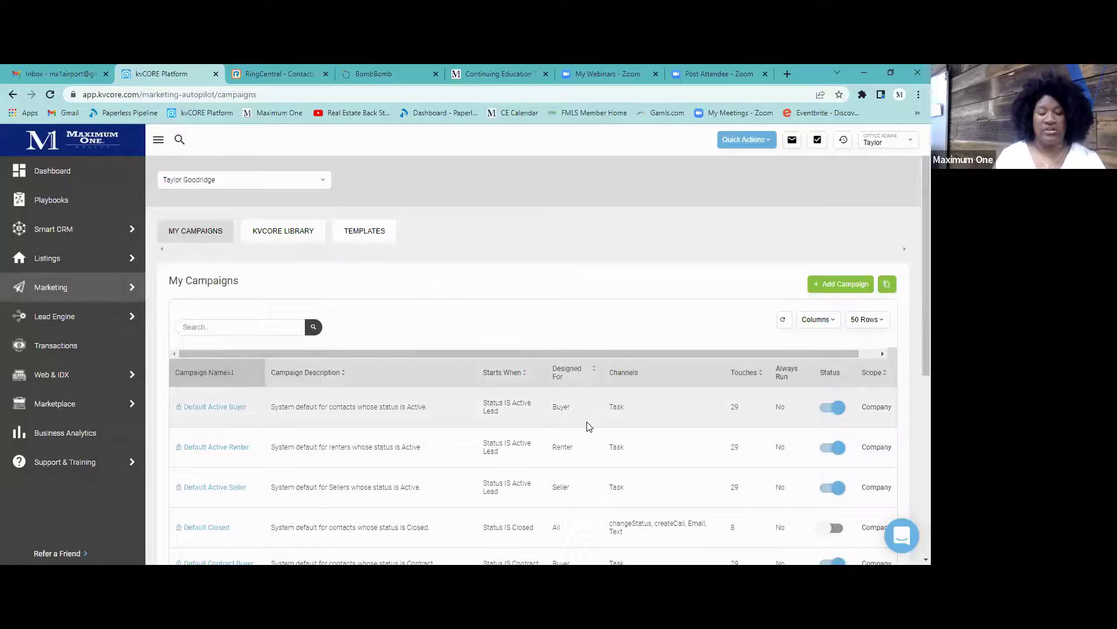
scroll(537, 494, "down", 1)
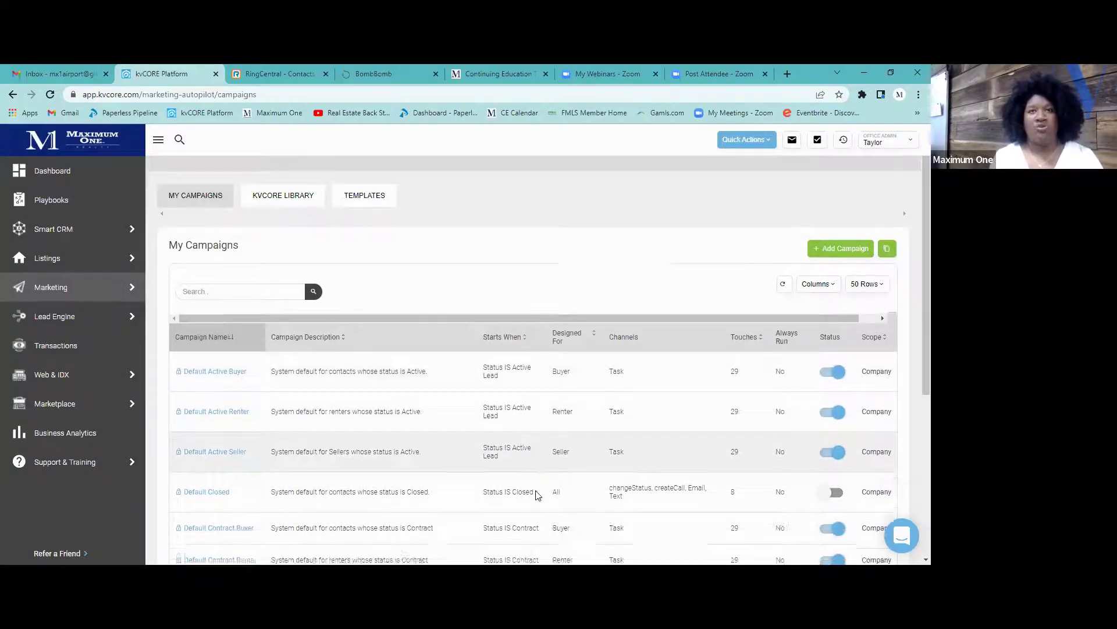
scroll(537, 494, "down", 2)
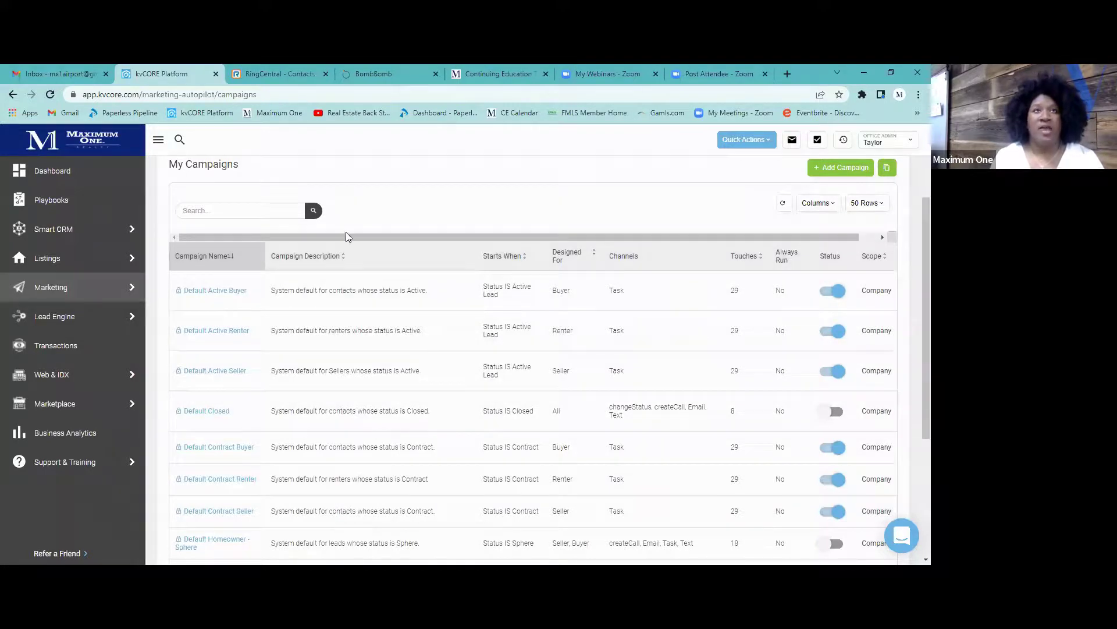
scroll(417, 306, "up", 3)
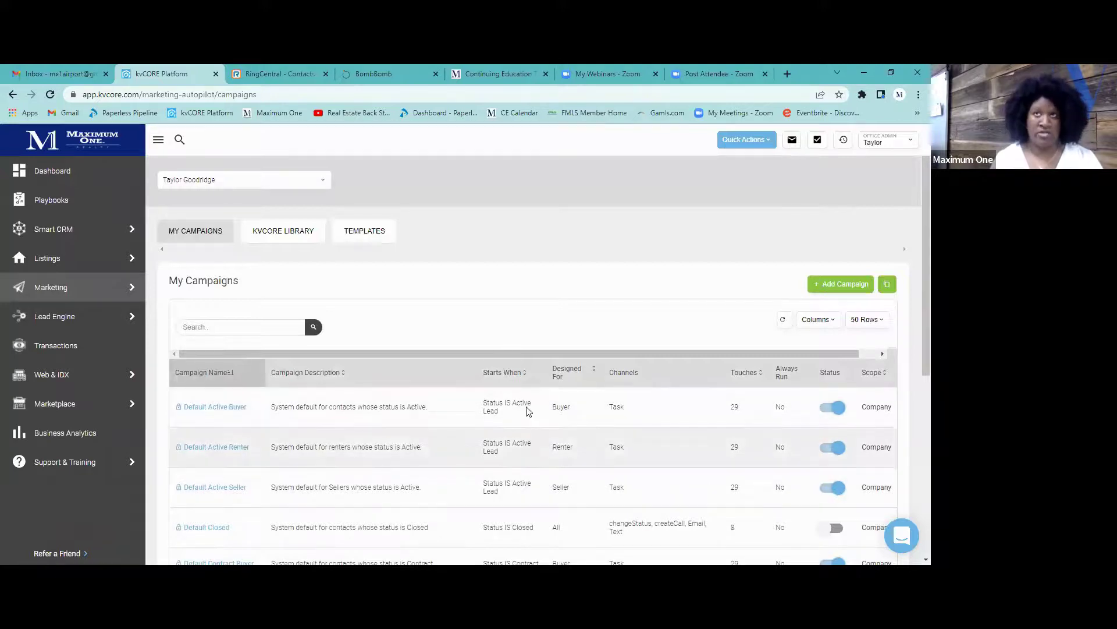
scroll(734, 226, "down", 2)
scroll(757, 231, "up", 1)
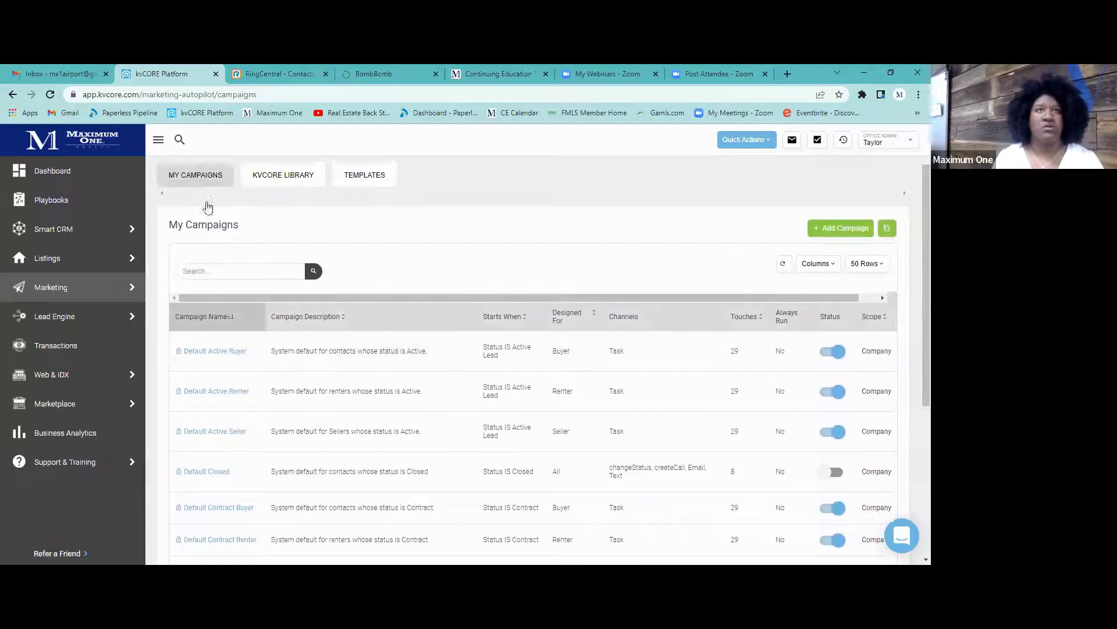
scroll(233, 225, "up", 1)
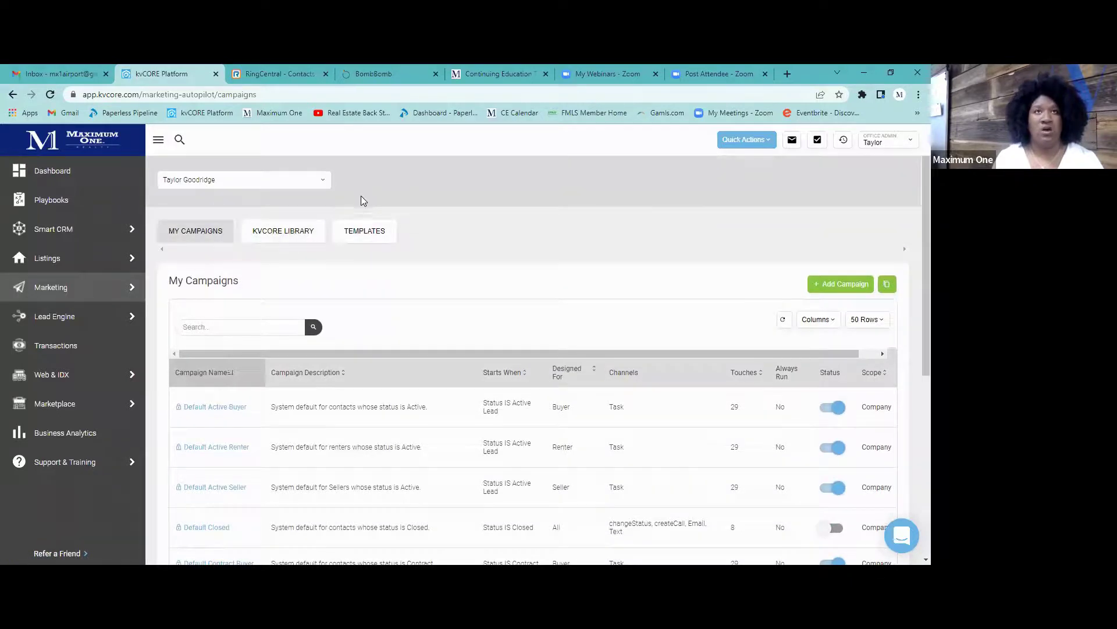
Open the campaign templates and browse the available email templates
left_click(361, 234)
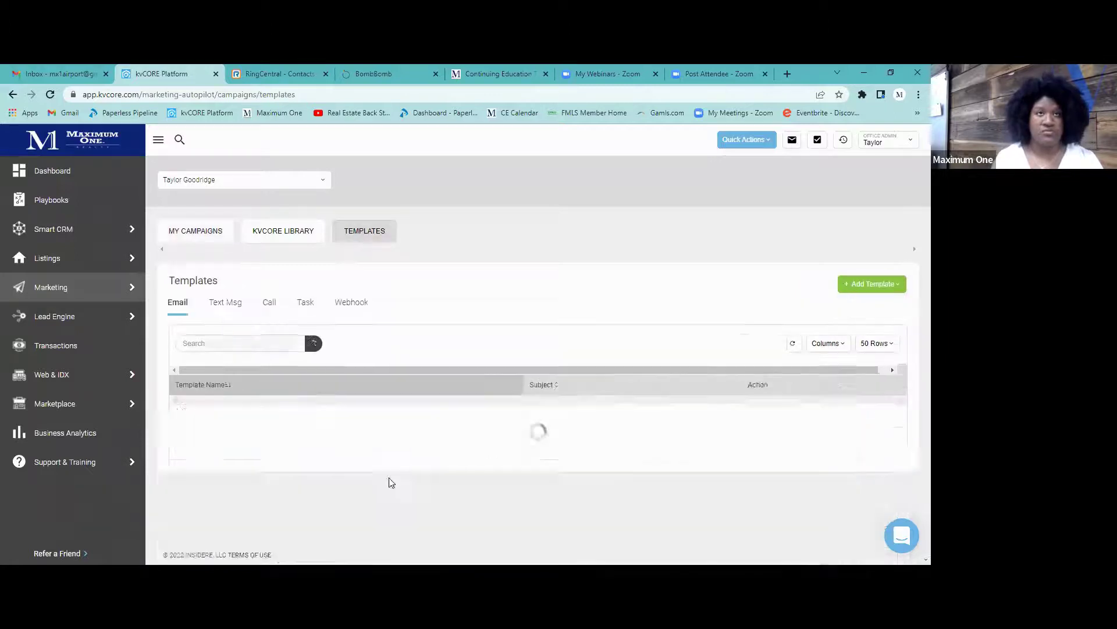
scroll(283, 394, "down", 4)
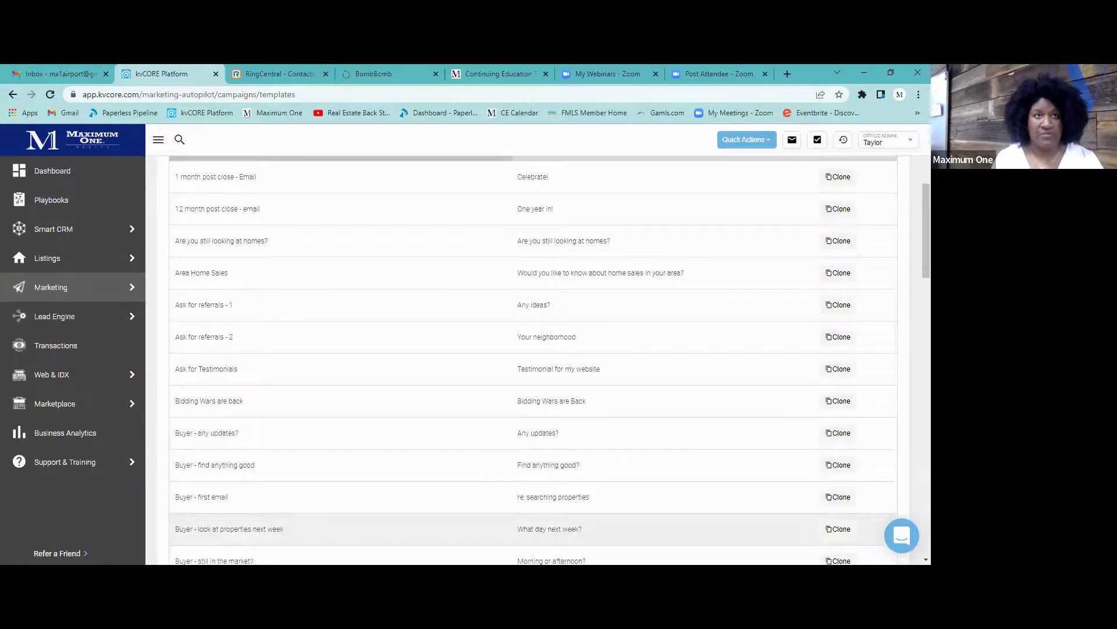
scroll(251, 512, "up", 1)
scroll(256, 495, "up", 1)
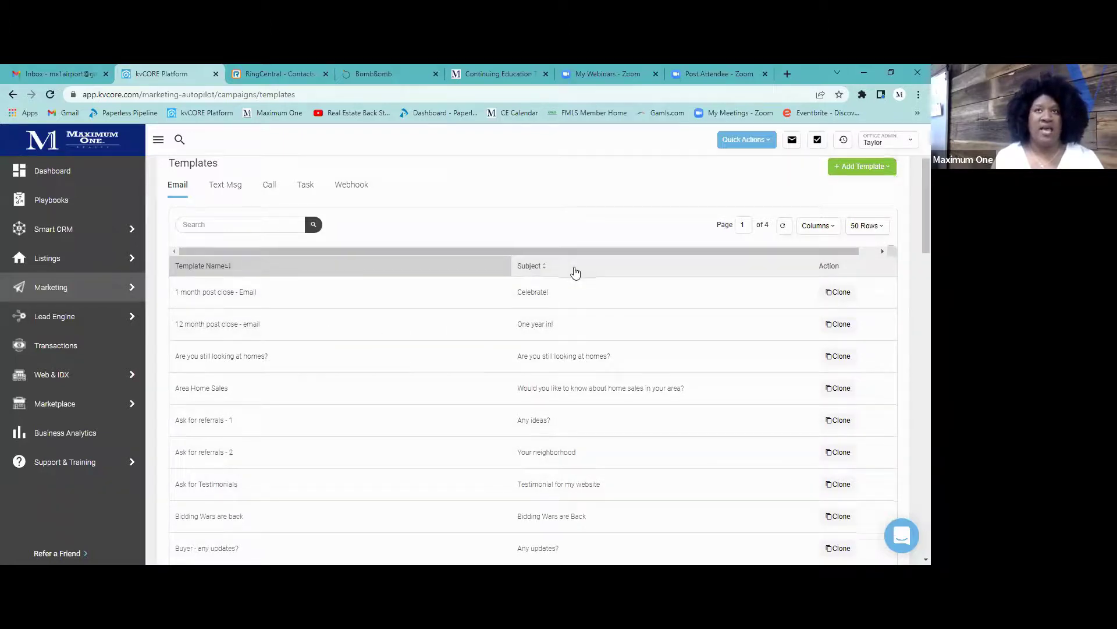
Open a clone of the "1 month post close - Email" template, look through its fields, and discard it
scroll(576, 271, "down", 1)
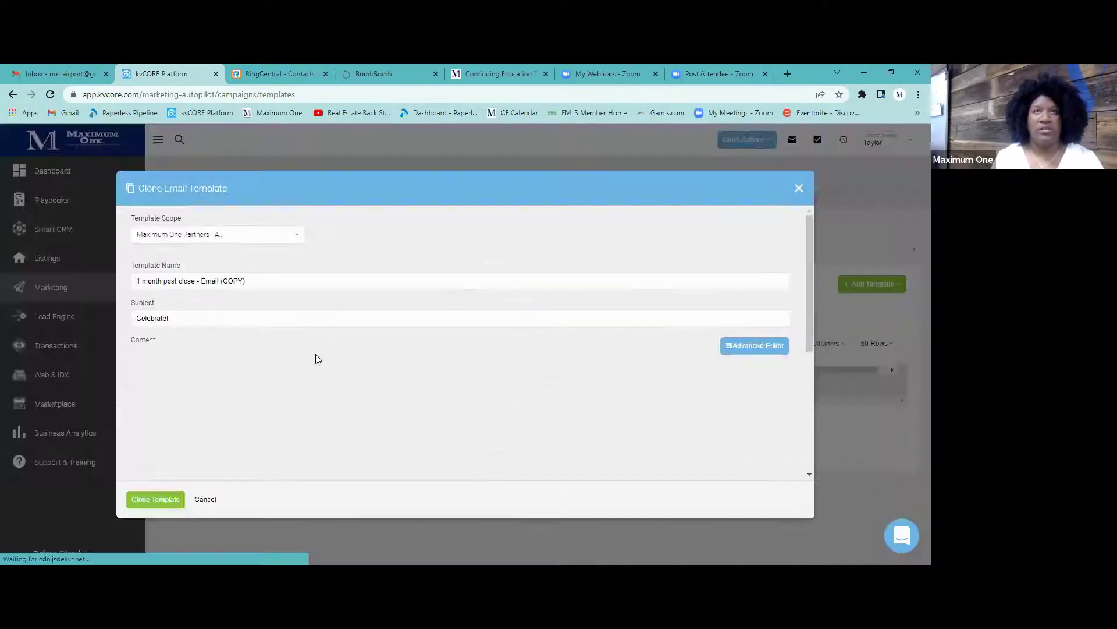
scroll(282, 352, "down", 3)
scroll(175, 311, "down", 2)
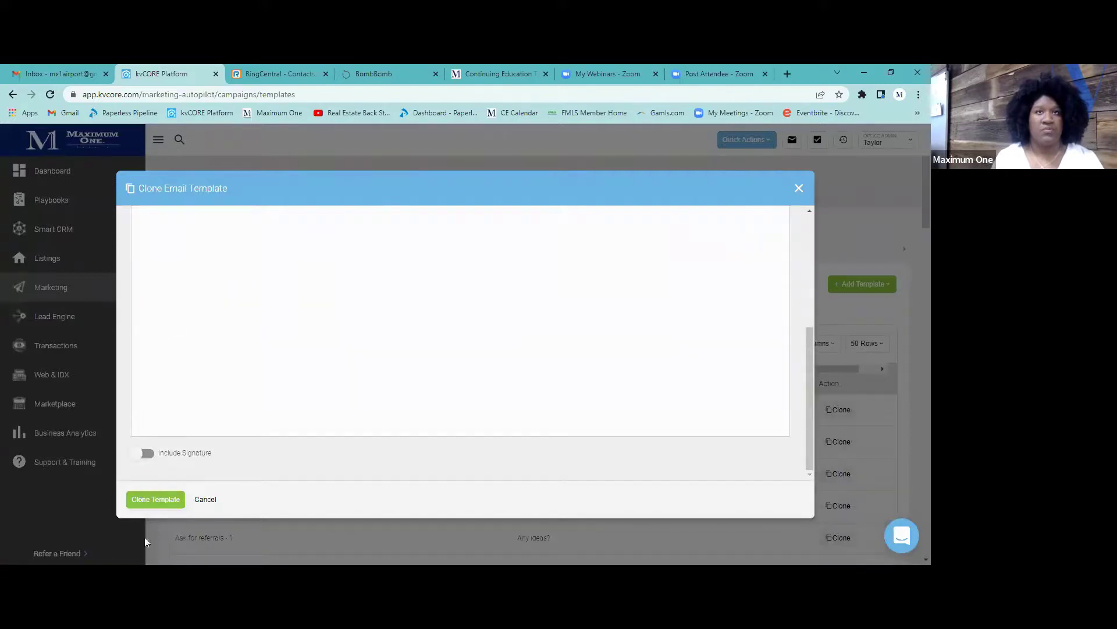
left_click(207, 500)
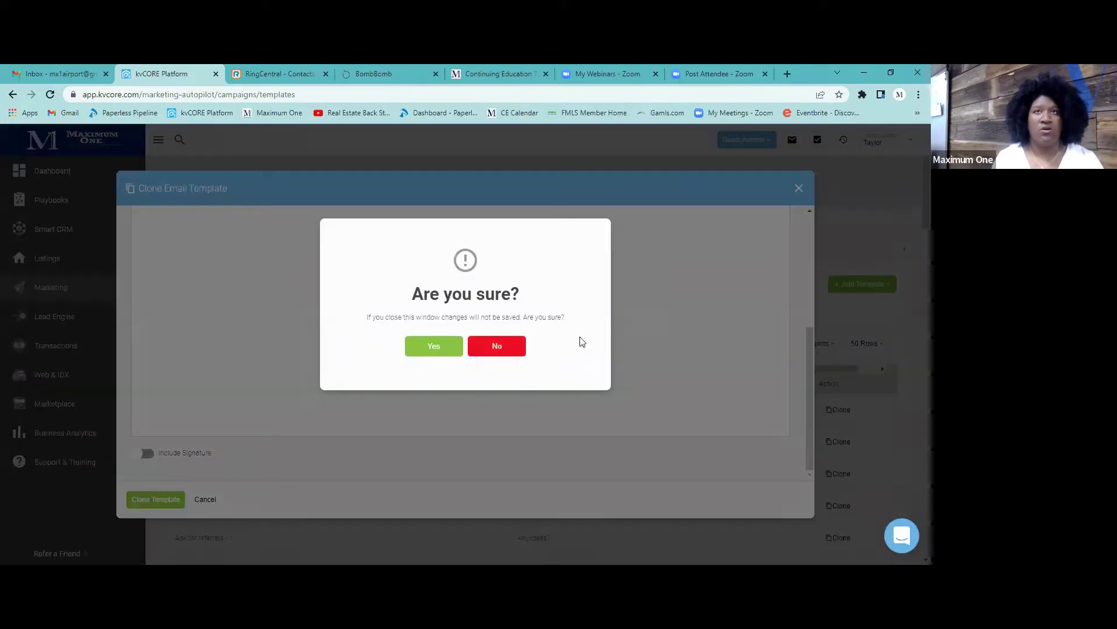
left_click(431, 345)
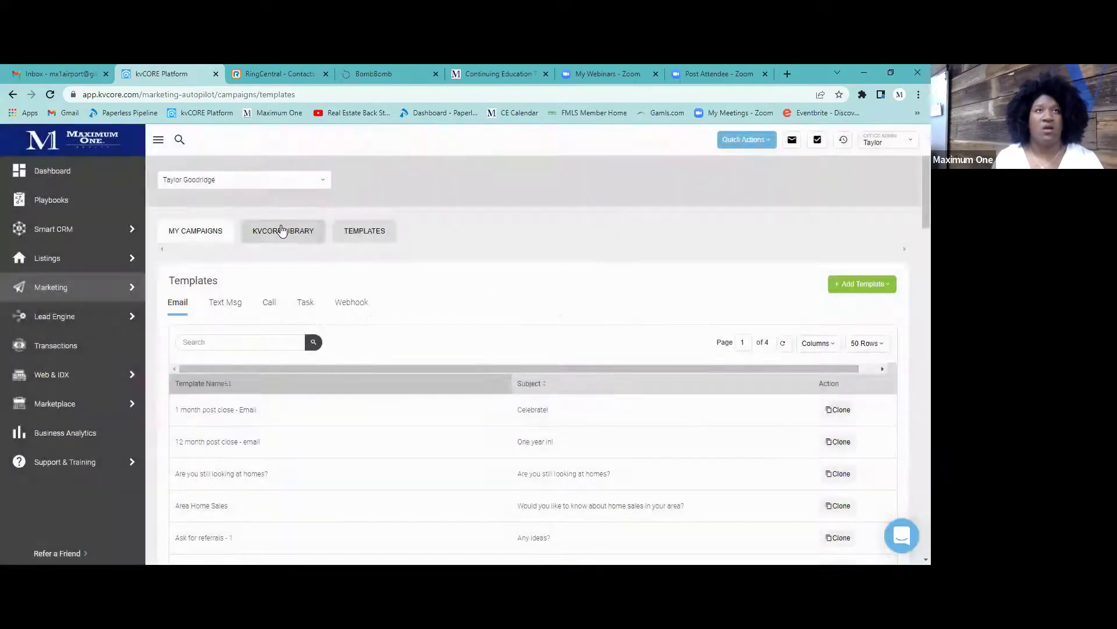
Open the kvCORE Library and browse the system campaigns available to add
left_click(282, 230)
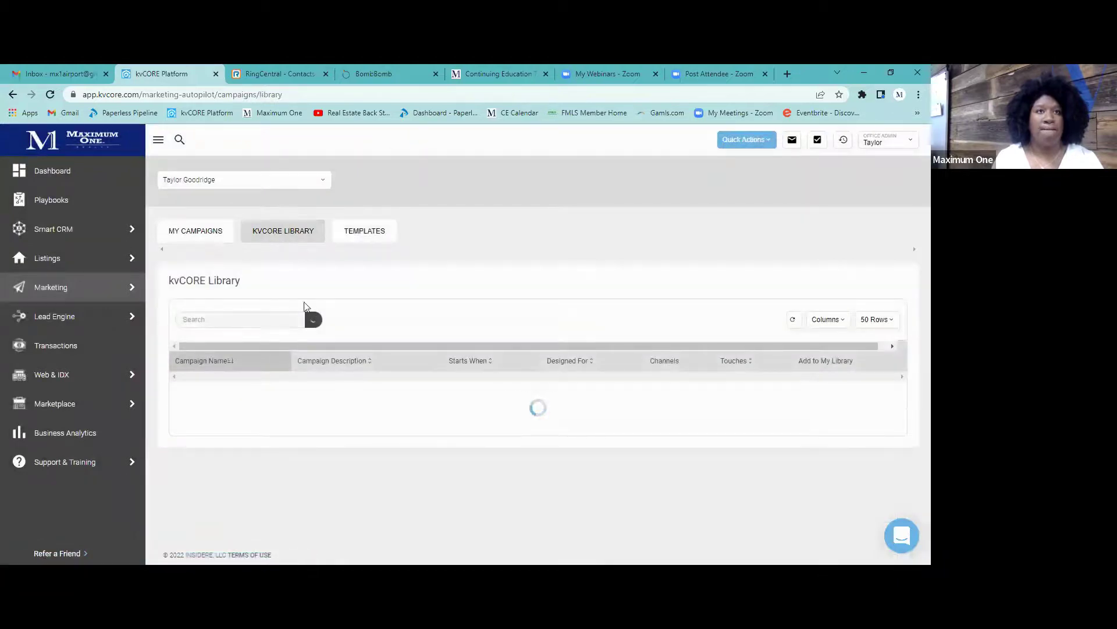
scroll(265, 390, "down", 3)
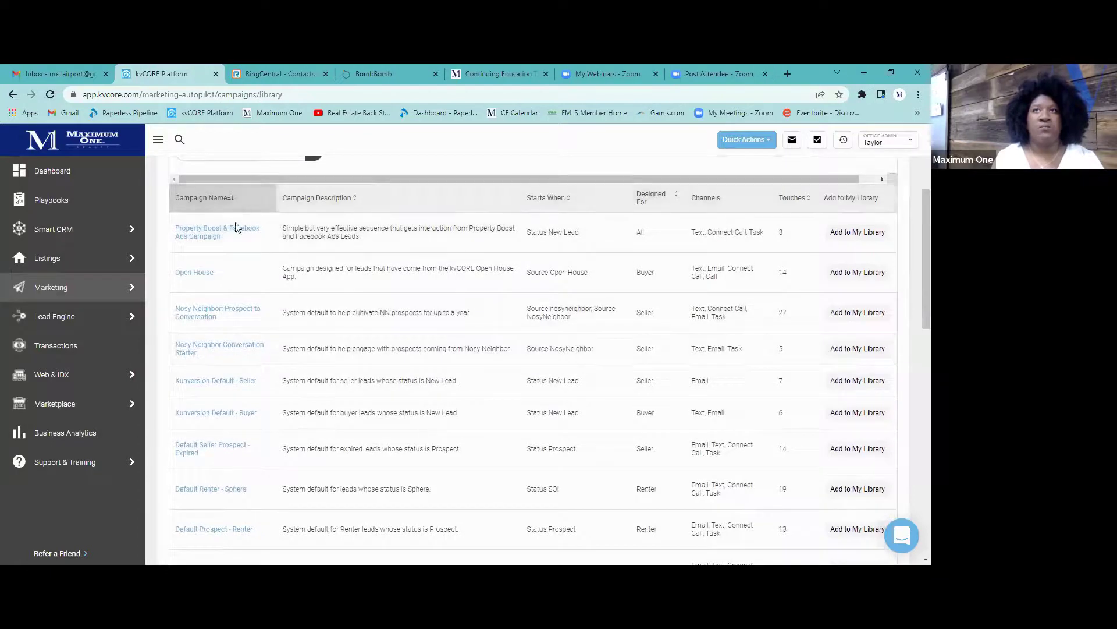
scroll(221, 244, "up", 2)
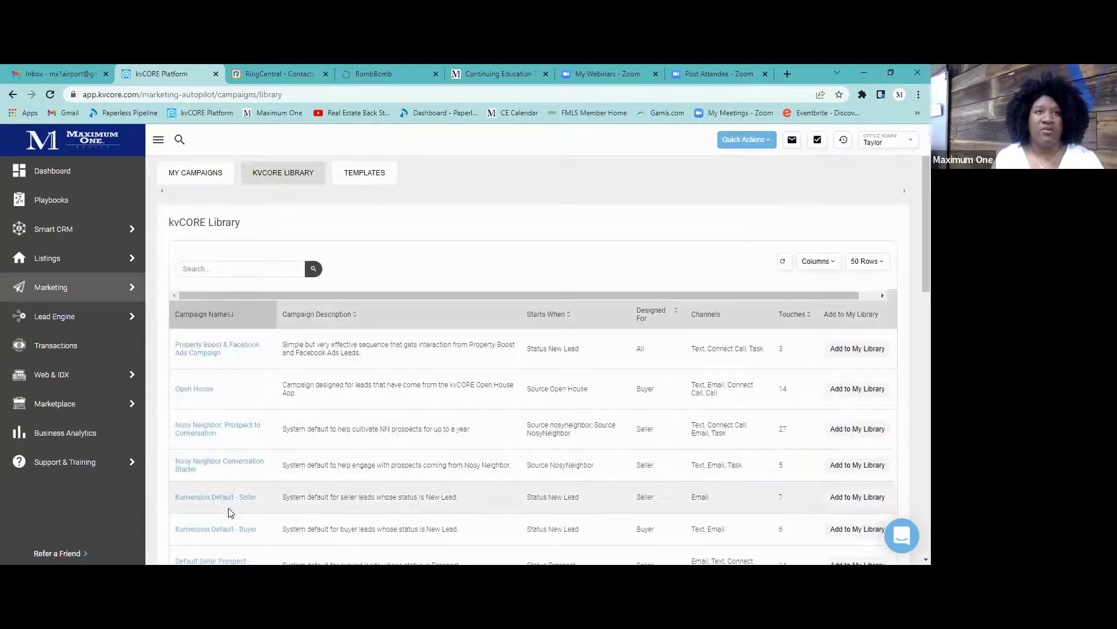
scroll(226, 466, "down", 1)
scroll(221, 349, "down", 2)
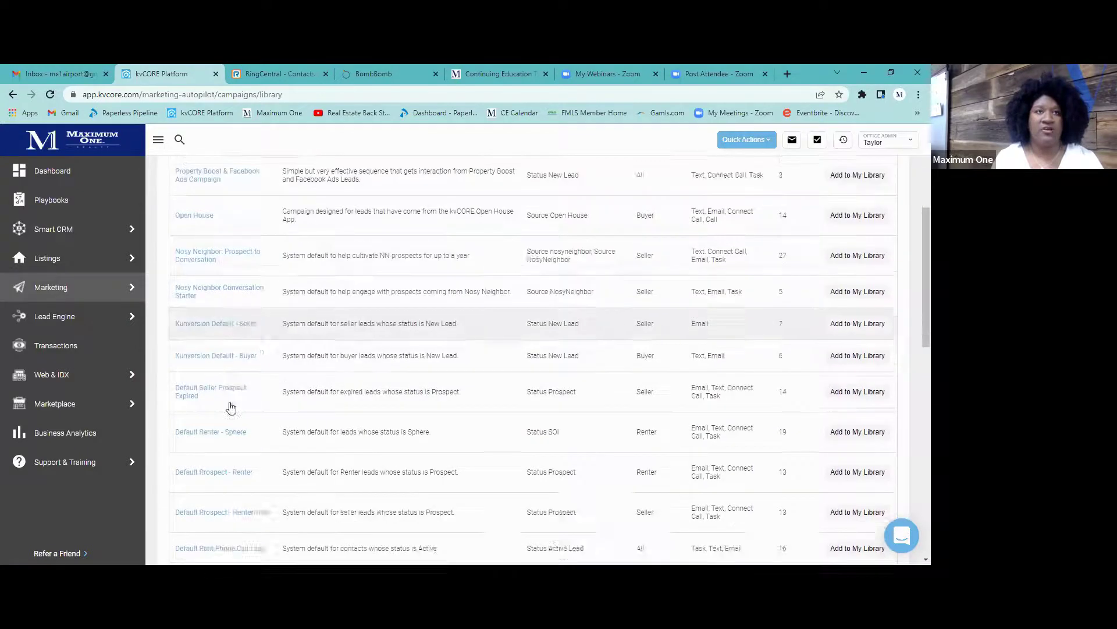
scroll(261, 379, "up", 2)
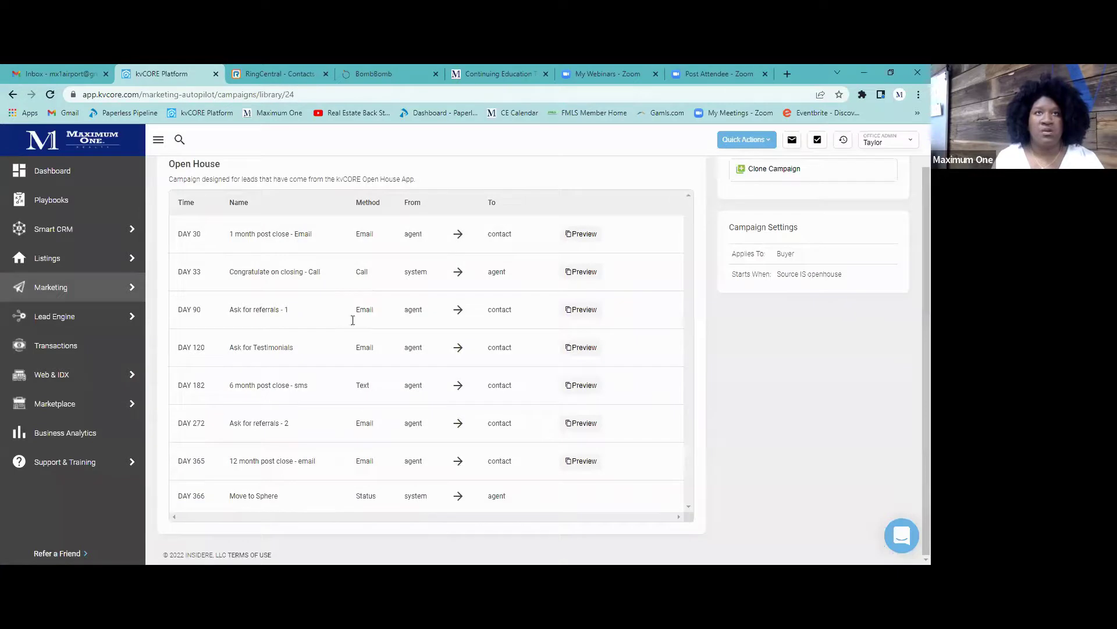
Open the clone form for the library's Open House campaign, examine its trigger settings, discard it and return to the library
scroll(216, 292, "up", 1)
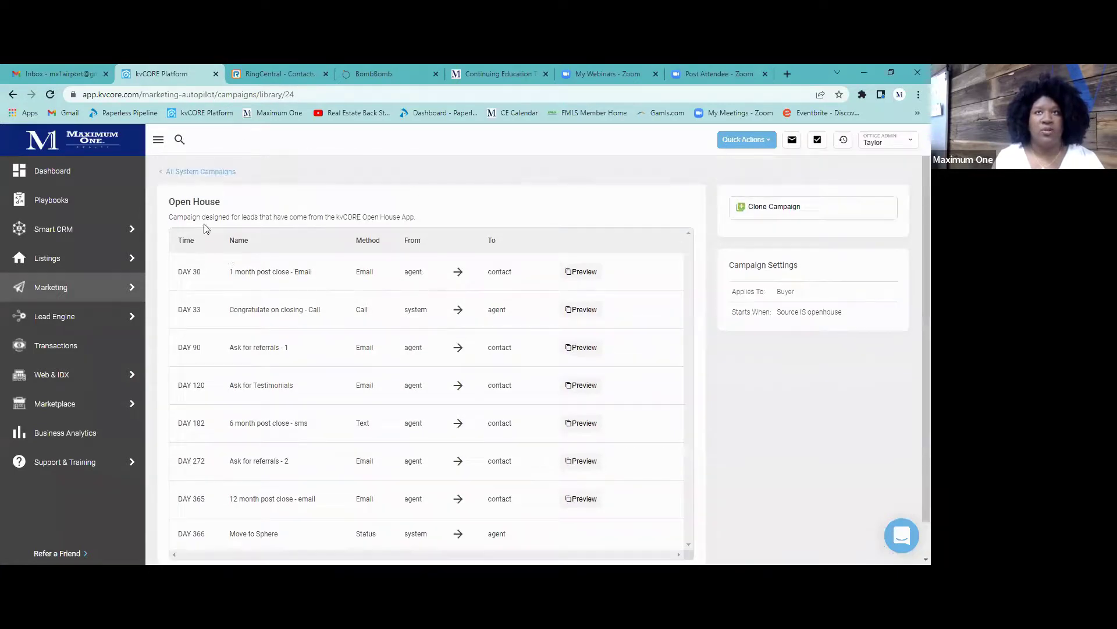
left_click(773, 216)
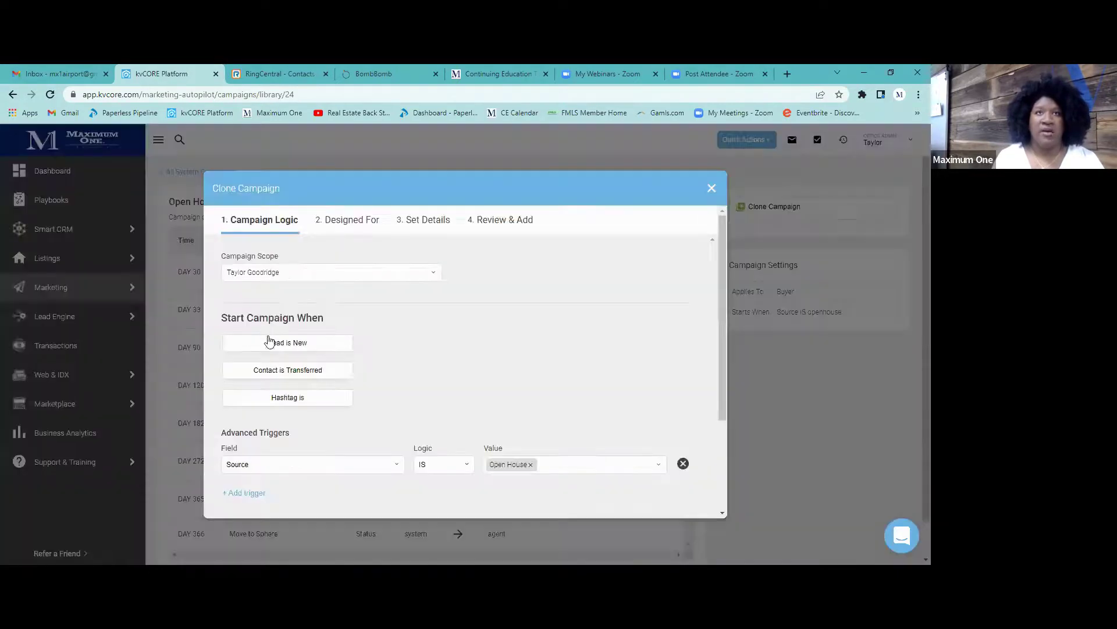
scroll(324, 391, "down", 3)
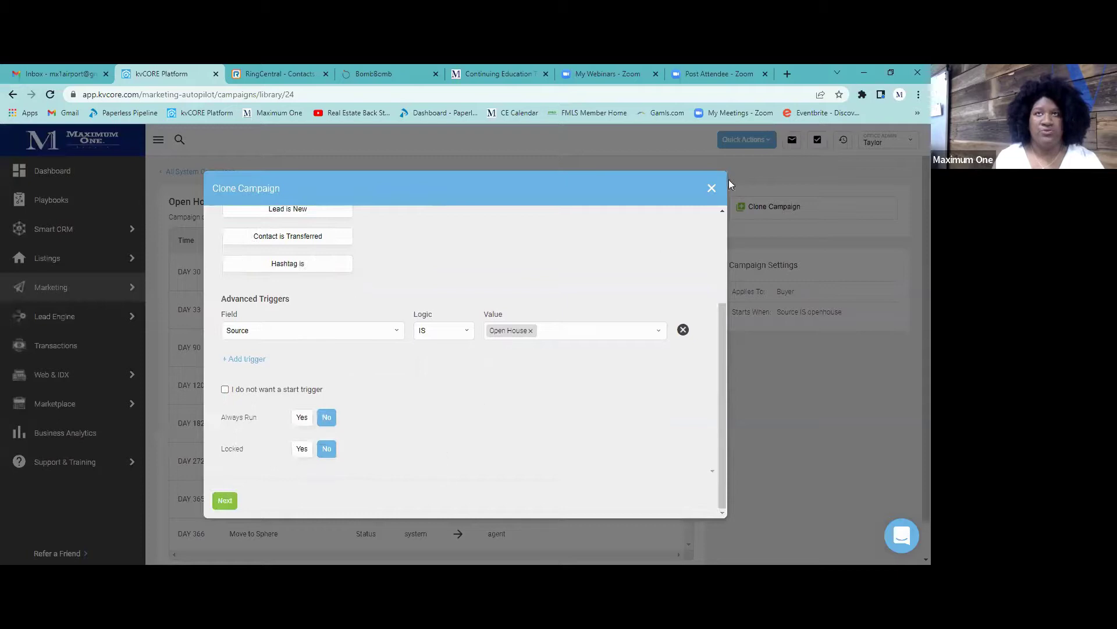
left_click(711, 188)
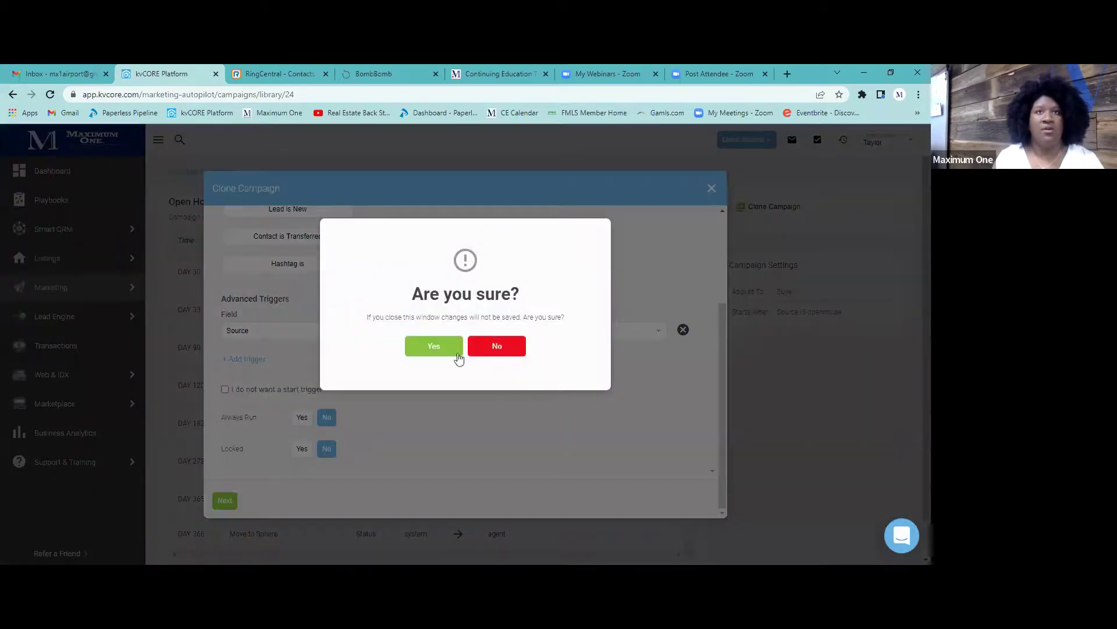
left_click(434, 352)
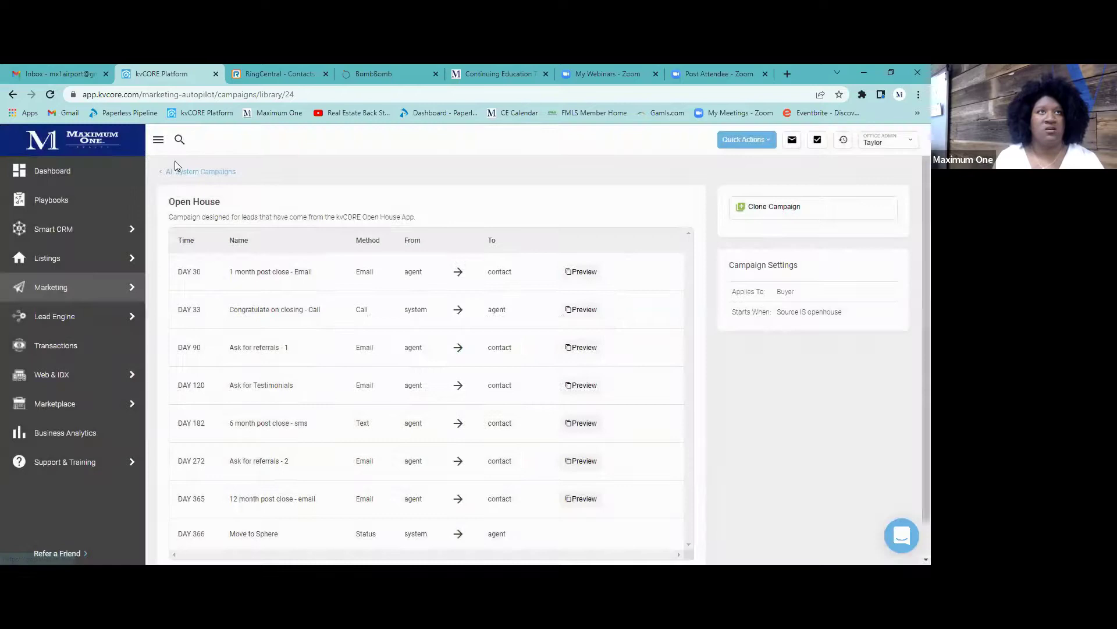
left_click(180, 171)
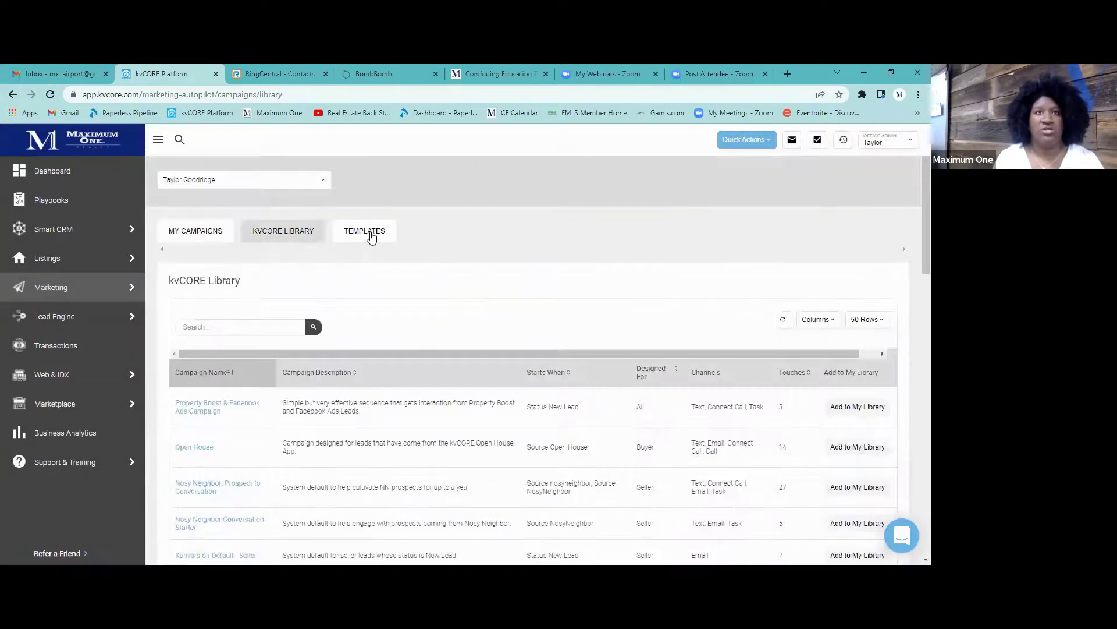
Open a clone of the "12 month post close - email" template from the campaign templates and examine its message content
left_click(371, 237)
scroll(349, 438, "down", 3)
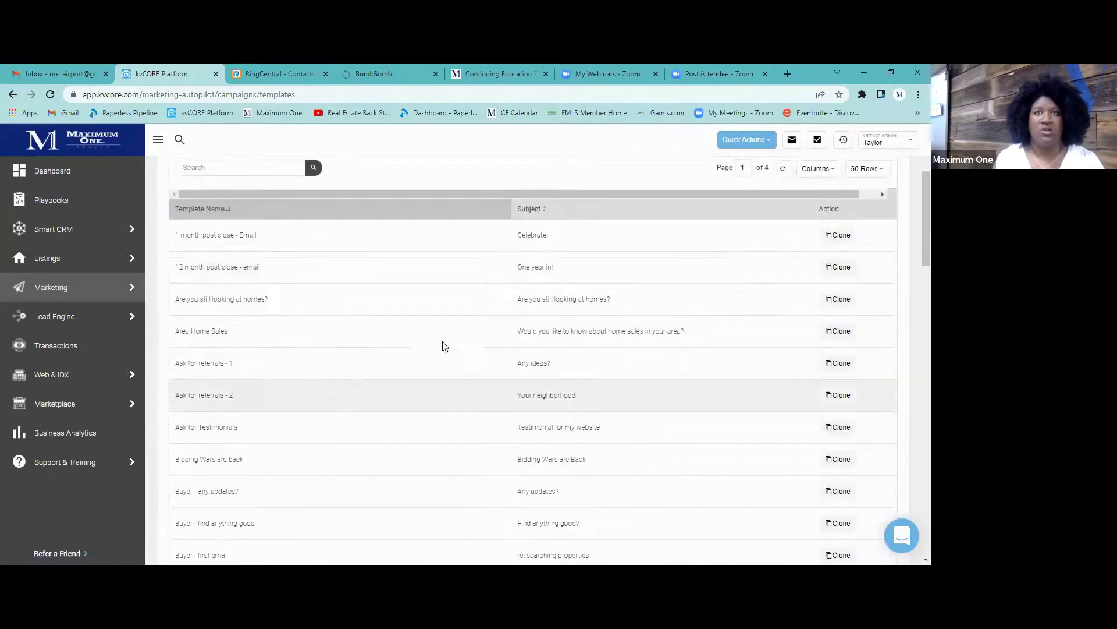
scroll(819, 280, "down", 1)
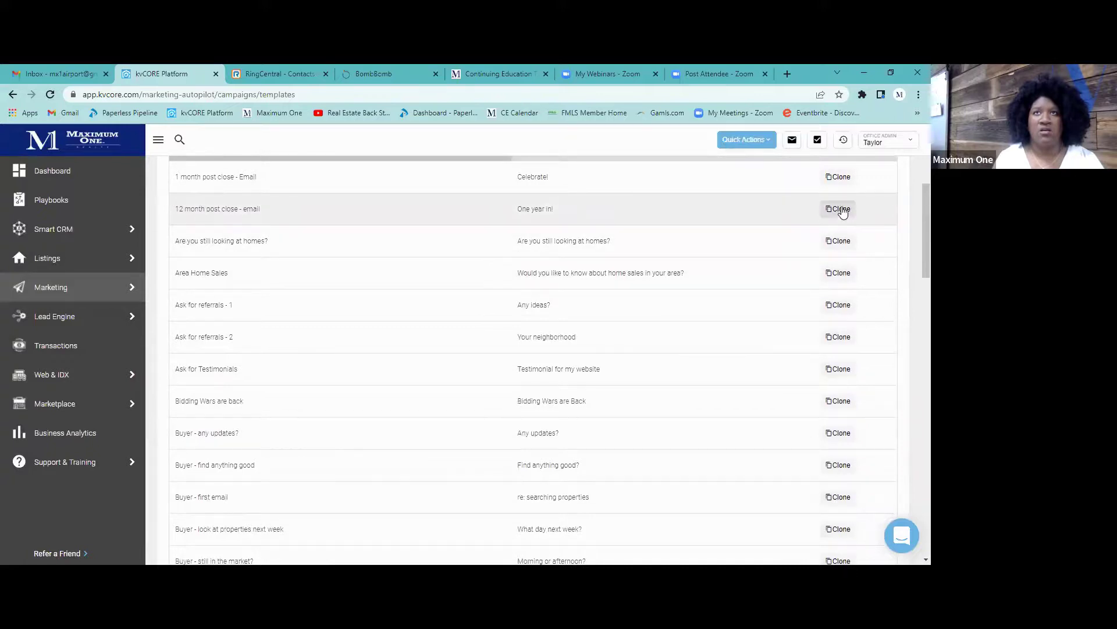
left_click(842, 209)
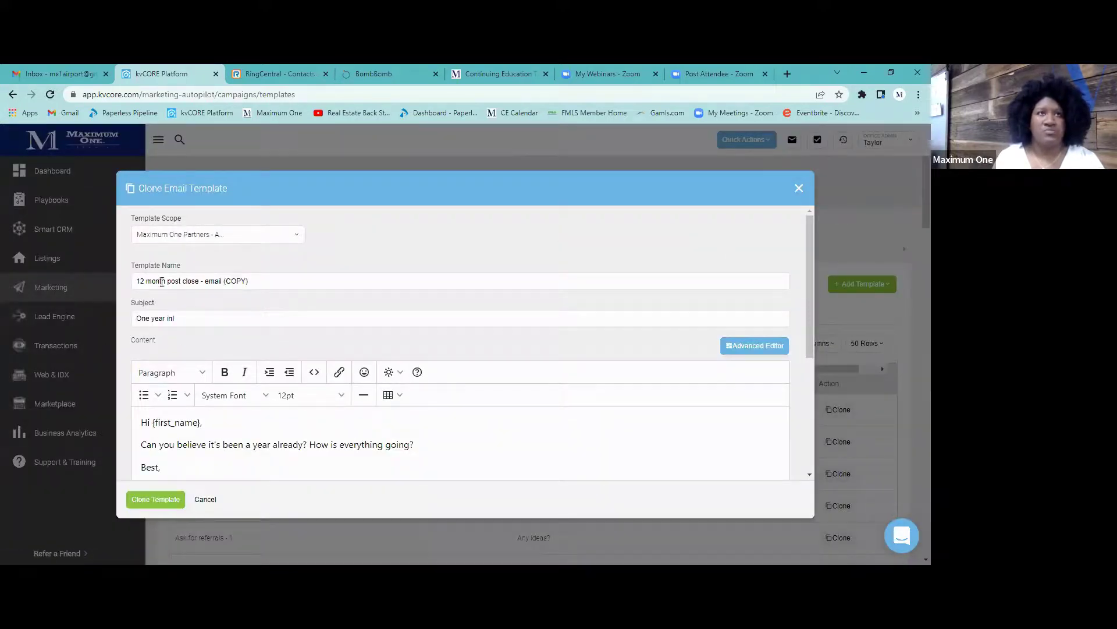
scroll(155, 408, "down", 2)
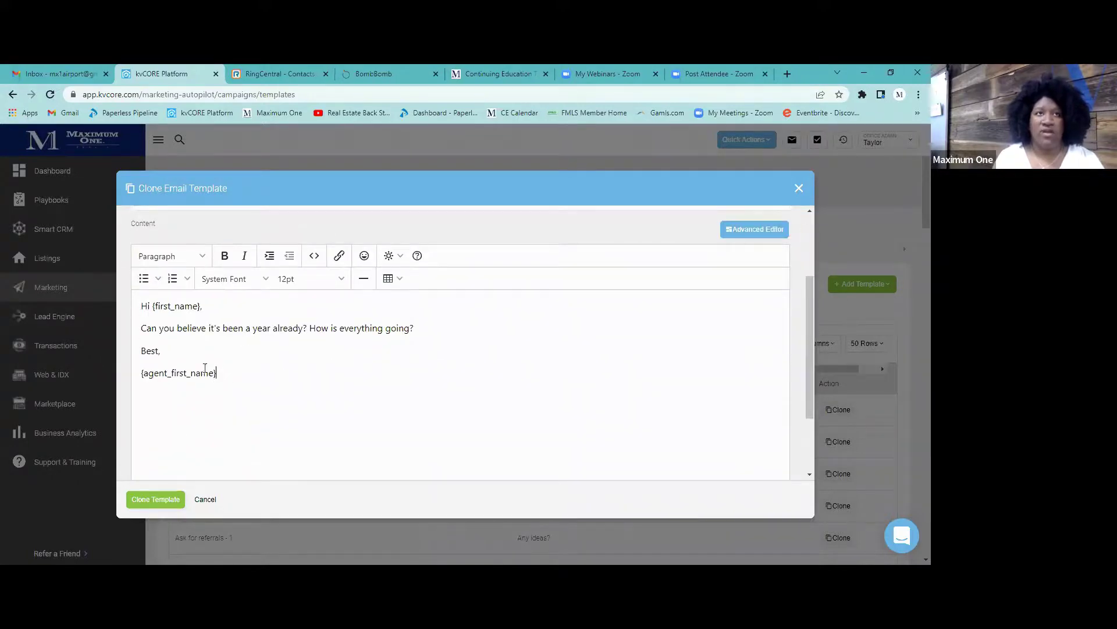
left_click_drag(217, 372, 141, 297)
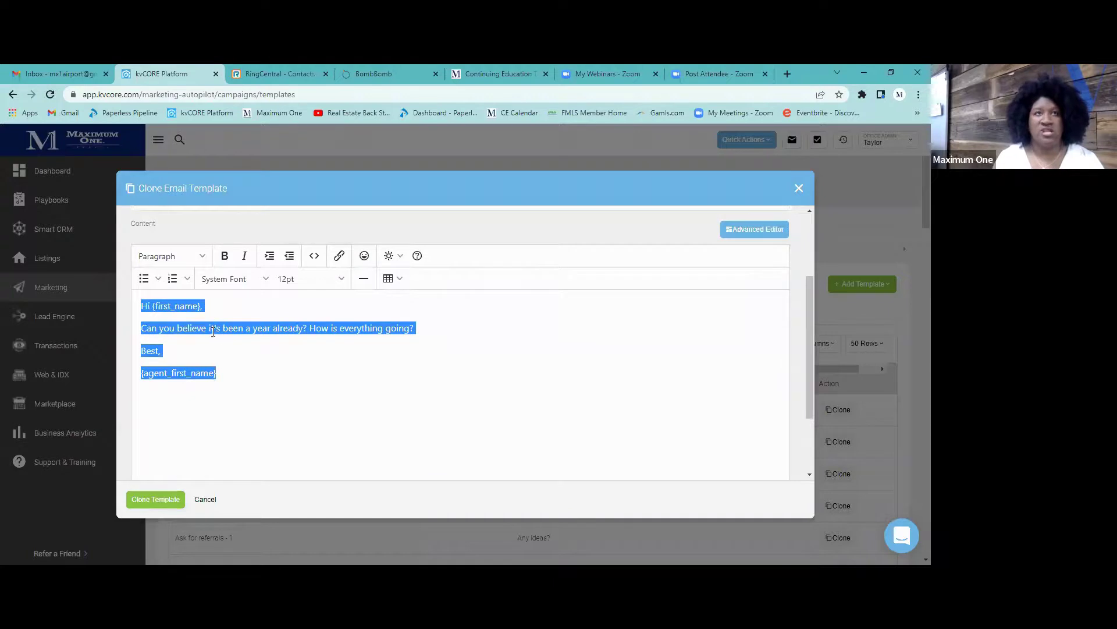
left_click(135, 329)
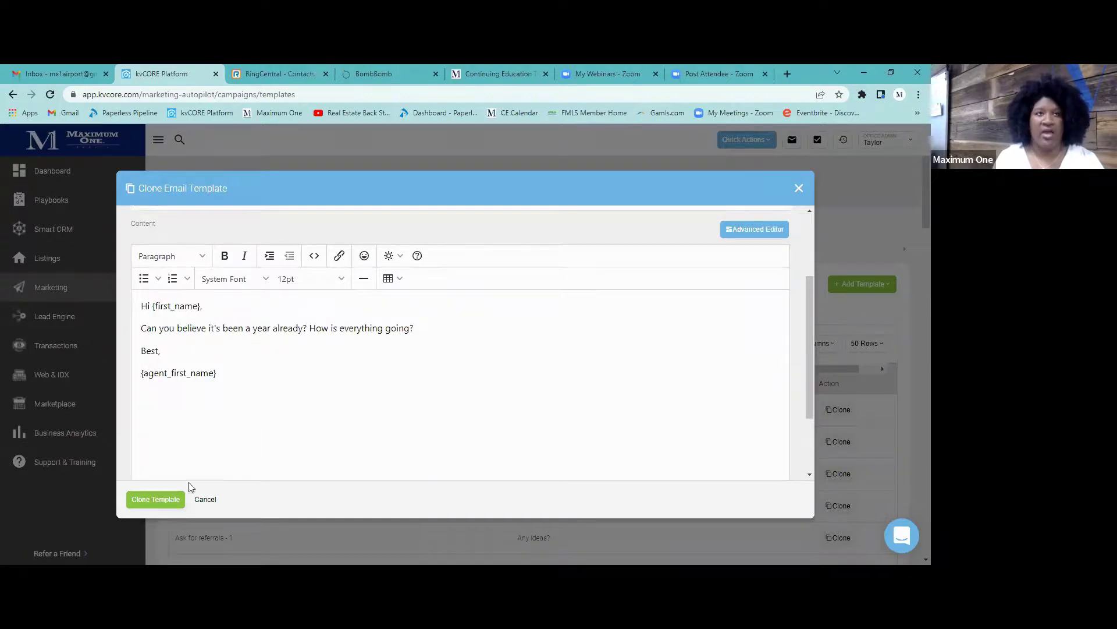
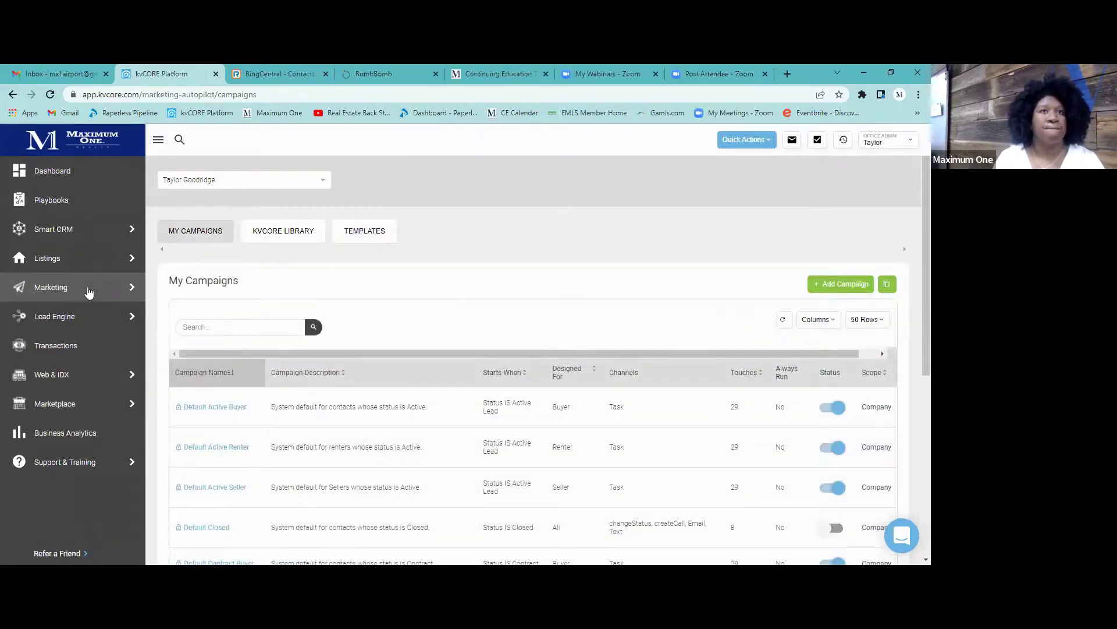
Look through the default campaigns listed in My Campaigns, including their start statuses and channels
scroll(508, 330, "down", 1)
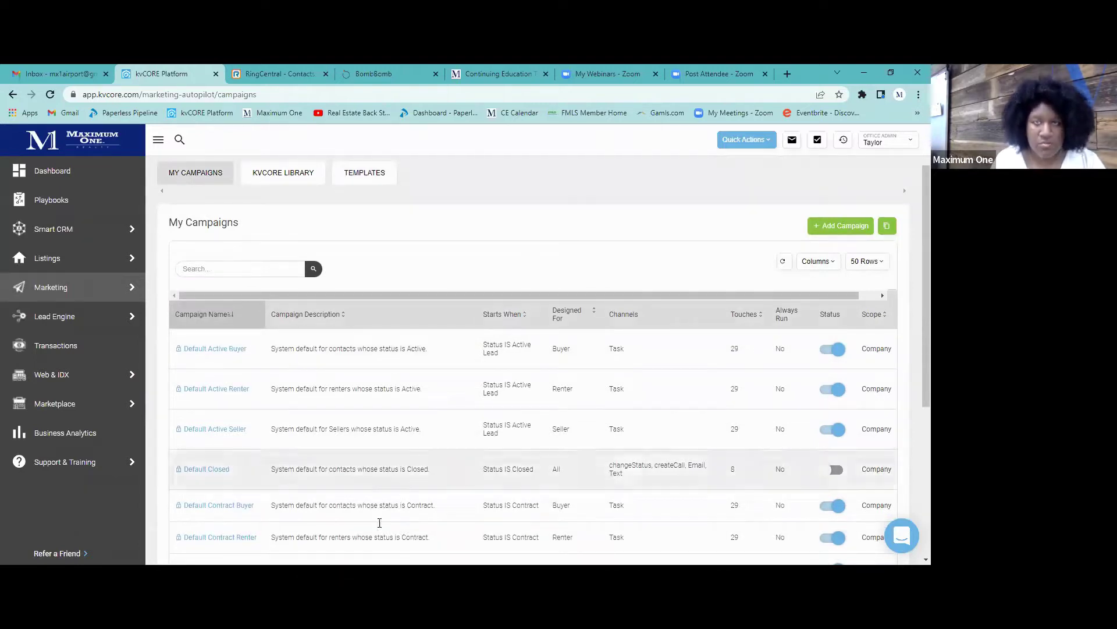
scroll(364, 341, "down", 1)
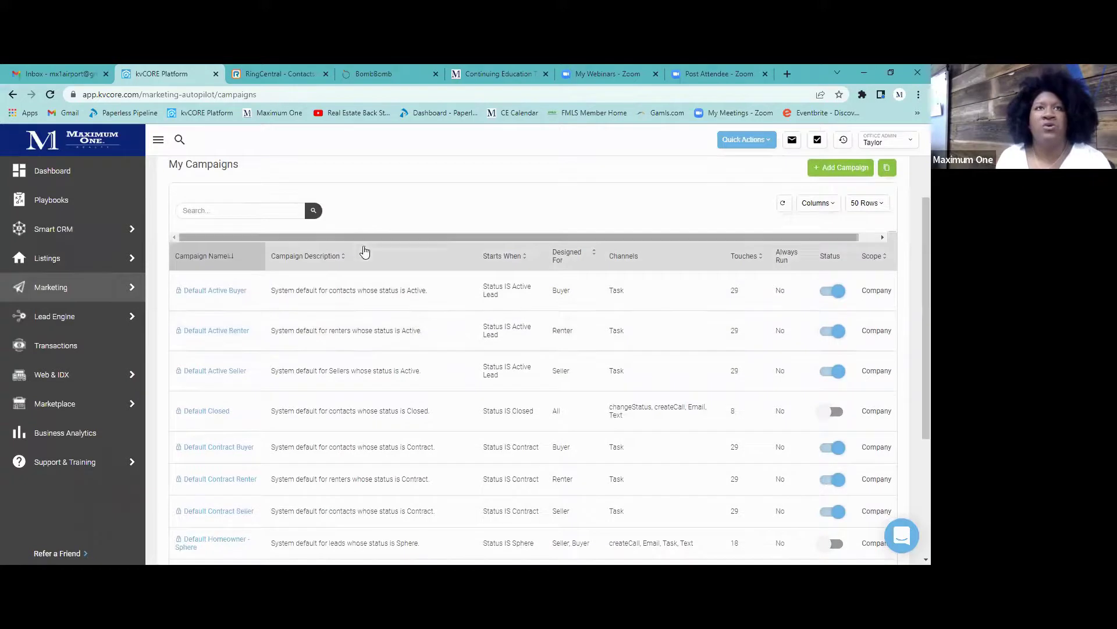
scroll(407, 382, "up", 2)
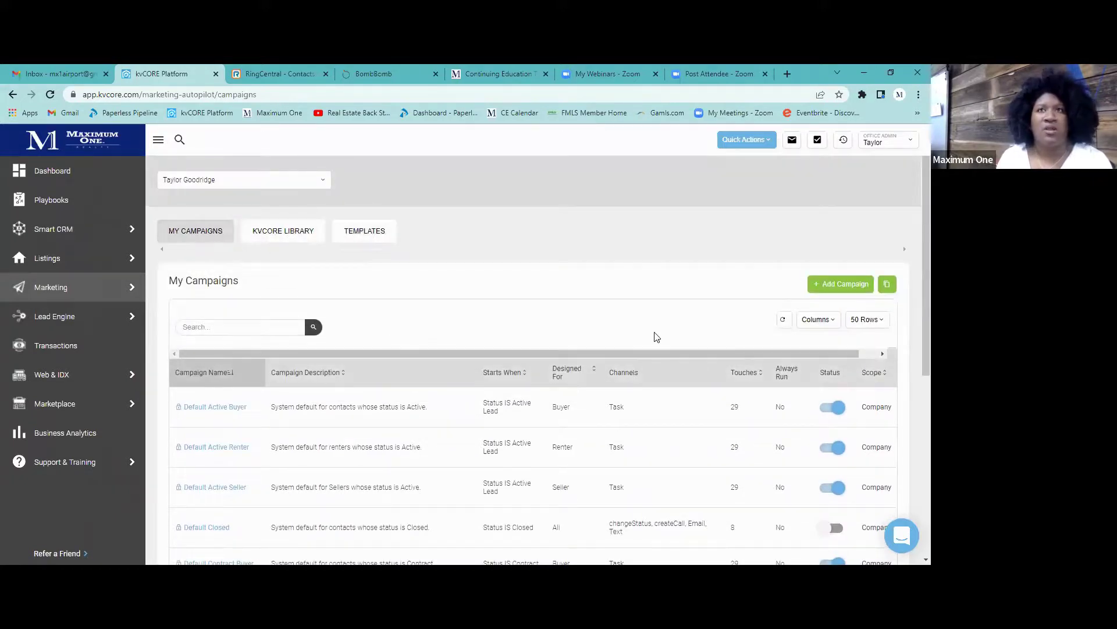
scroll(407, 326, "down", 2)
Show all contacts in the Smart CRM and open the record of the first contact listed
mouse_move(121, 275)
mouse_move(61, 231)
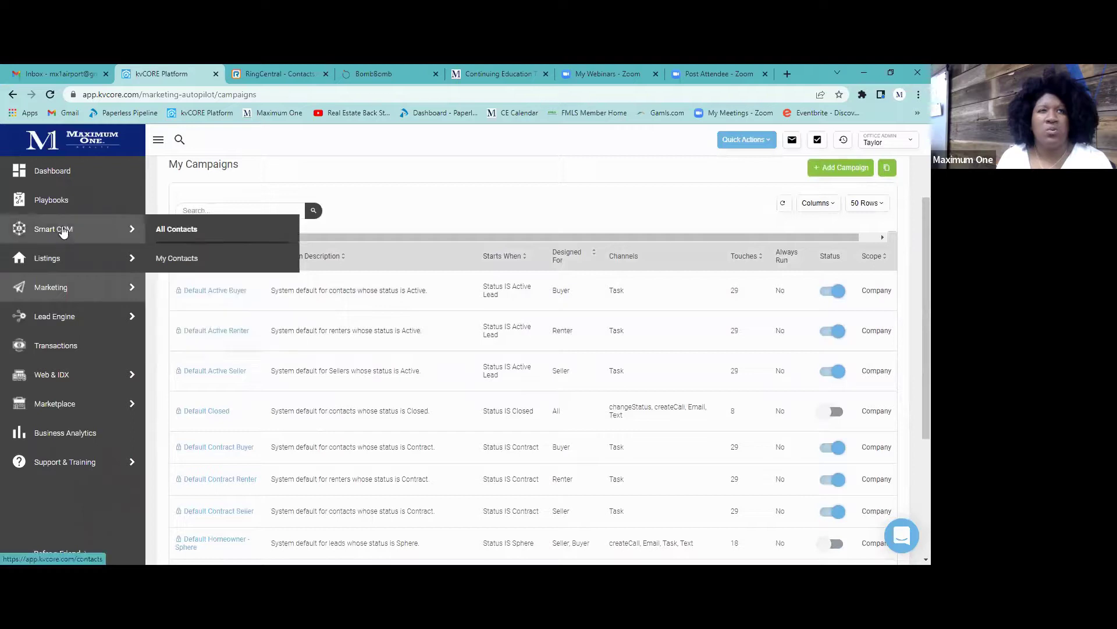
left_click(191, 231)
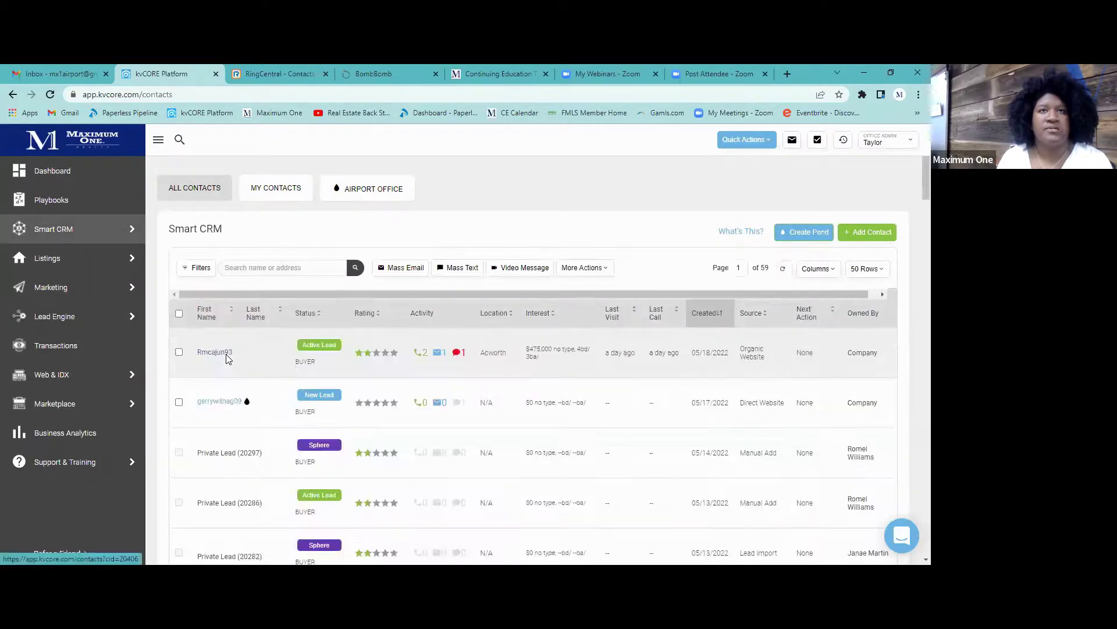
left_click(225, 350)
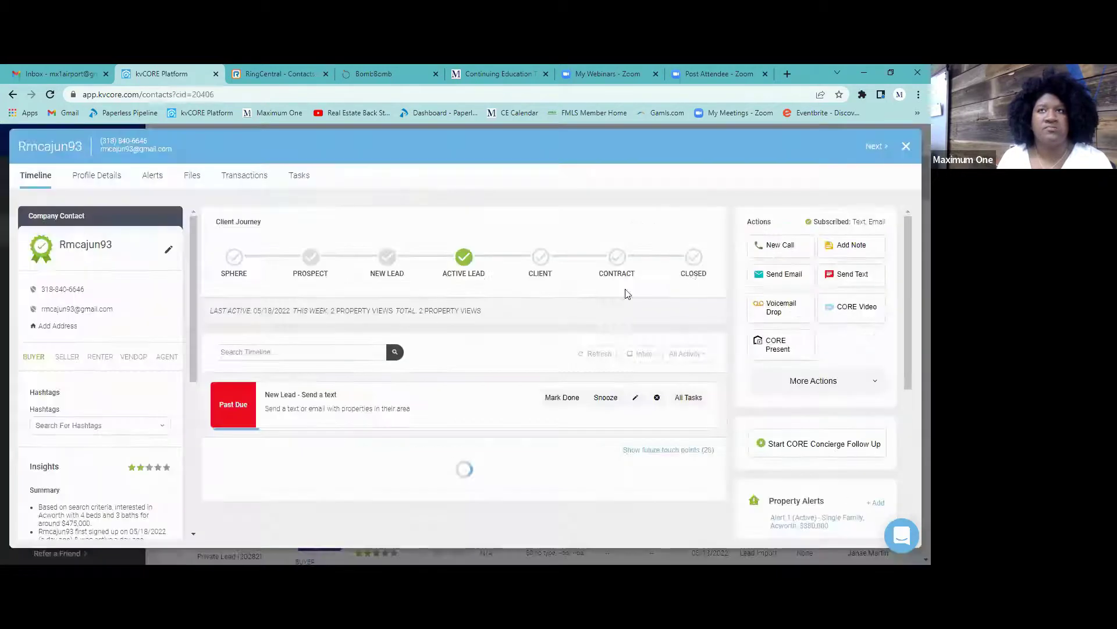
Start an email to the contact, view the template choices, and discard the email
left_click(765, 276)
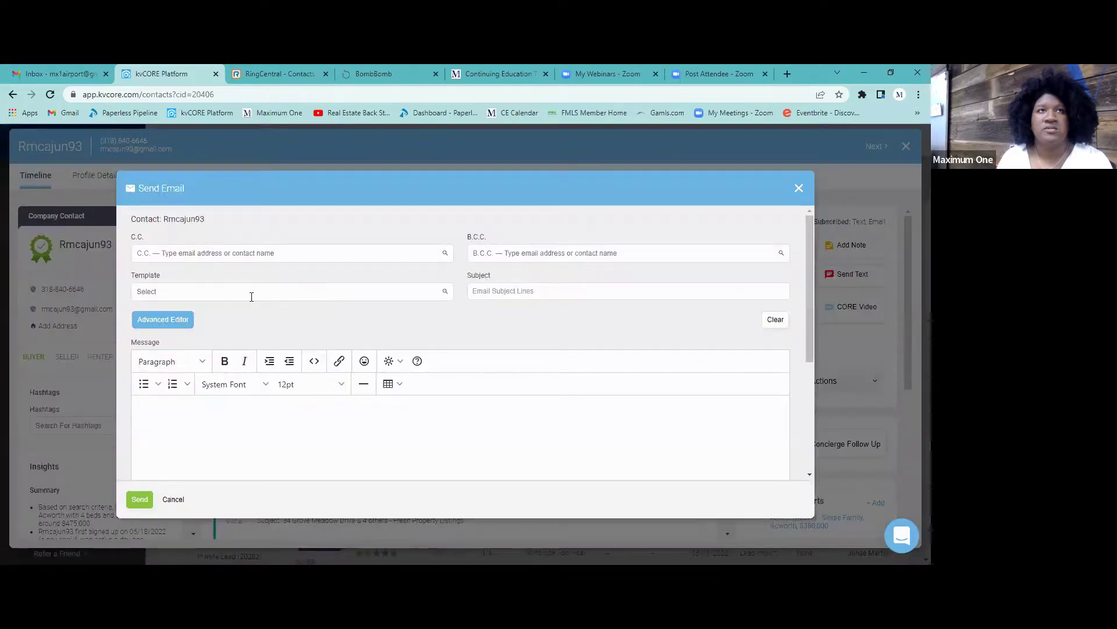
left_click(253, 294)
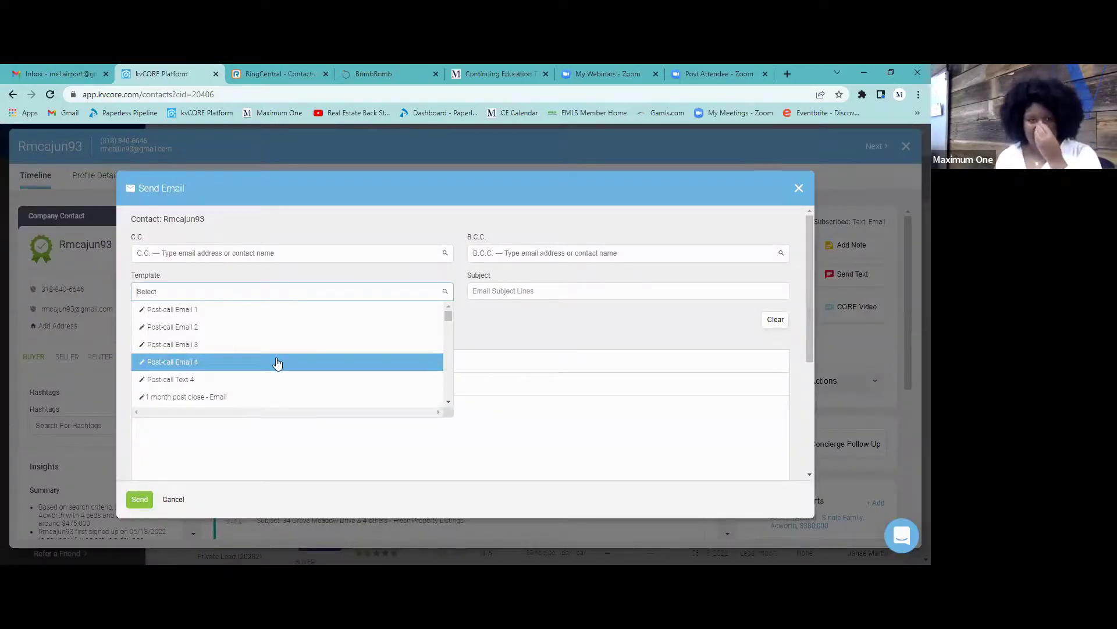
left_click(799, 188)
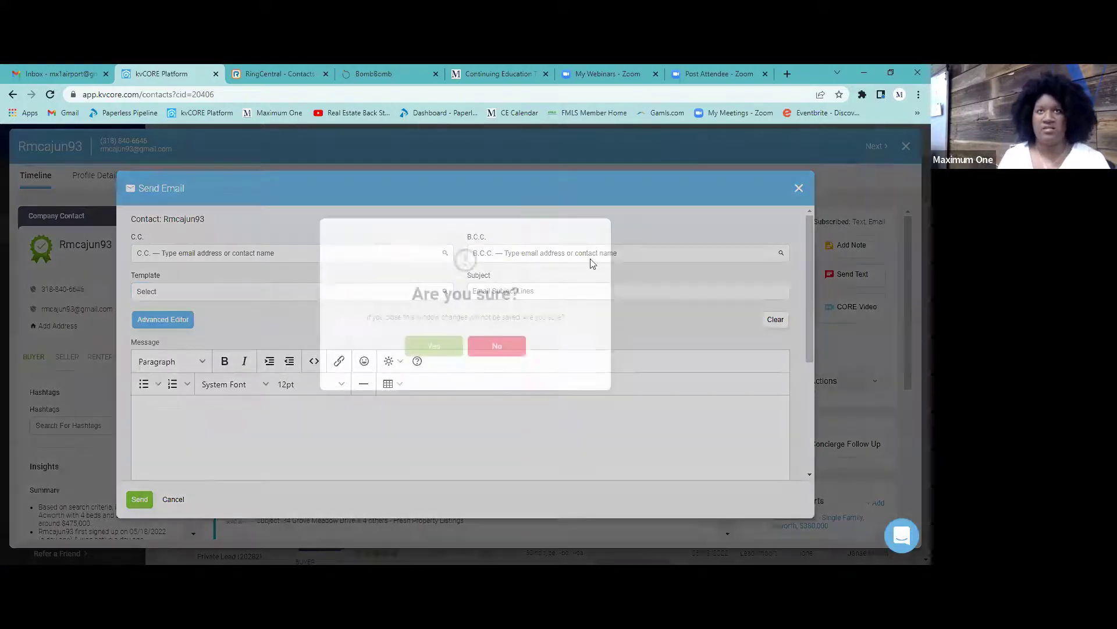
left_click(437, 350)
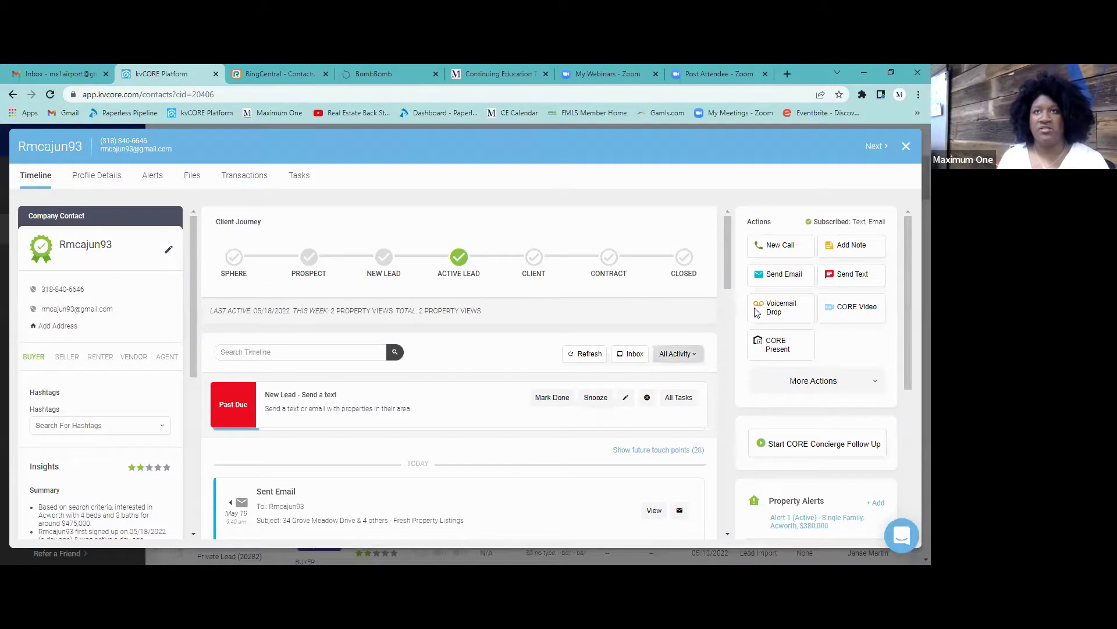
Browse the templates through the Holiday ones in a new email to the contact, discard it and close the contact record
left_click(791, 277)
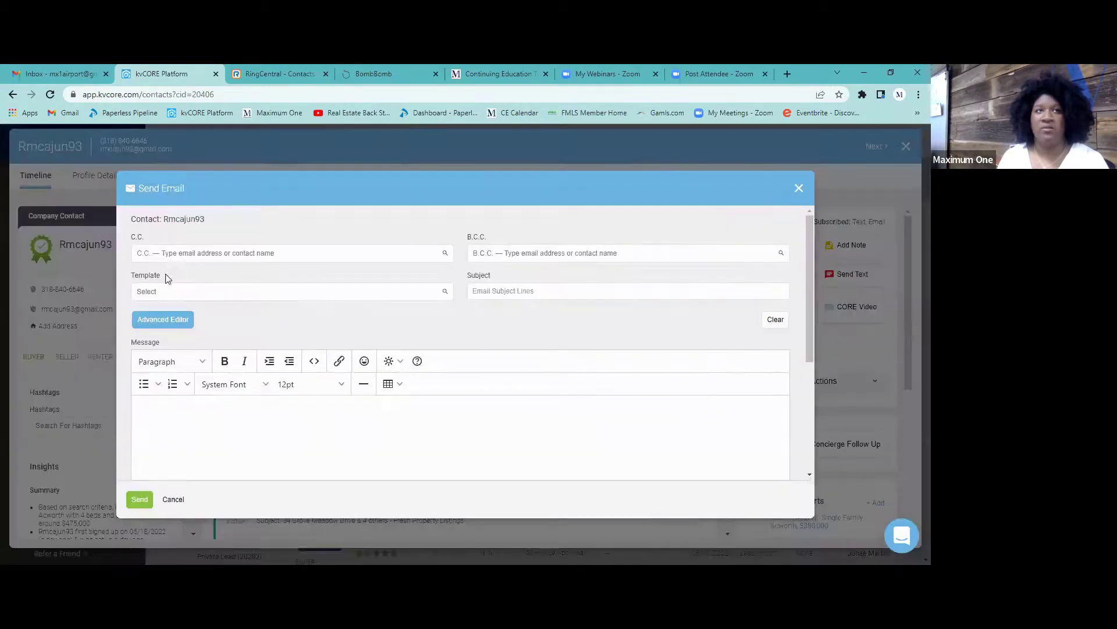
left_click(166, 292)
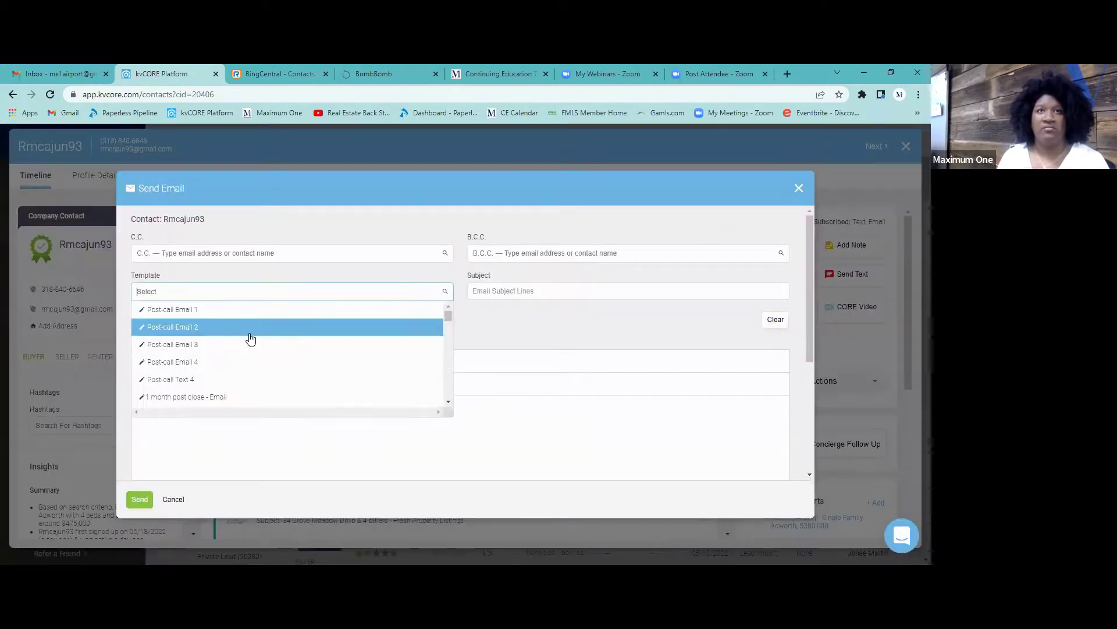
scroll(251, 338, "down", 6)
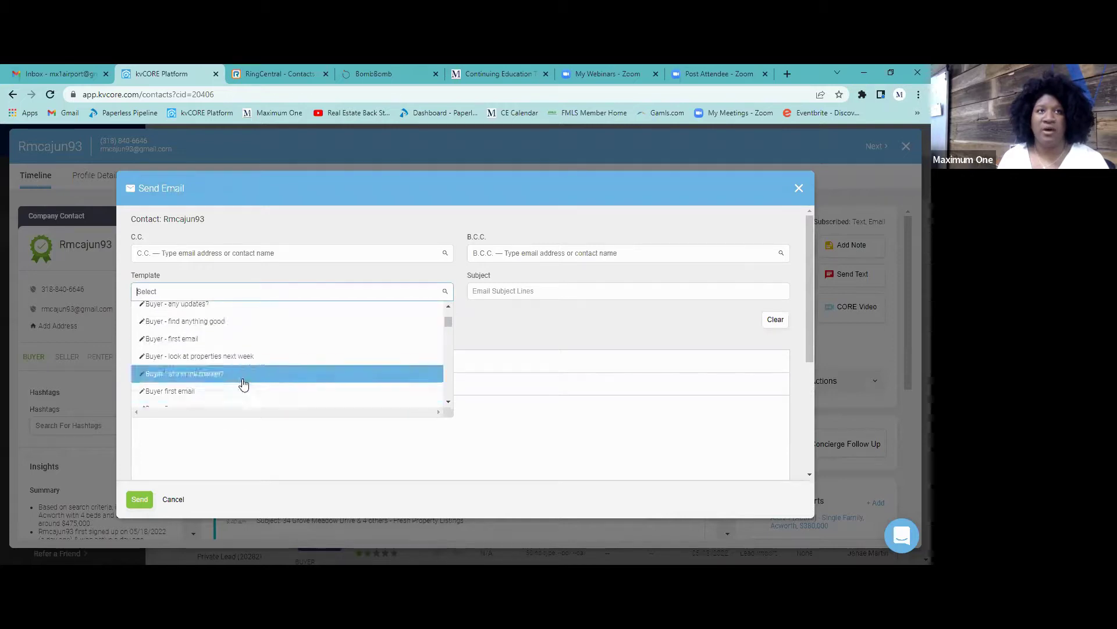
scroll(243, 384, "up", 3)
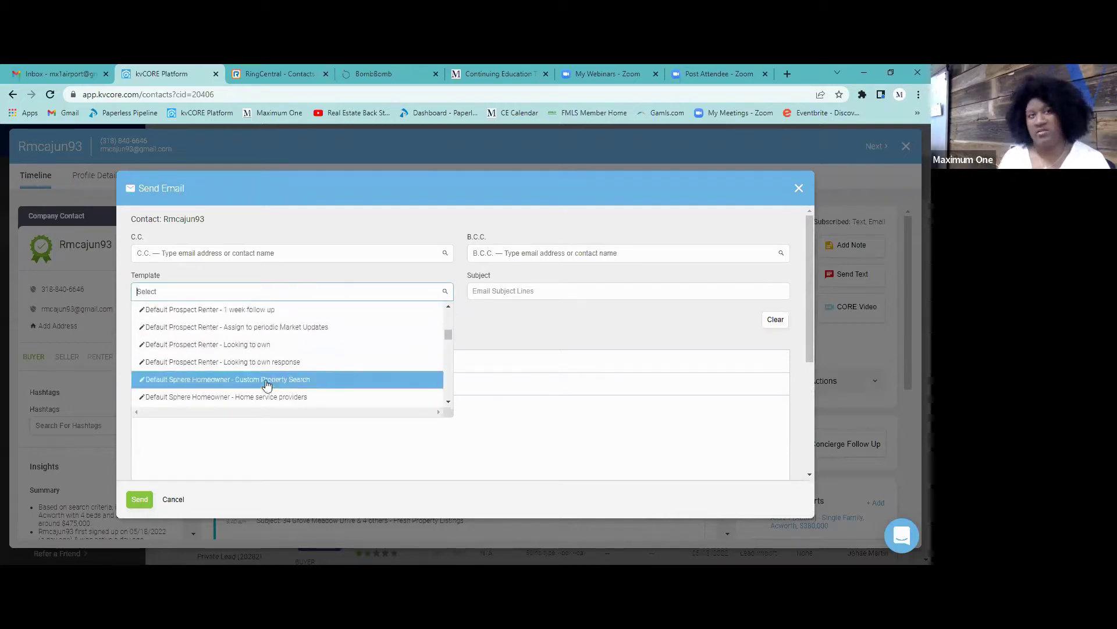
scroll(233, 350, "up", 5)
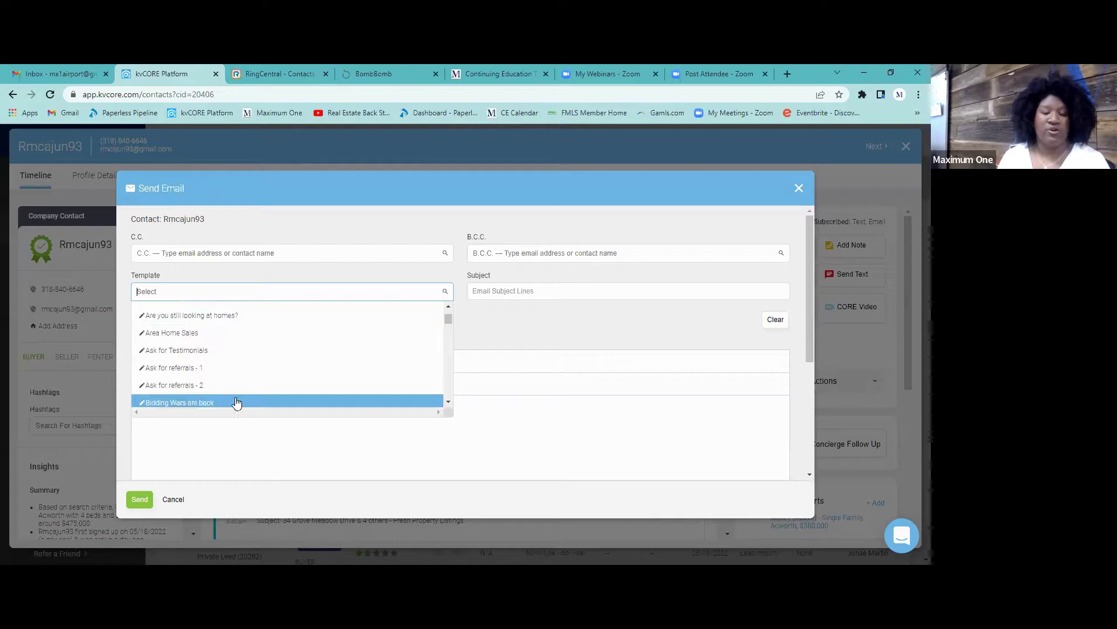
scroll(187, 367, "down", 5)
scroll(189, 379, "down", 3)
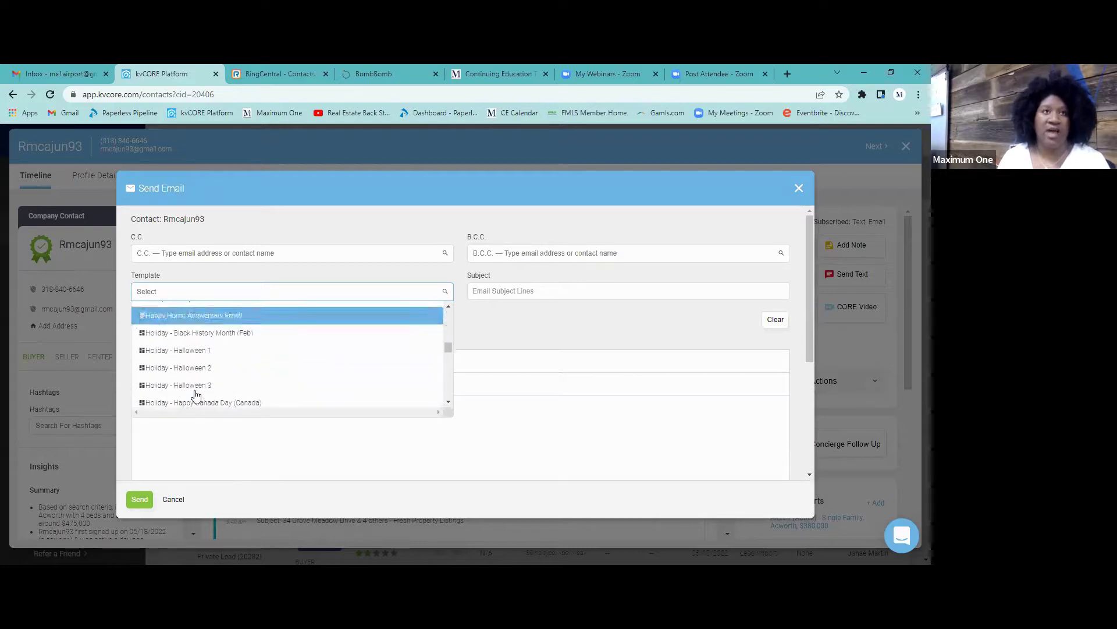
left_click(805, 188)
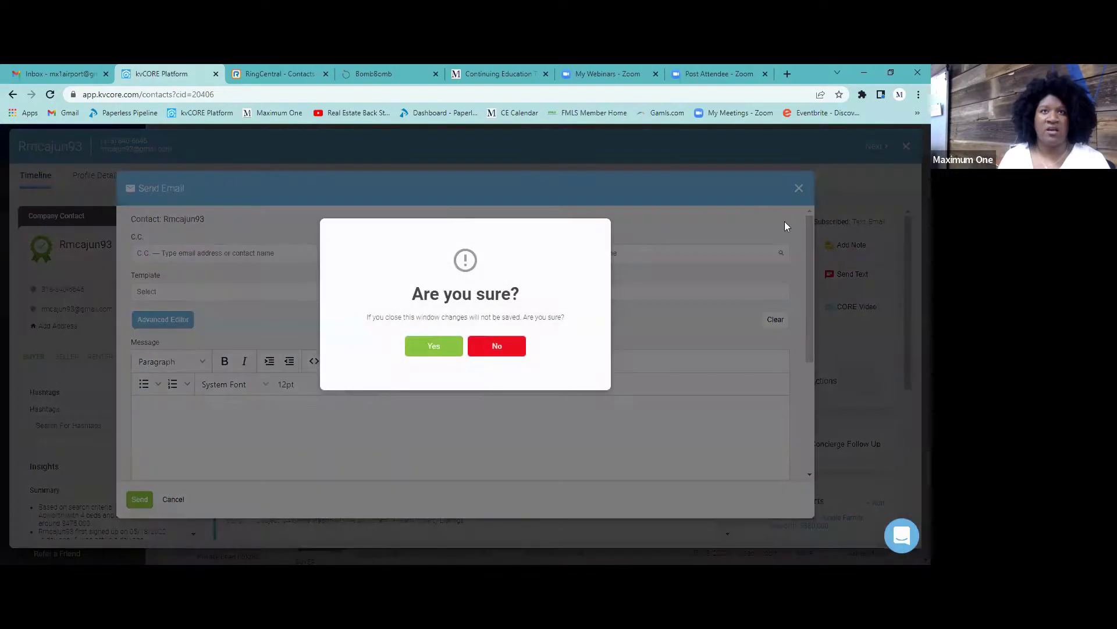
key("Return")
left_click(907, 147)
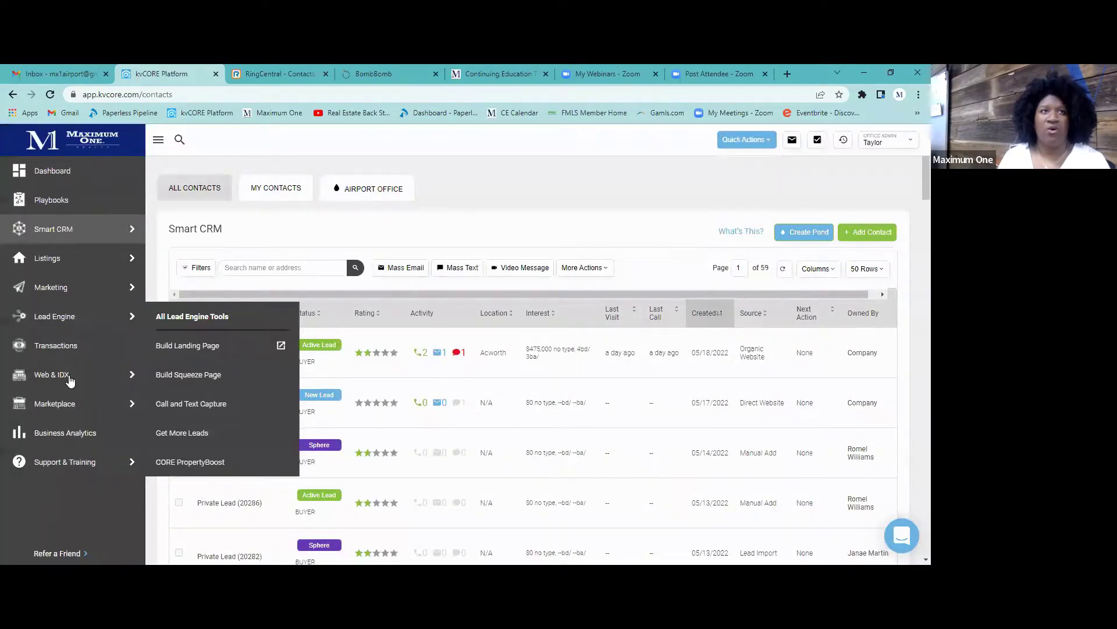
Return to the campaign templates and look through the list of email templates available to clone
mouse_move(99, 384)
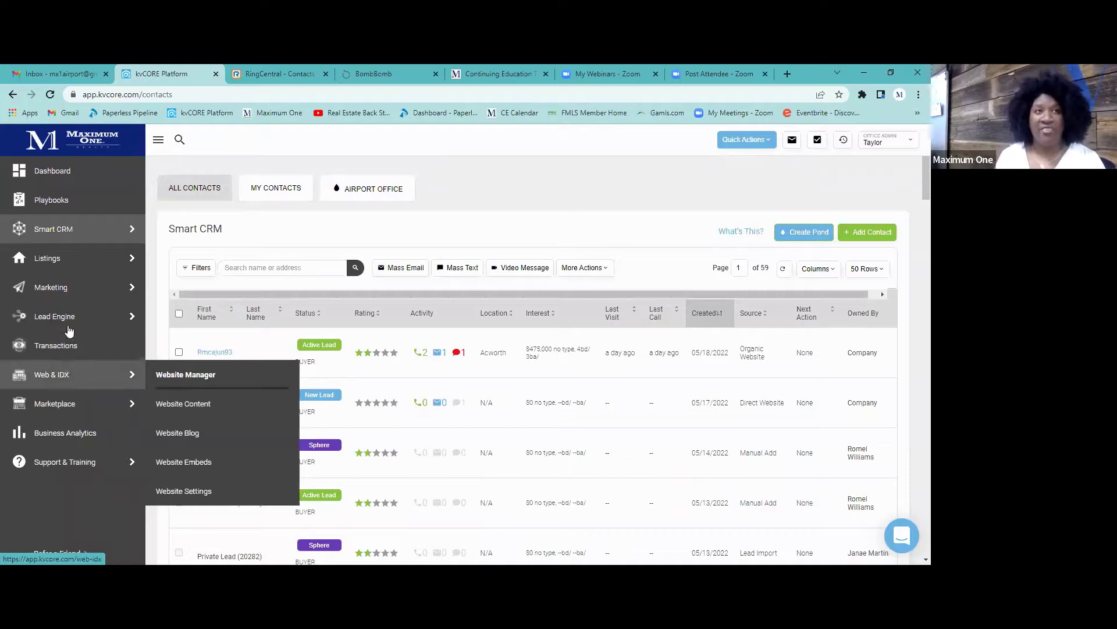
mouse_move(67, 327)
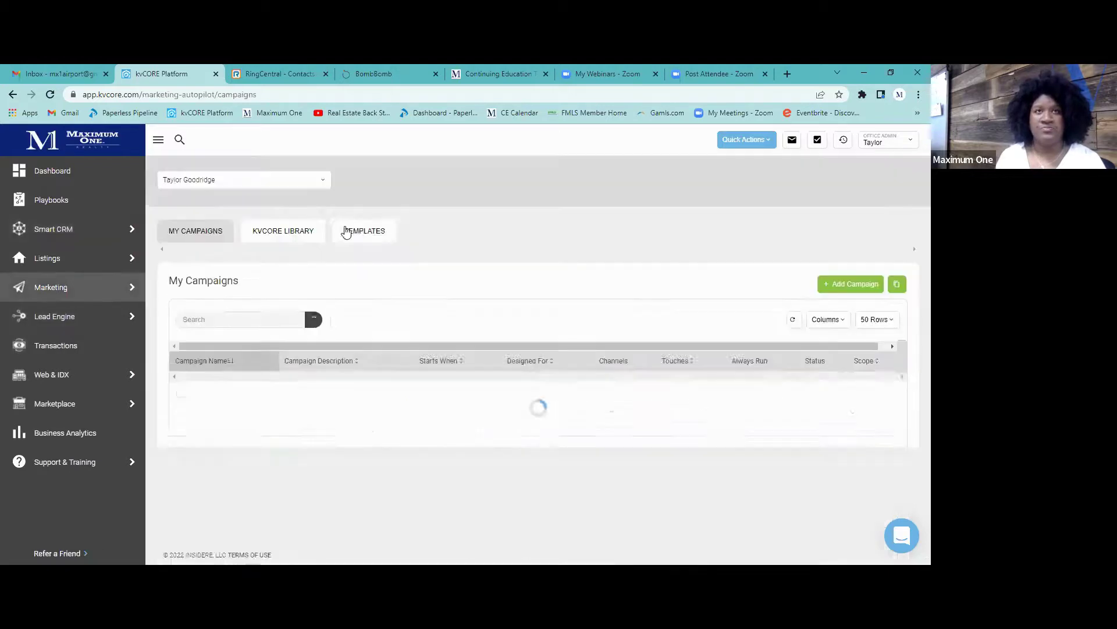
left_click(364, 230)
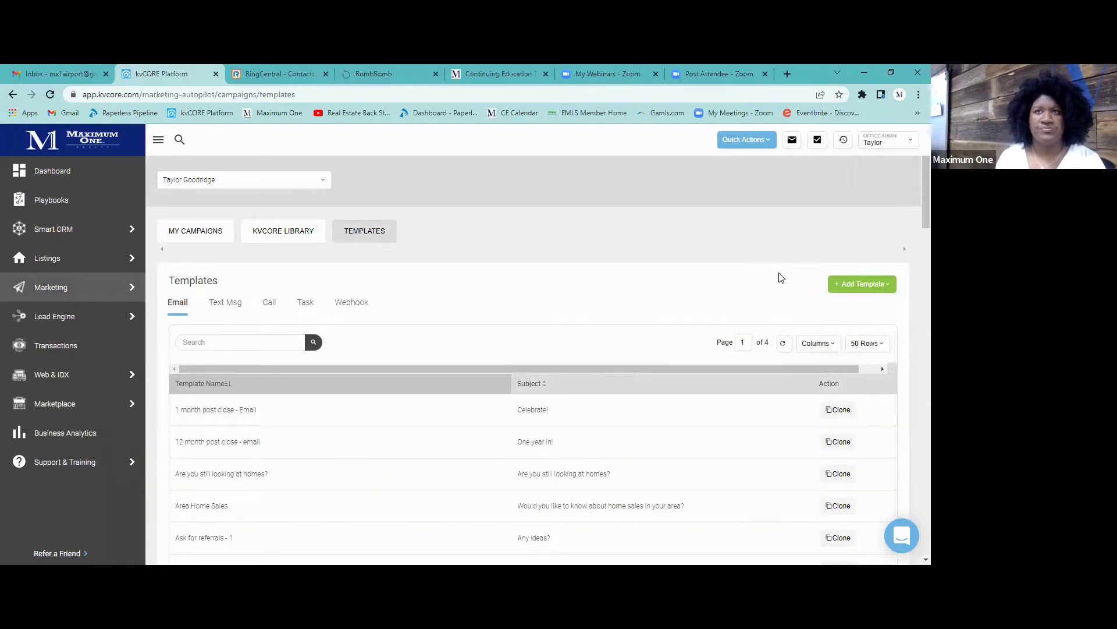
scroll(778, 280, "down", 2)
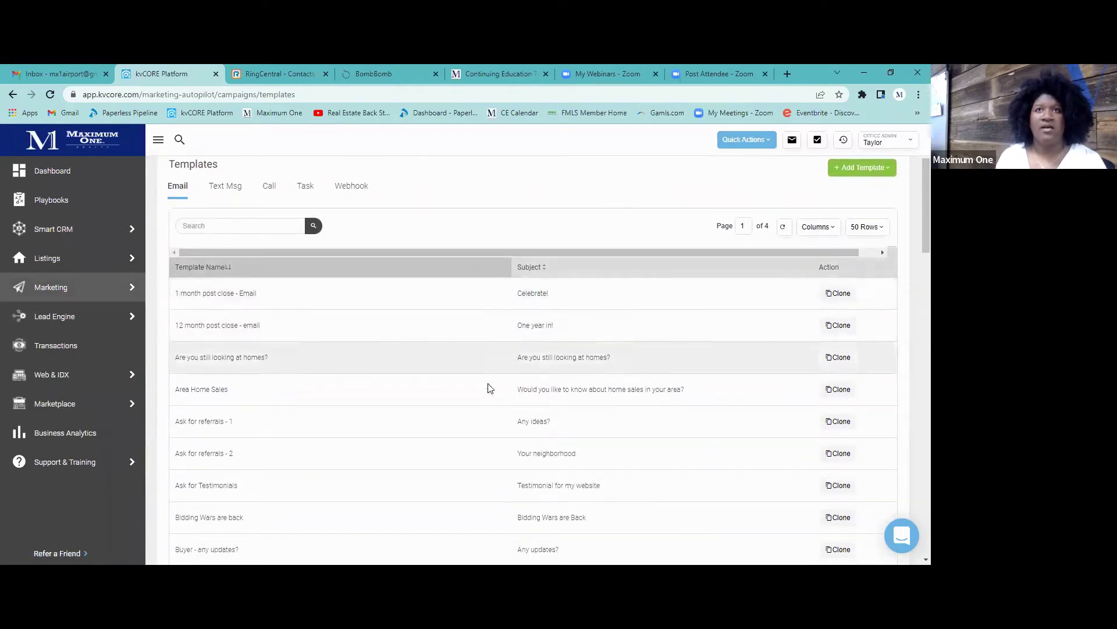
scroll(444, 180, "down", 5)
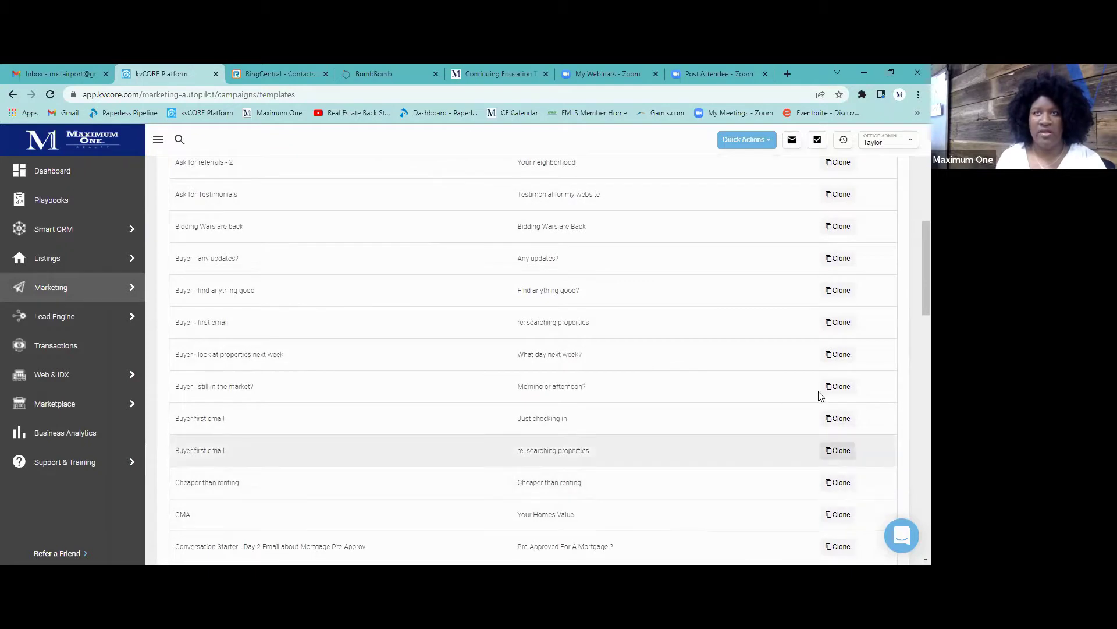
scroll(709, 279, "up", 5)
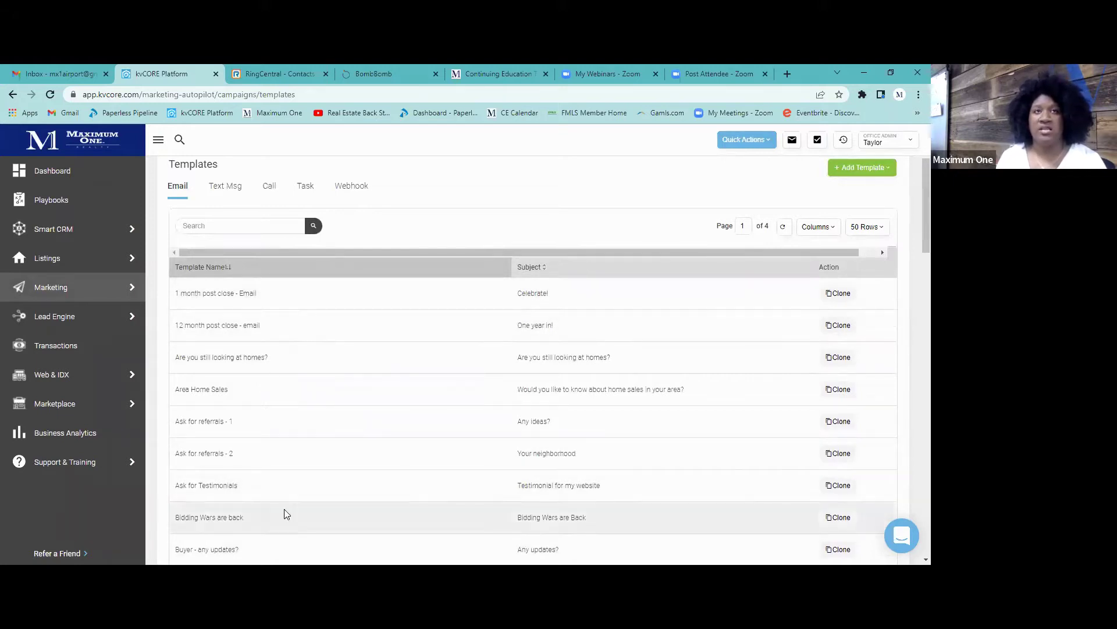
scroll(284, 508, "up", 2)
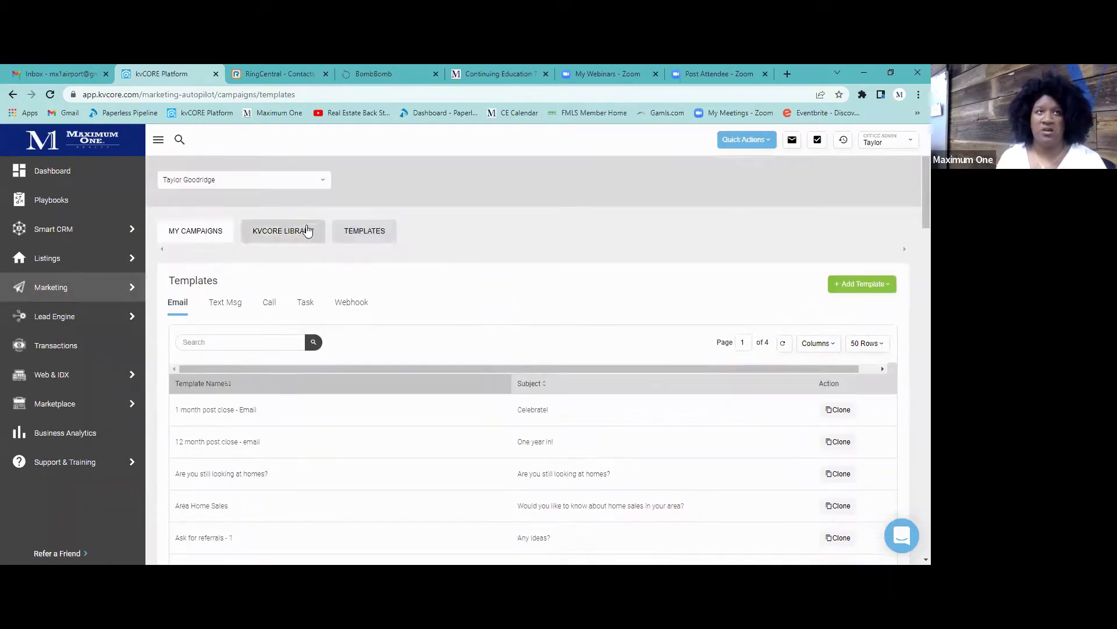
Open the kvCORE Library, go back to My Campaigns, and review the list down to the Property Boost & Facebook Ads Campaign
left_click(305, 230)
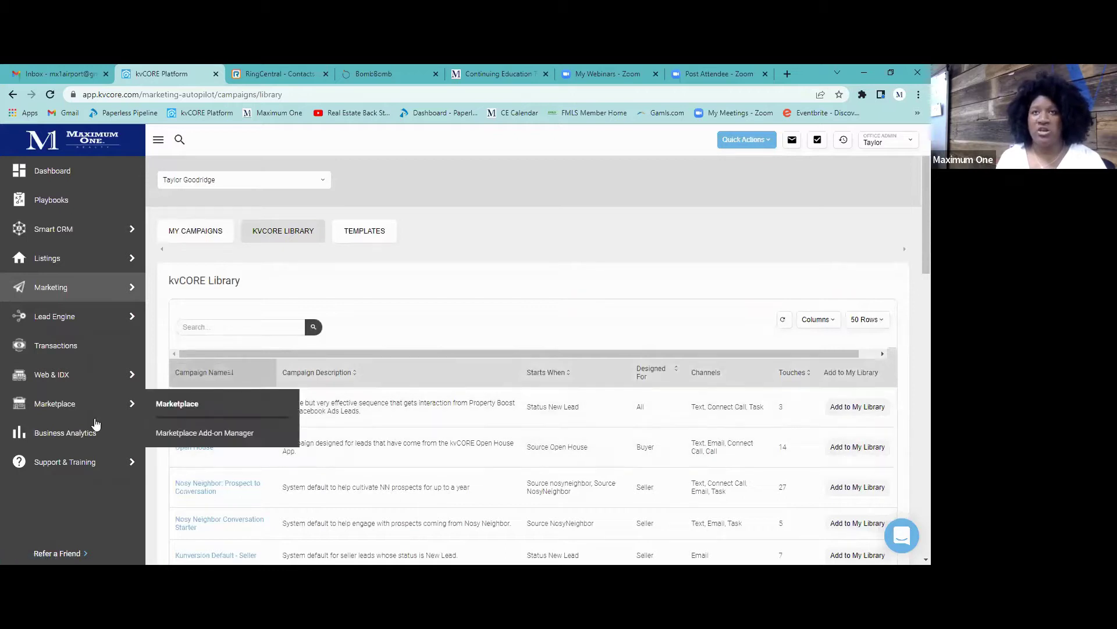
left_click(219, 230)
scroll(344, 409, "down", 10)
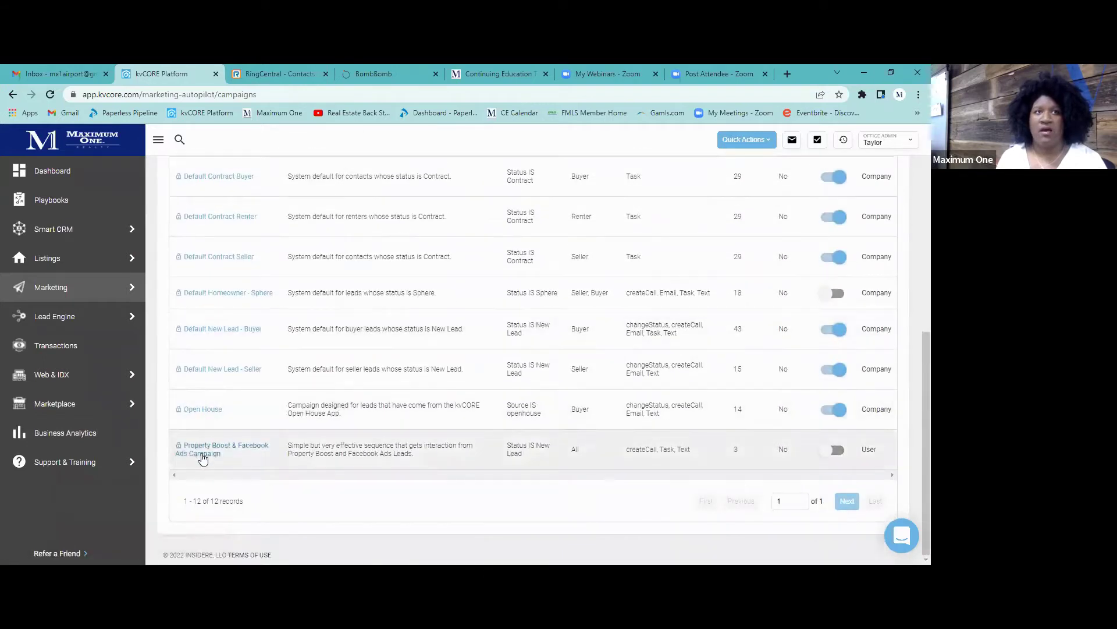
scroll(221, 381, "up", 5)
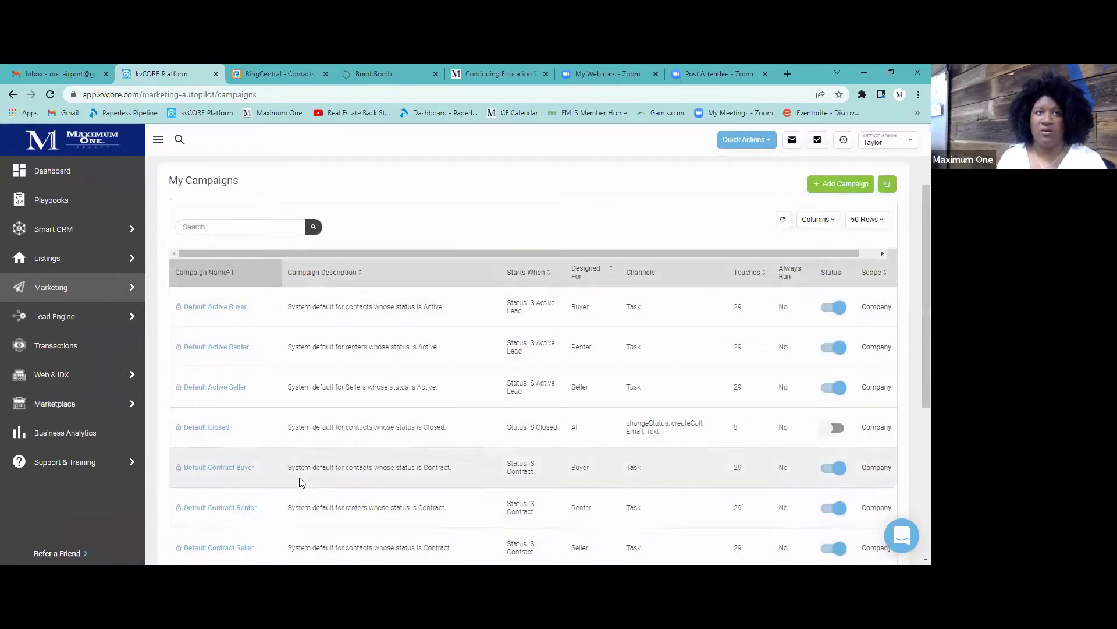
Look over the default campaigns in My Campaigns, and open the kvCORE Library to review the campaigns available to add
scroll(303, 477, "down", 2)
scroll(309, 464, "up", 4)
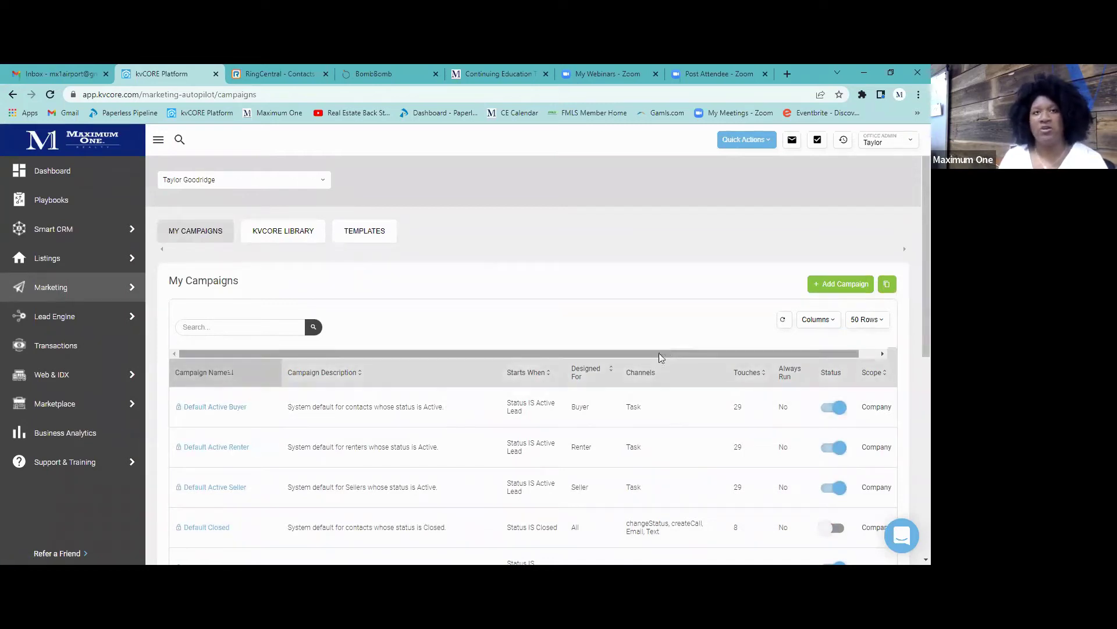
scroll(301, 319, "down", 2)
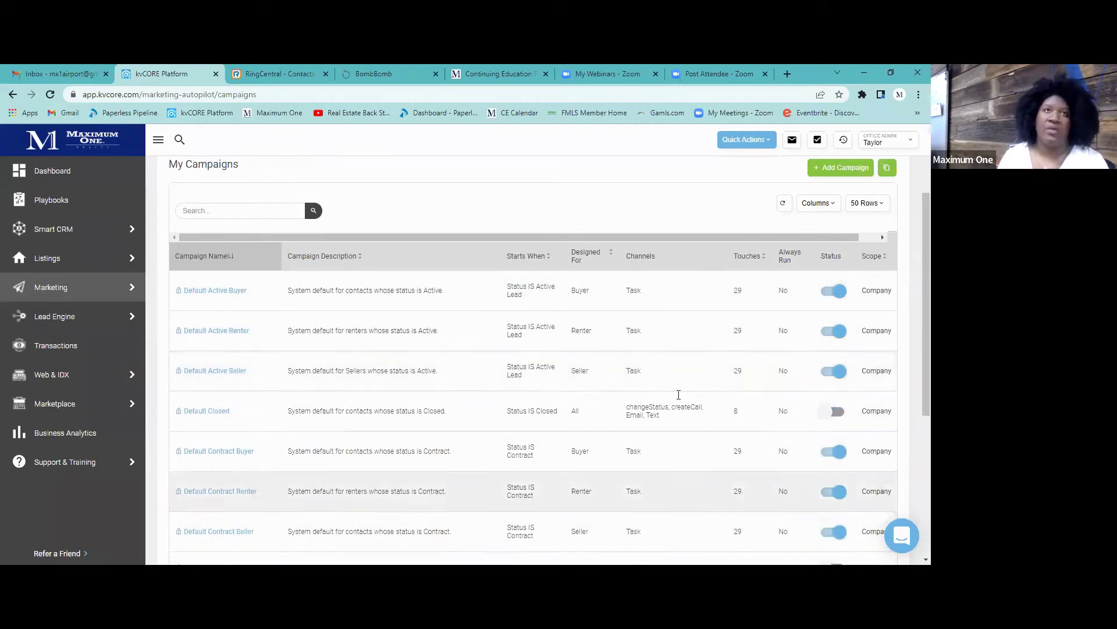
scroll(438, 241, "up", 2)
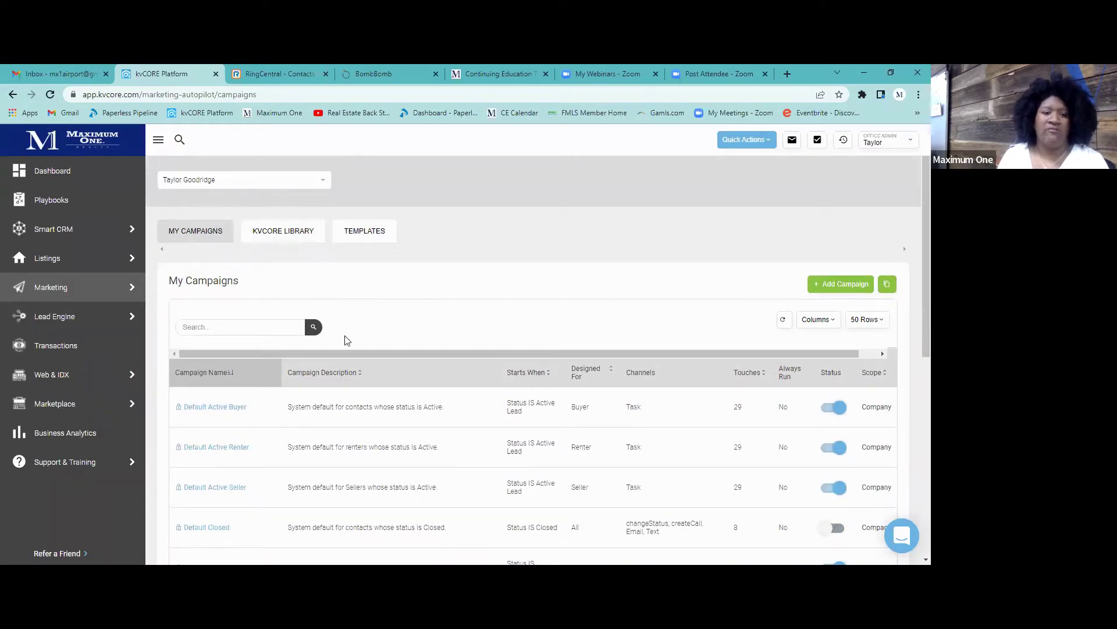
left_click(283, 229)
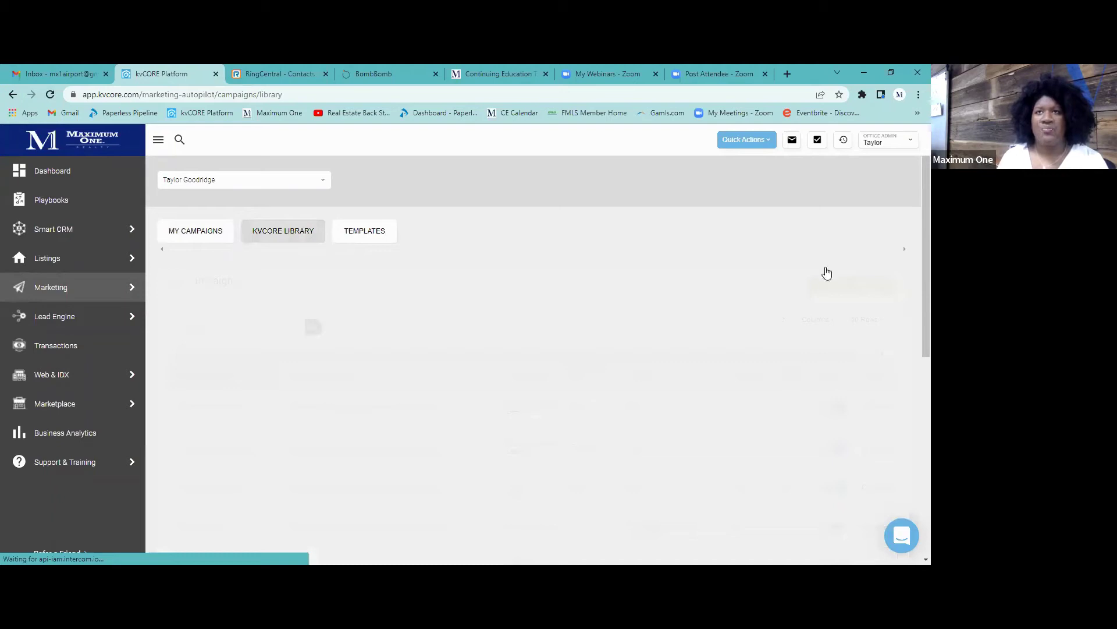
scroll(811, 284, "down", 2)
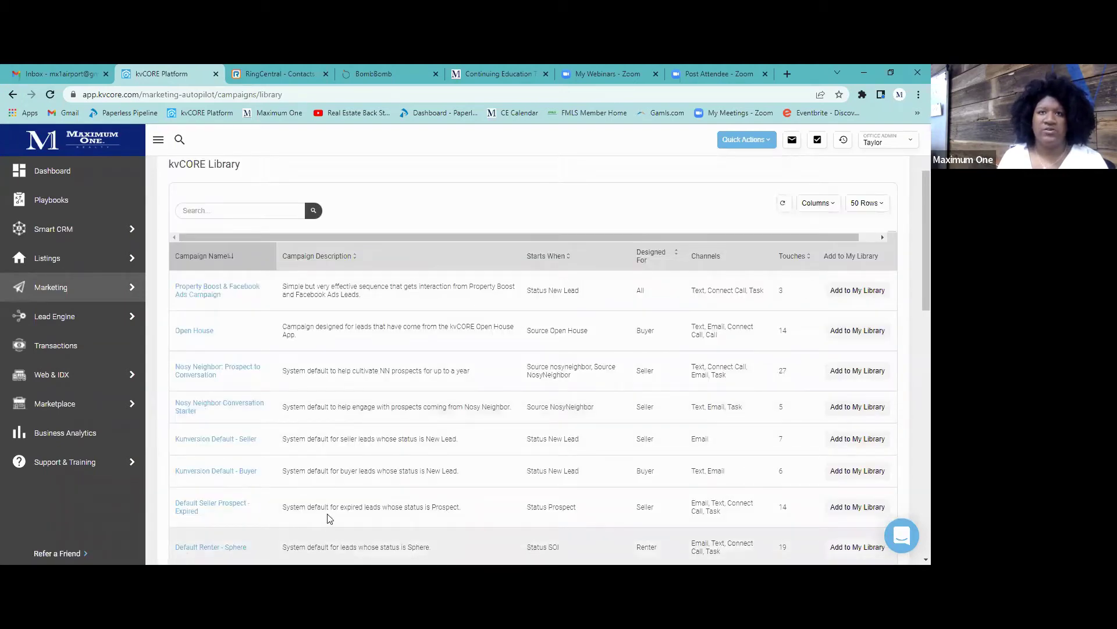
scroll(349, 483, "up", 2)
Open the campaign templates, look over the email templates available to clone, and return to My Campaigns
mouse_move(60, 275)
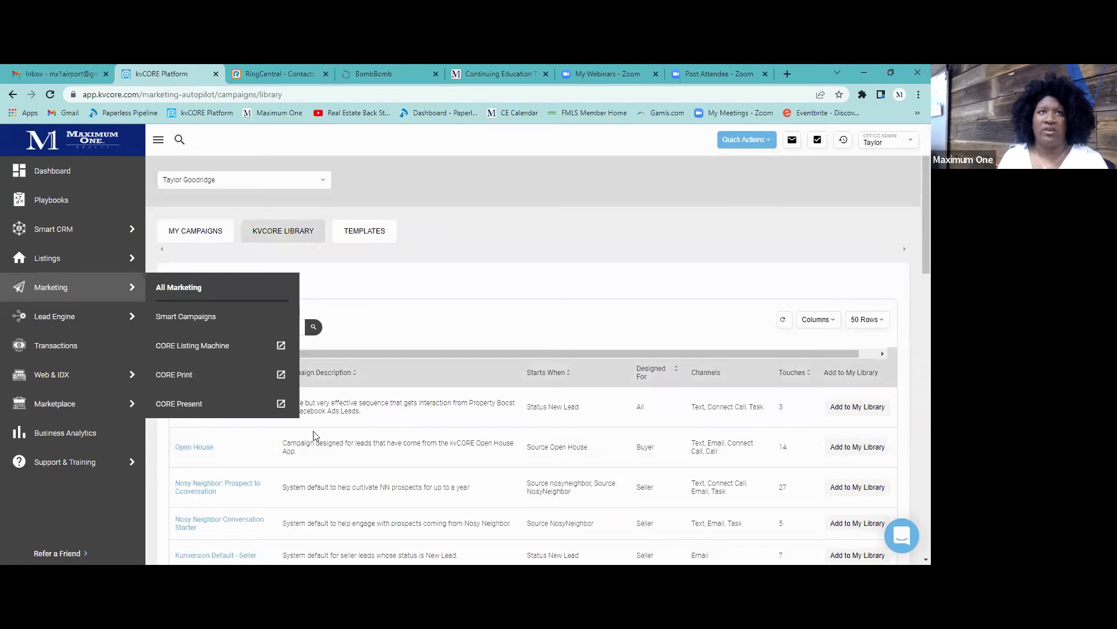
left_click(384, 230)
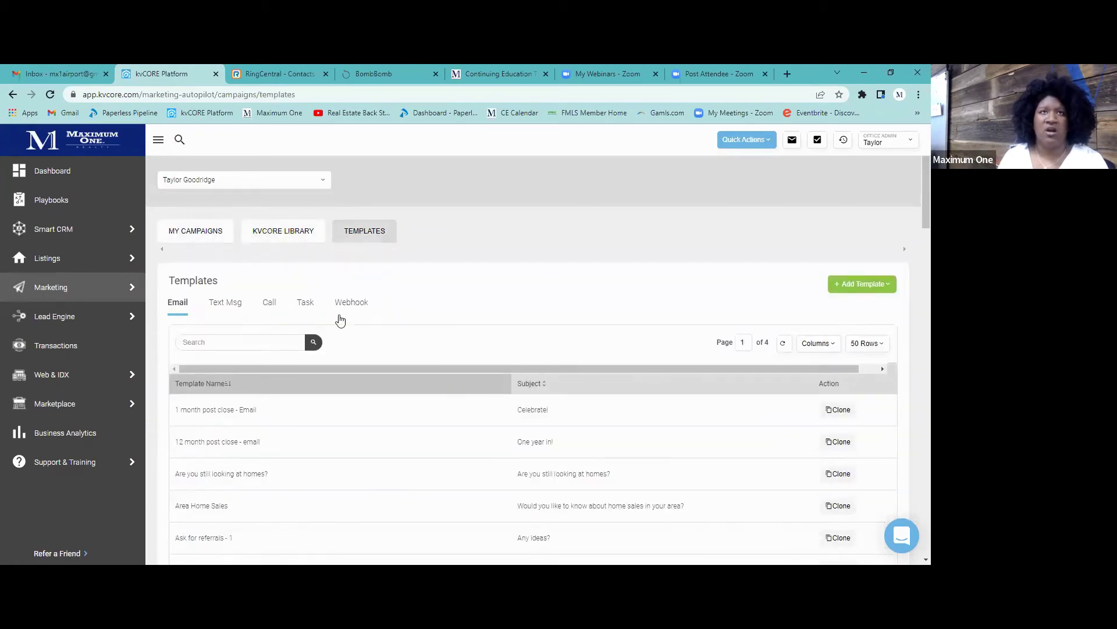
scroll(204, 465, "down", 1)
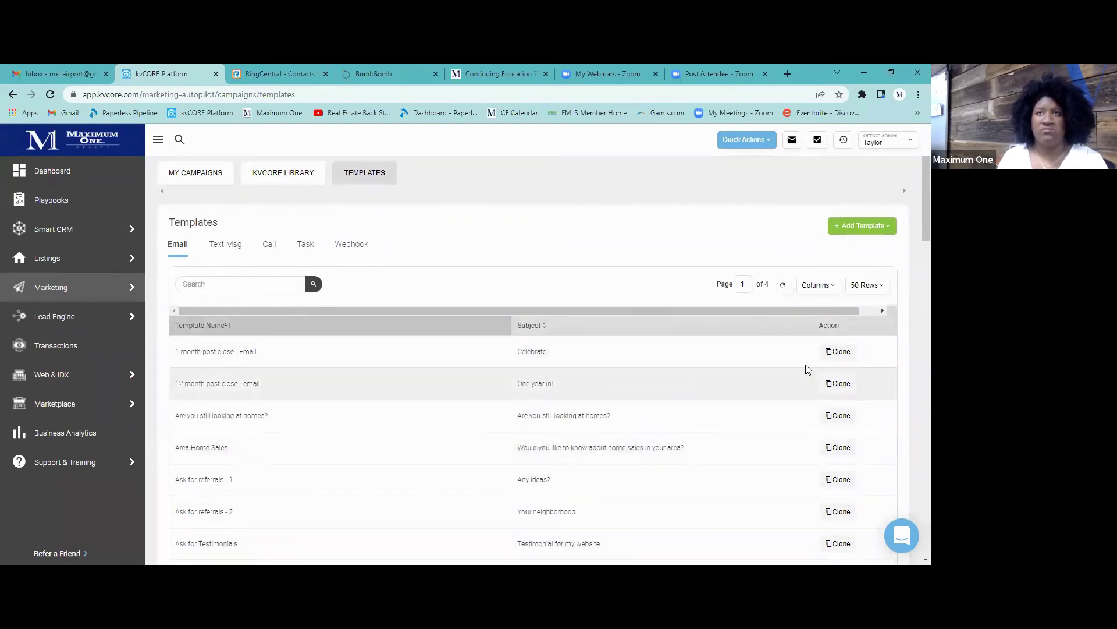
scroll(366, 349, "down", 1)
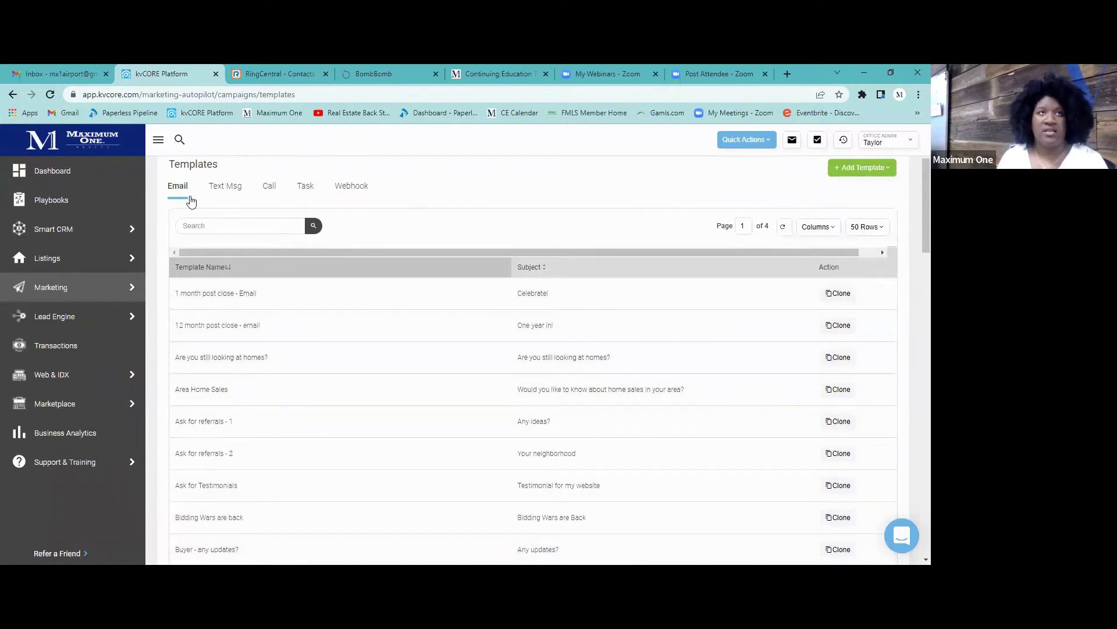
scroll(191, 201, "up", 2)
left_click(177, 237)
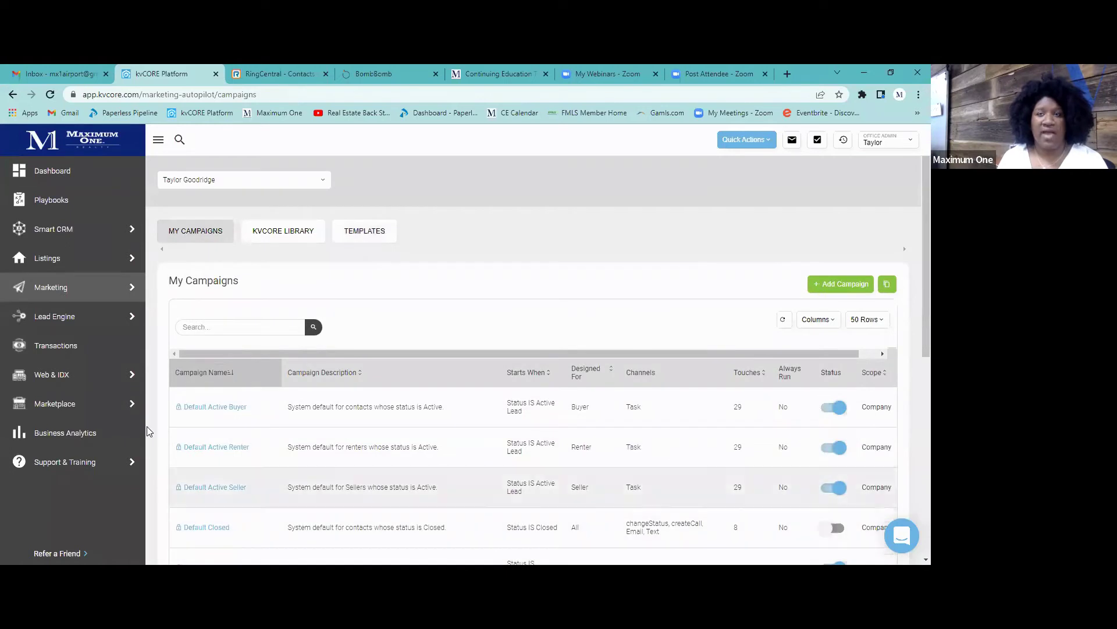